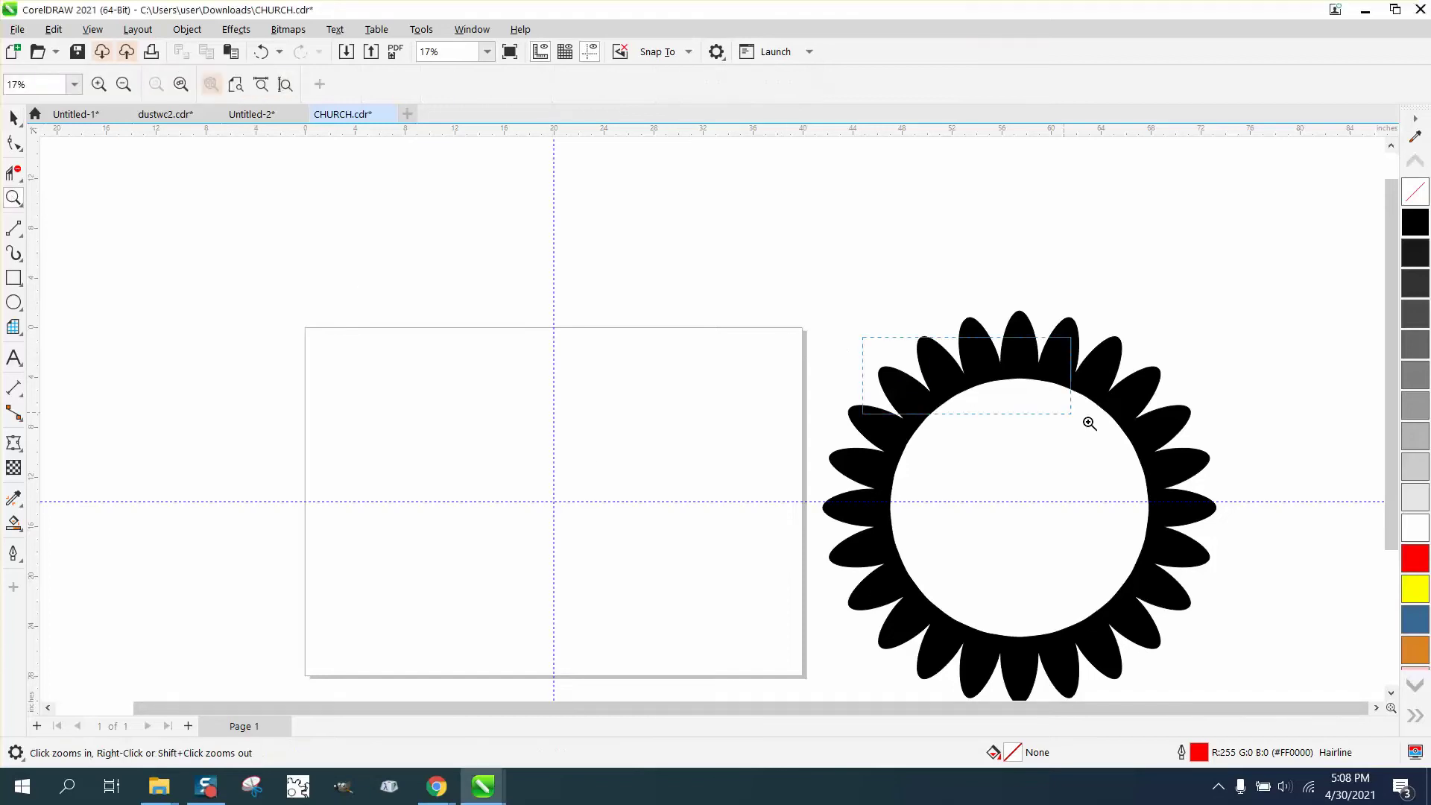
Step: Draw a circle on the page with the Ellipse tool
scroll(913, 367, down, 3)
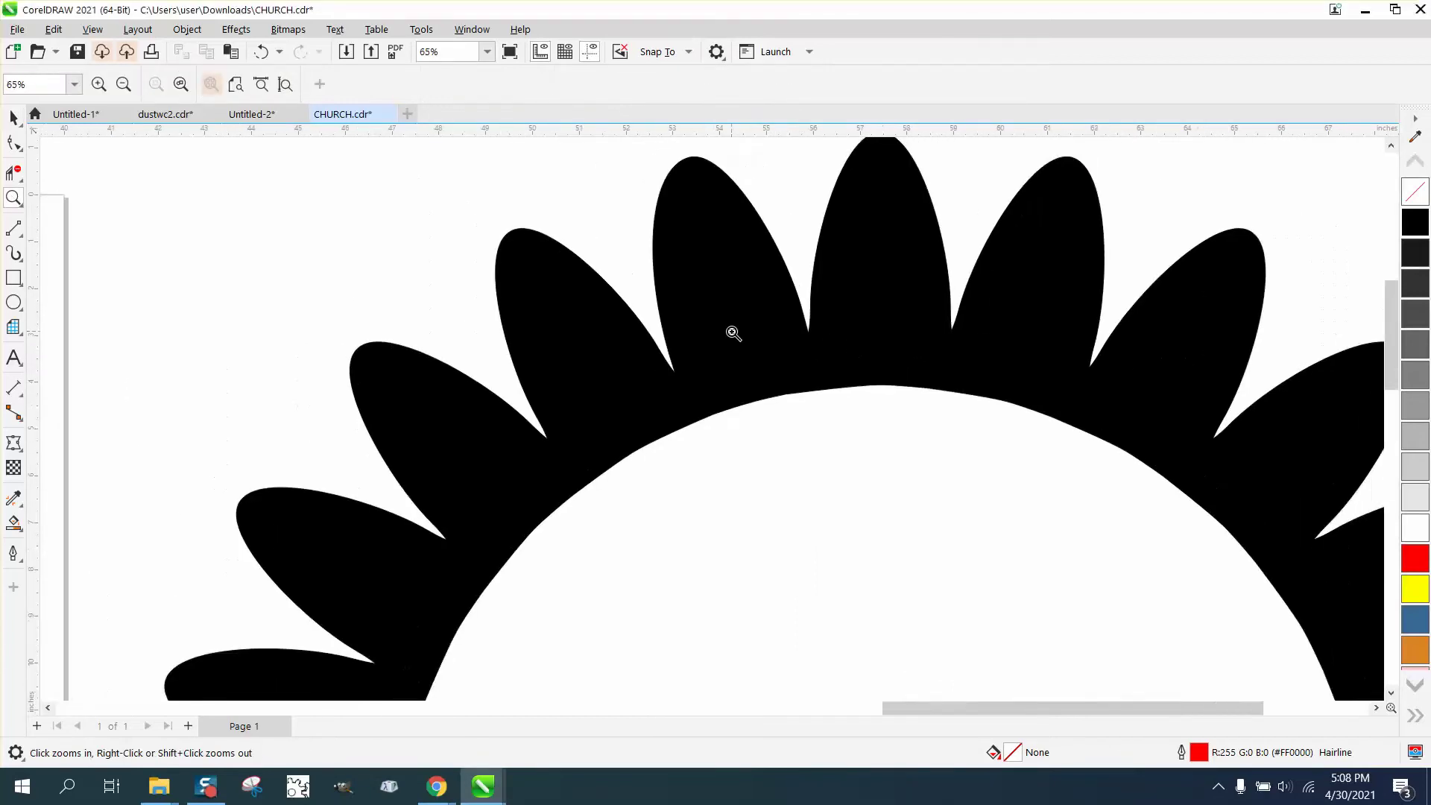
scroll(754, 339, down, 1)
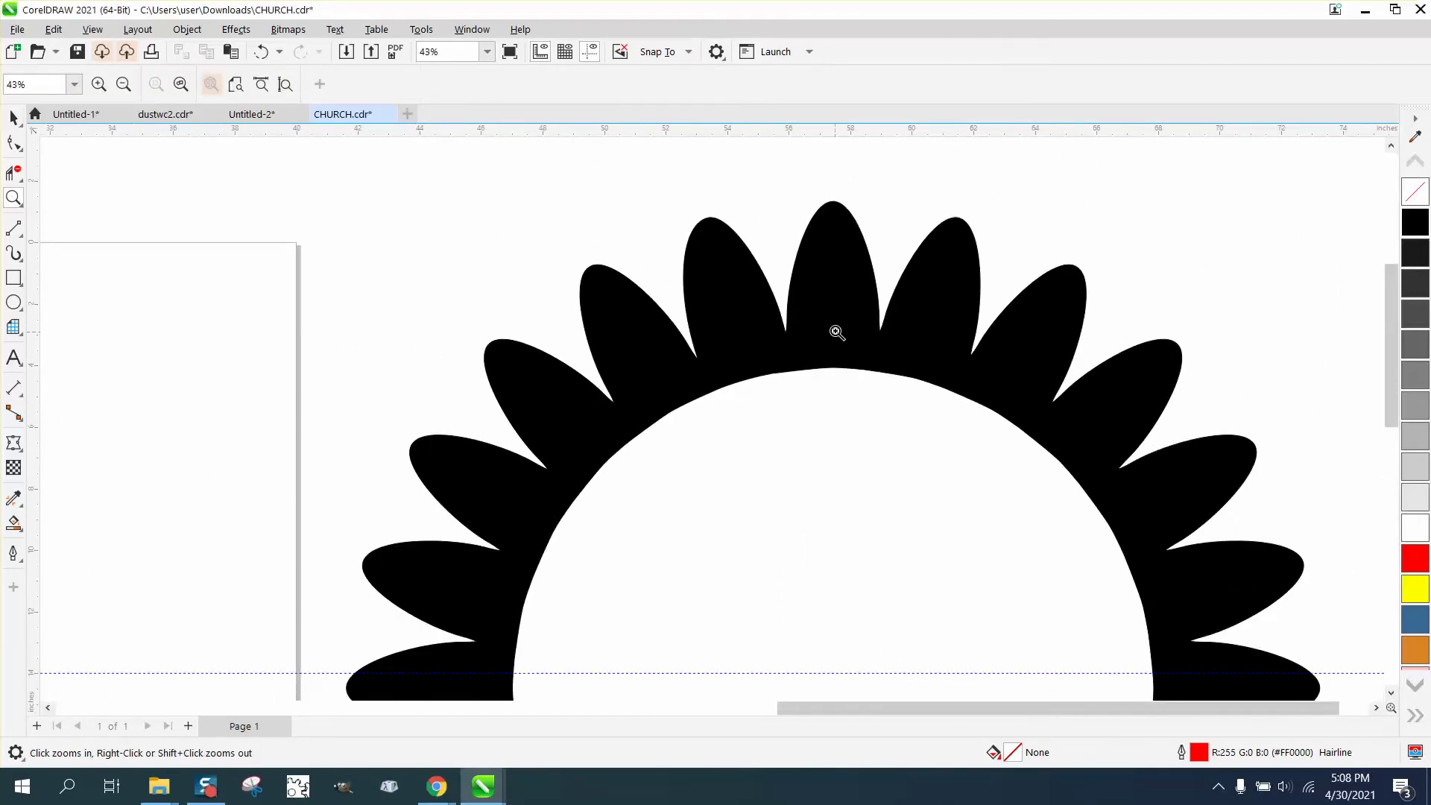
scroll(837, 329, down, 1)
scroll(915, 333, down, 3)
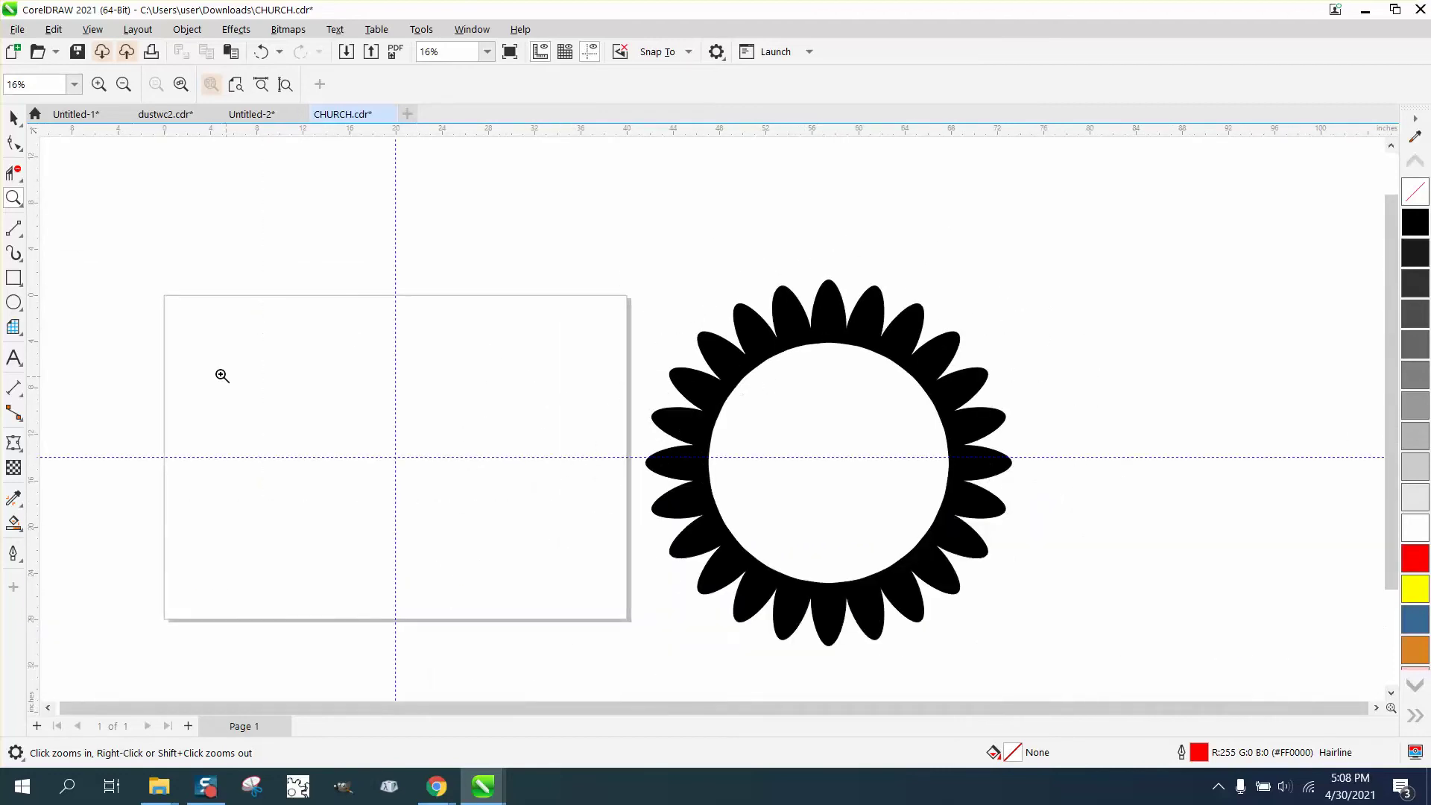
click(13, 302)
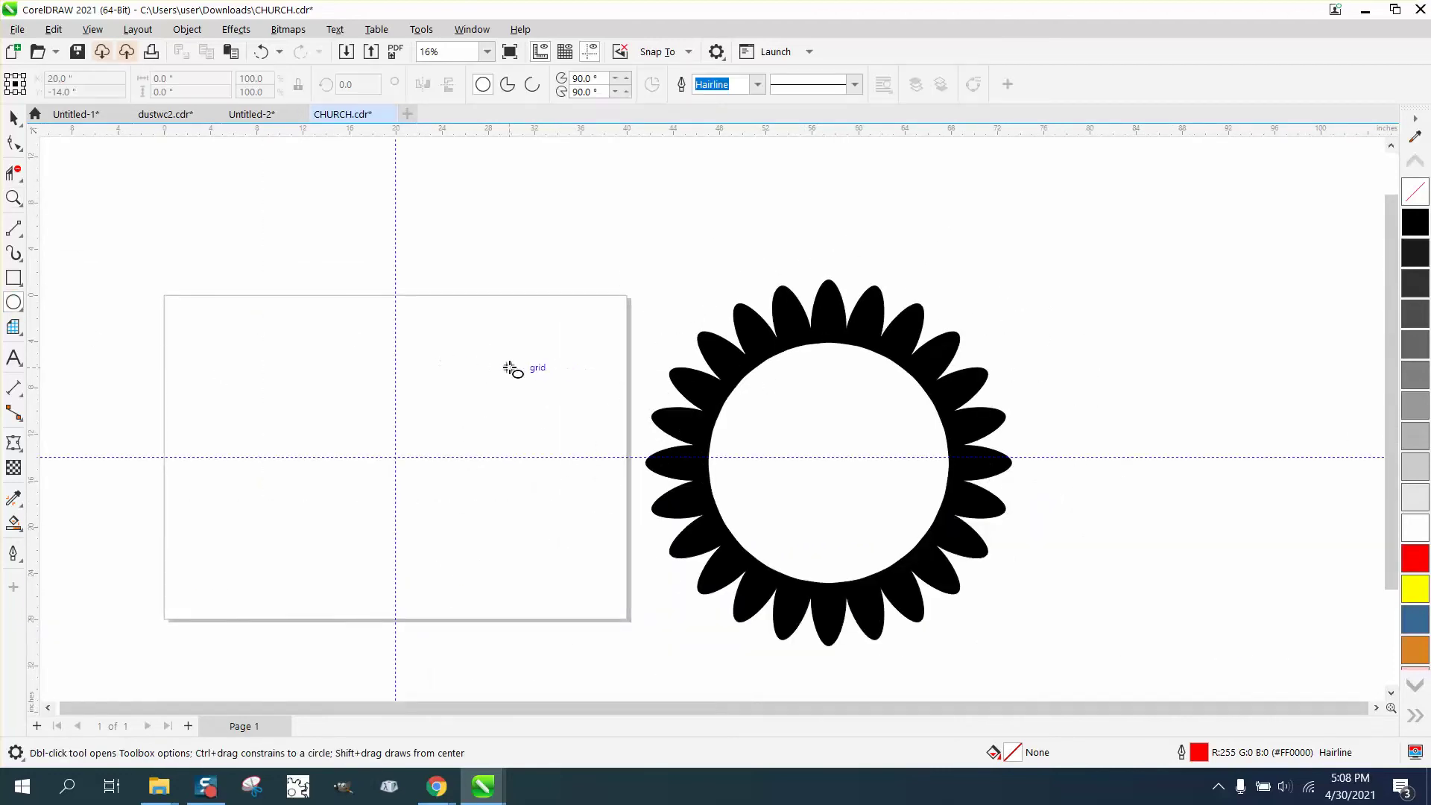
drag(506, 348, 308, 566)
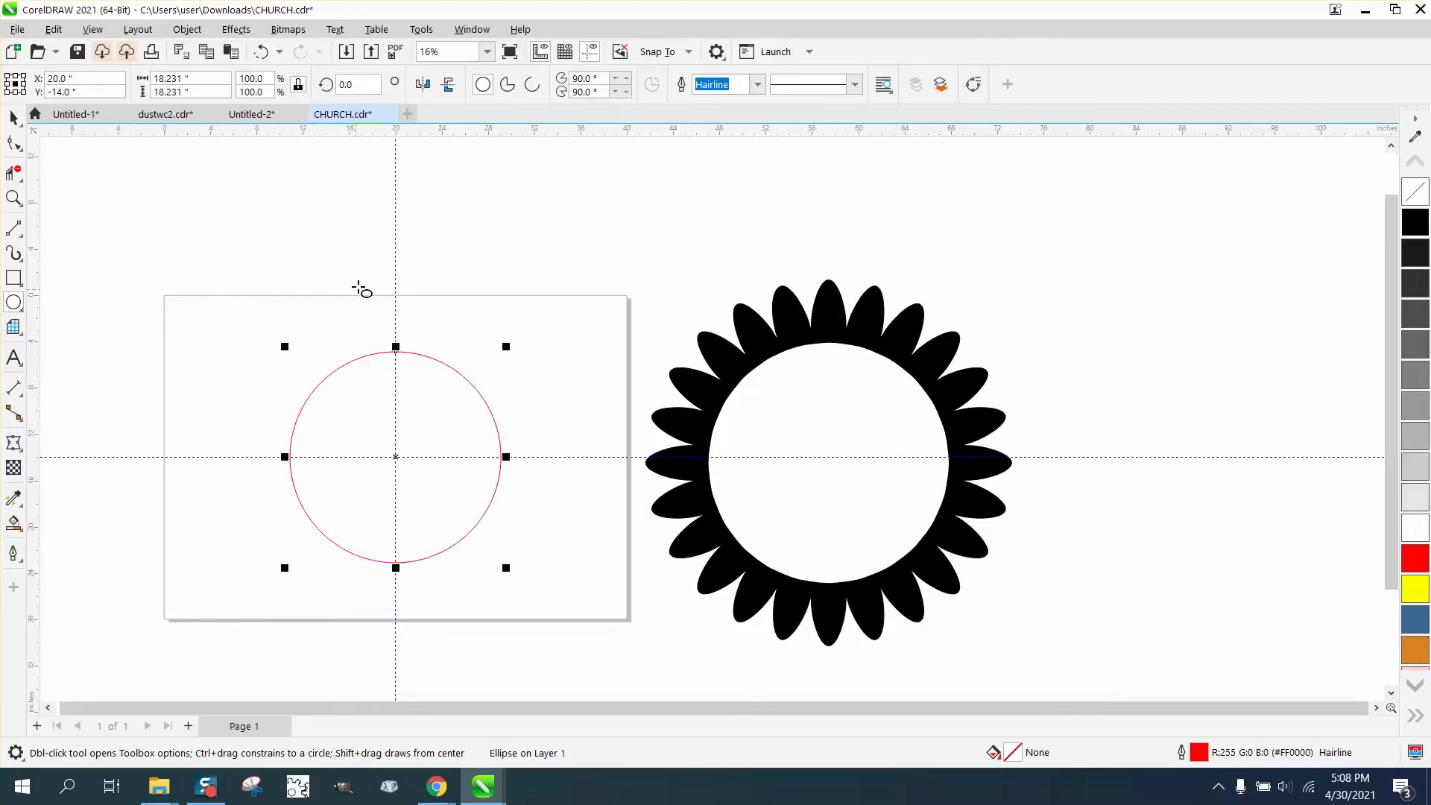
Step: Draw a tall narrow ellipse, centre it with P, and move it onto the circle's top point
drag(433, 262, 401, 338)
key(p)
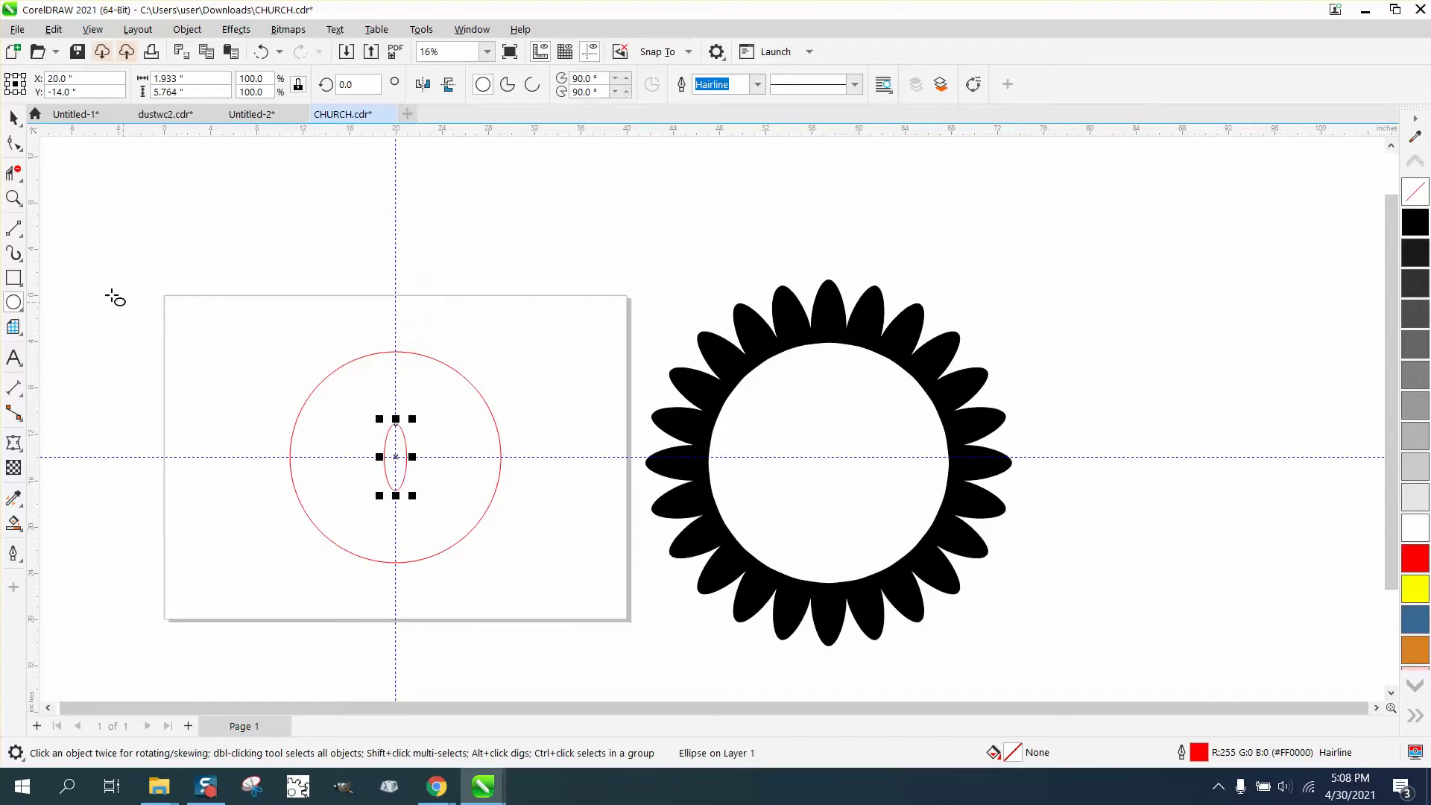
click(15, 118)
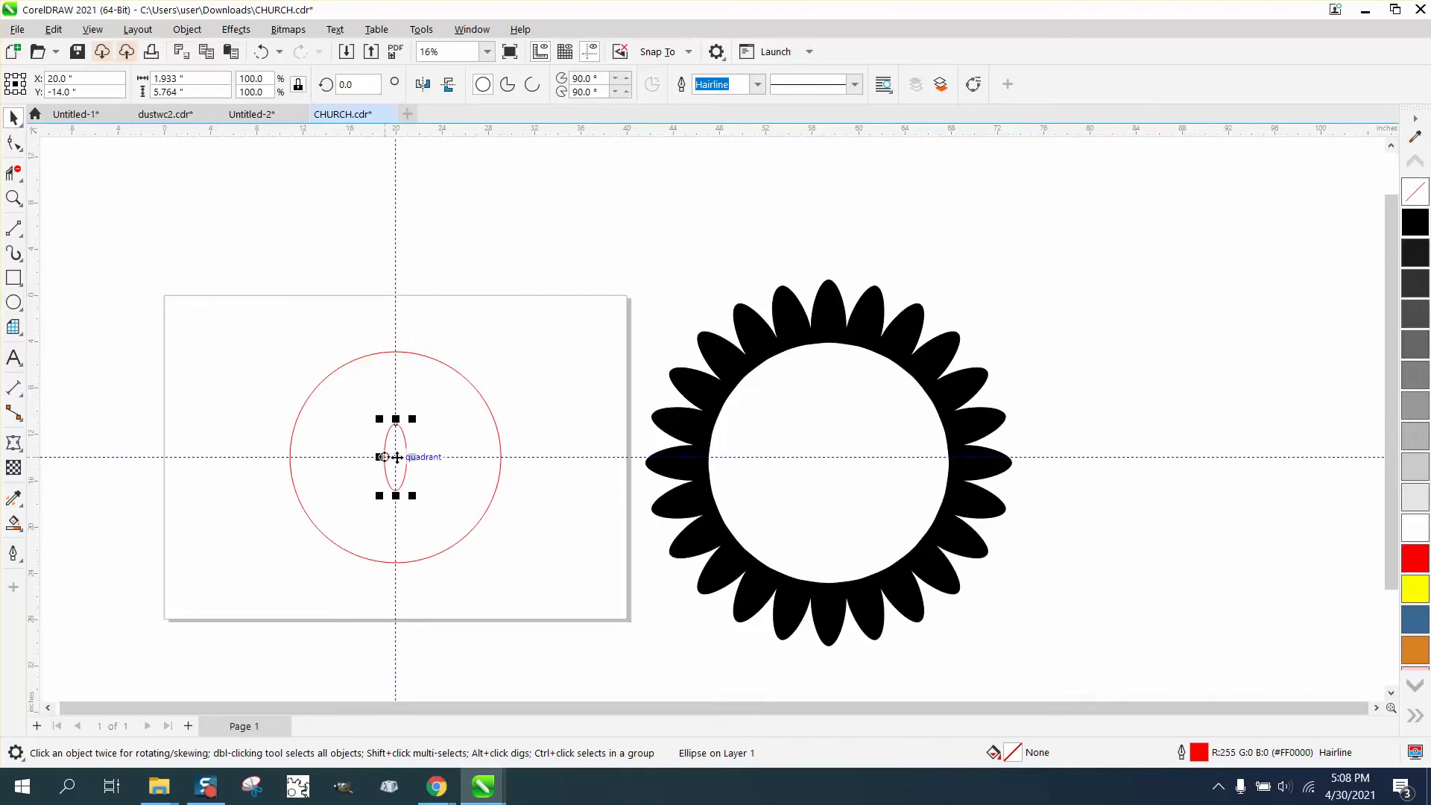
drag(395, 456, 382, 339)
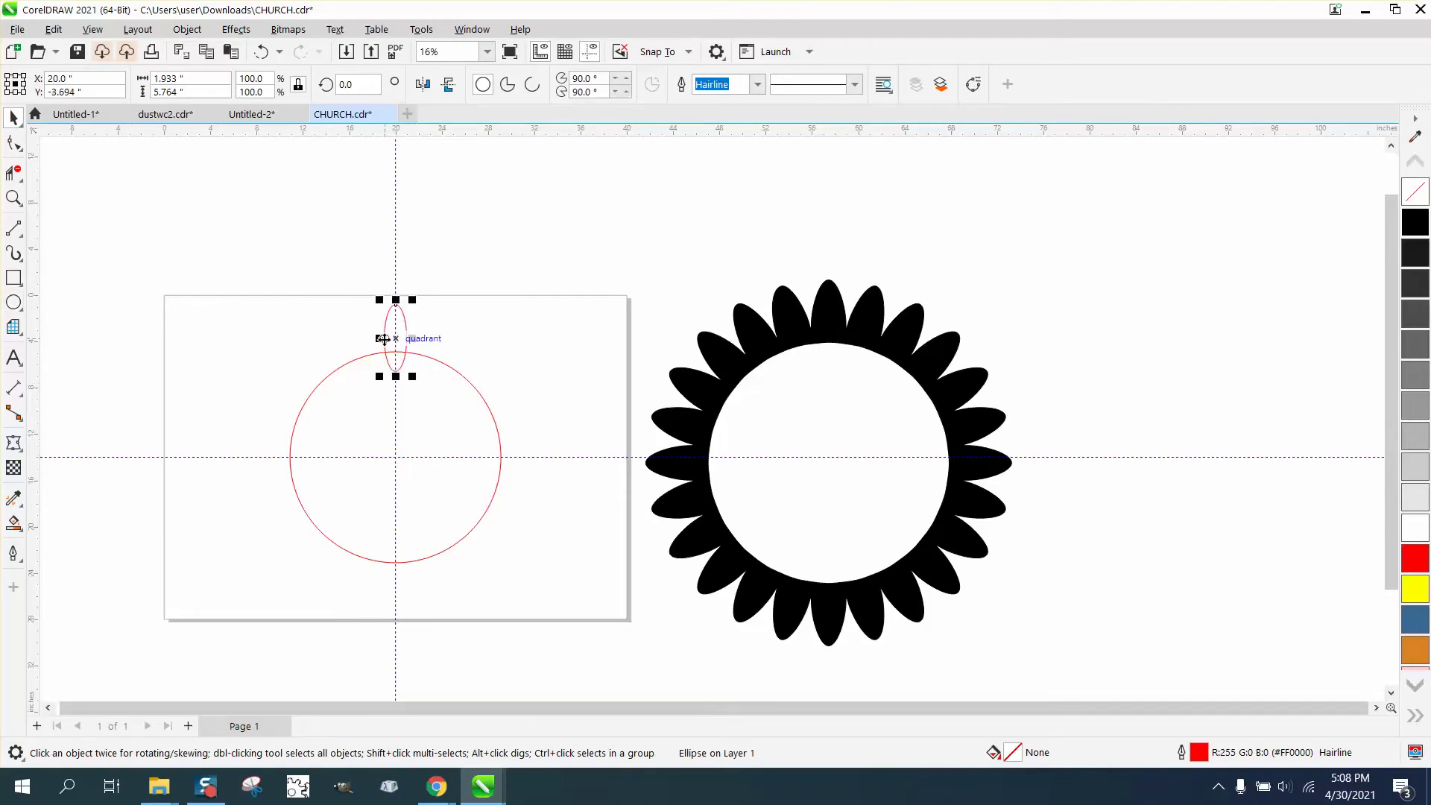
Step: Smart Fill the ellipse part above the circle into a new shape, undoing an accidental extra fill
click(16, 526)
click(396, 330)
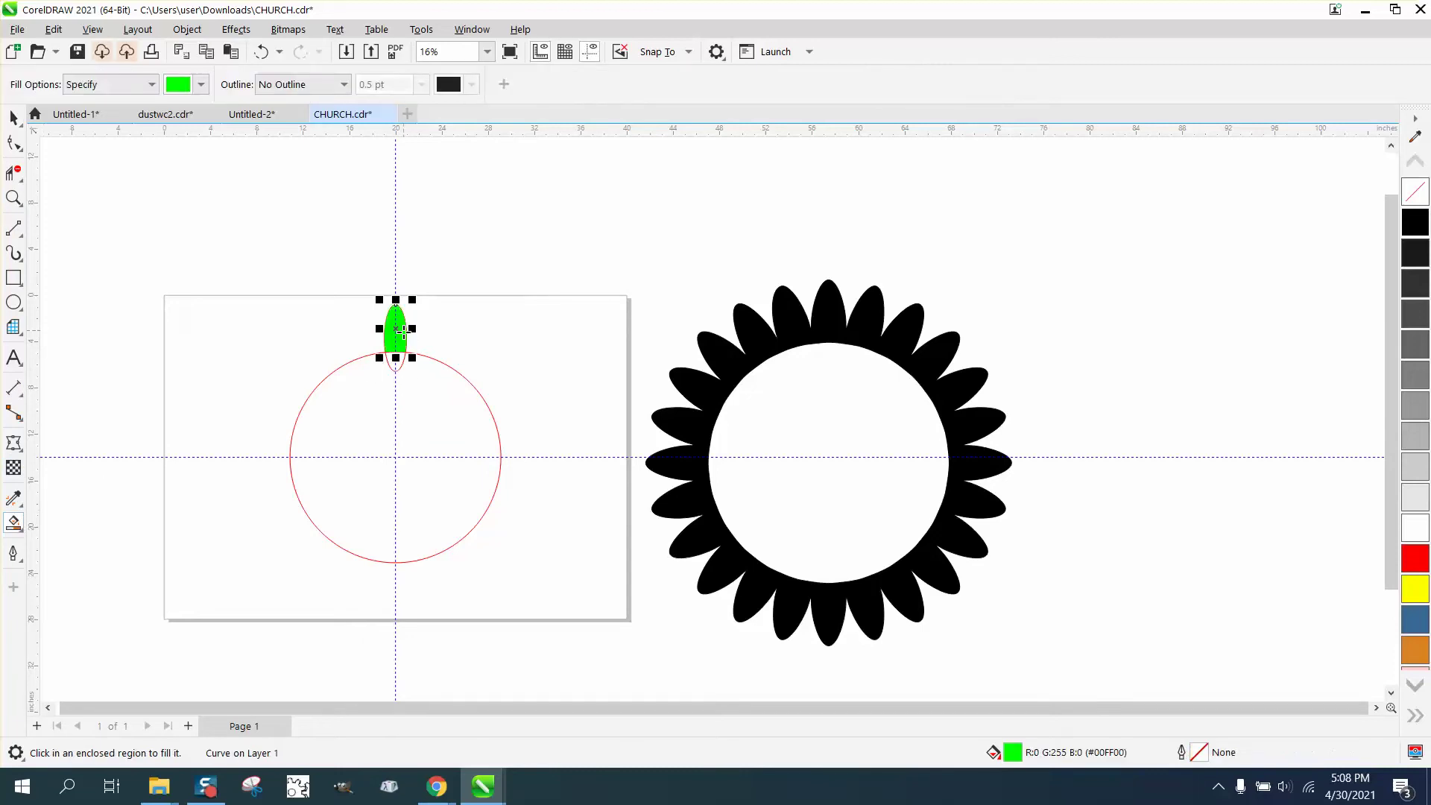
key(Right)
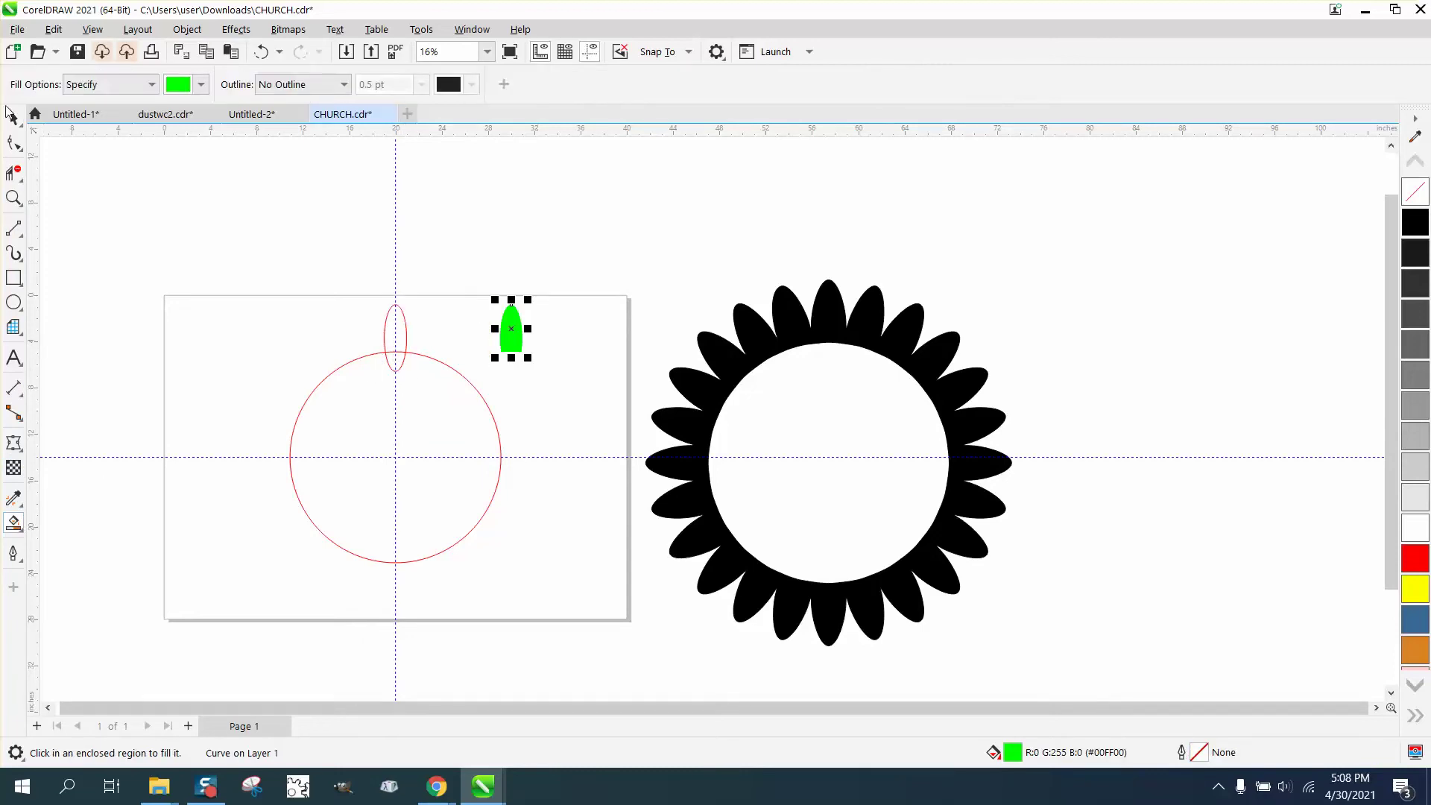
click(333, 267)
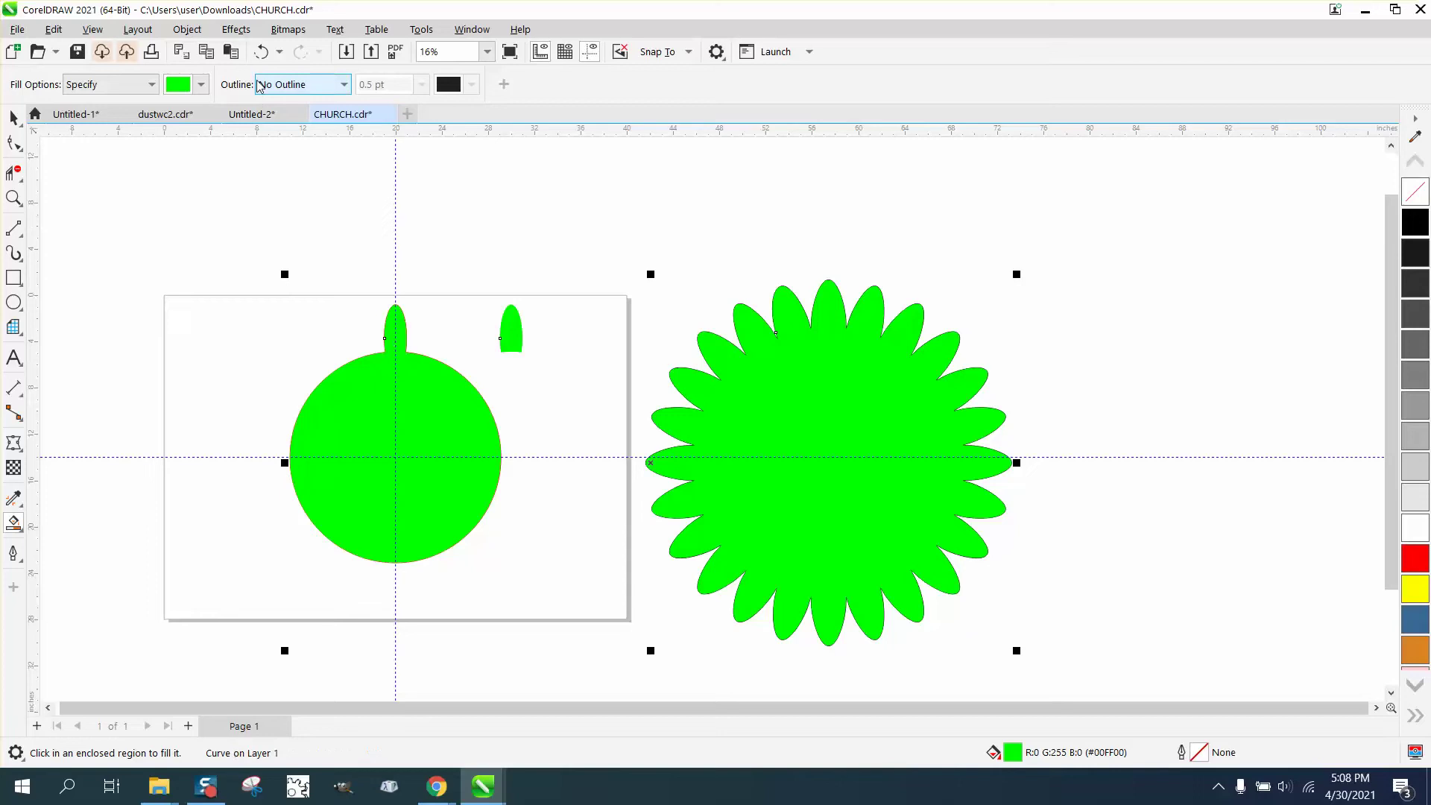
click(262, 56)
Step: Delete the helper ellipse and give the petal shape no fill and a black outline
click(14, 117)
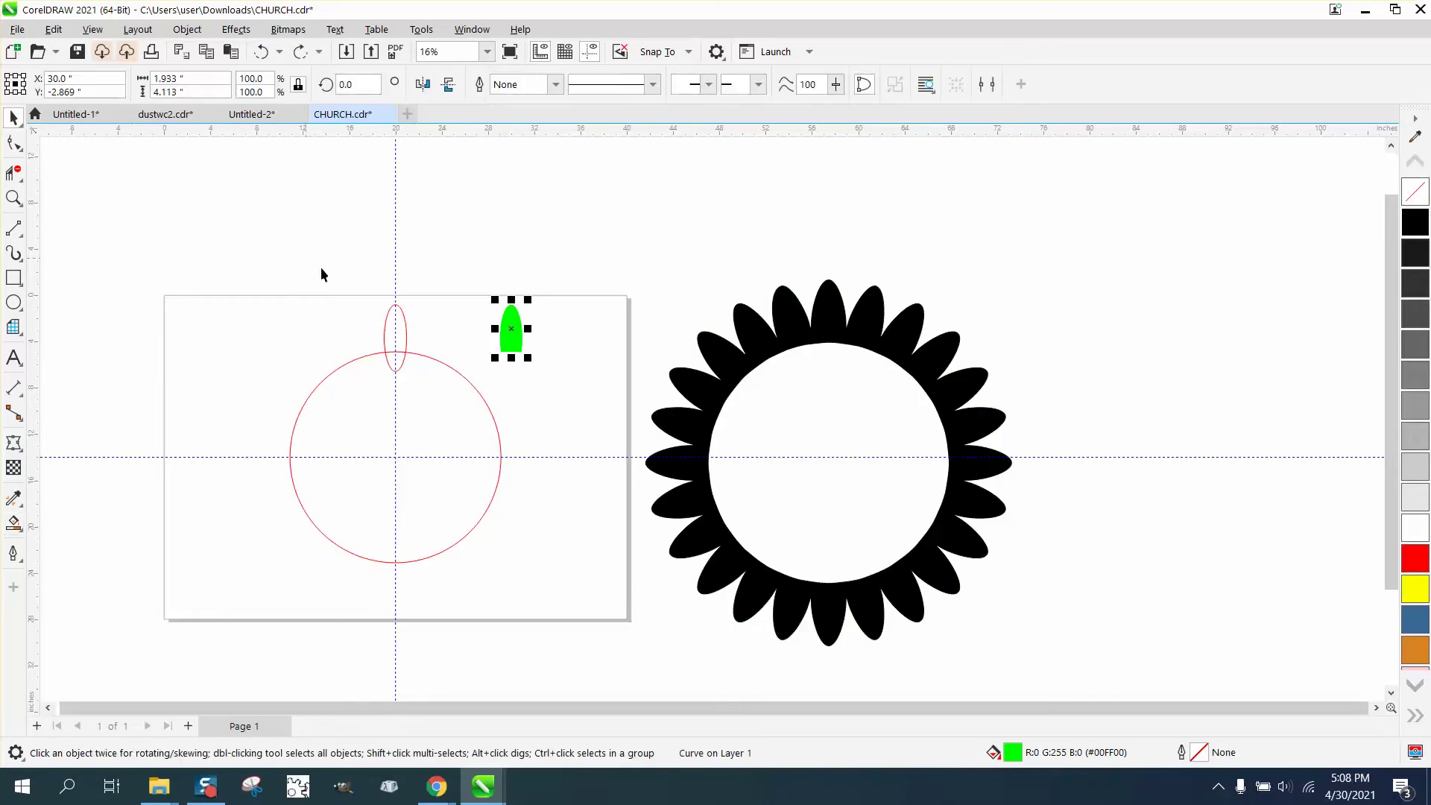
drag(351, 295, 440, 397)
key(Delete)
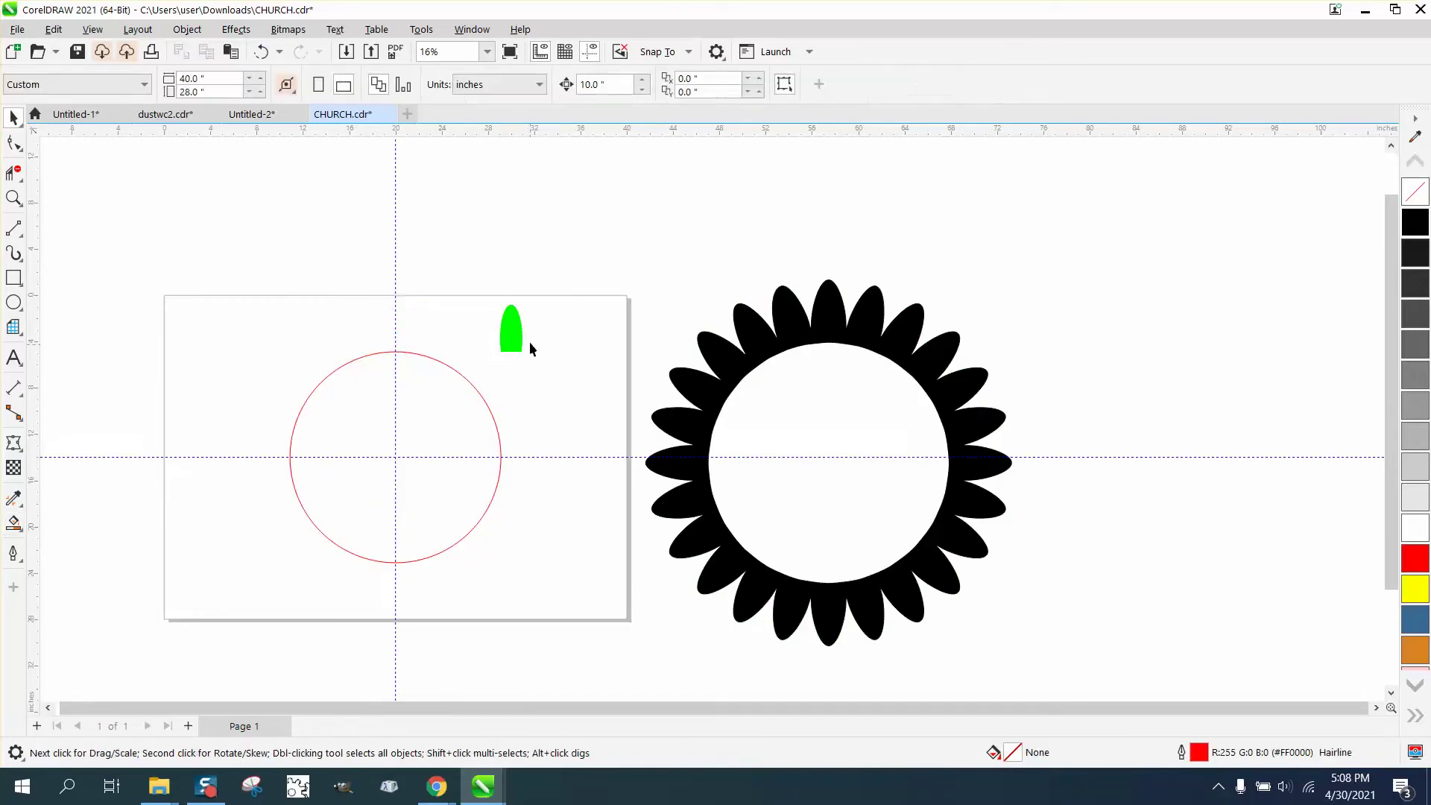
click(523, 339)
click(1415, 192)
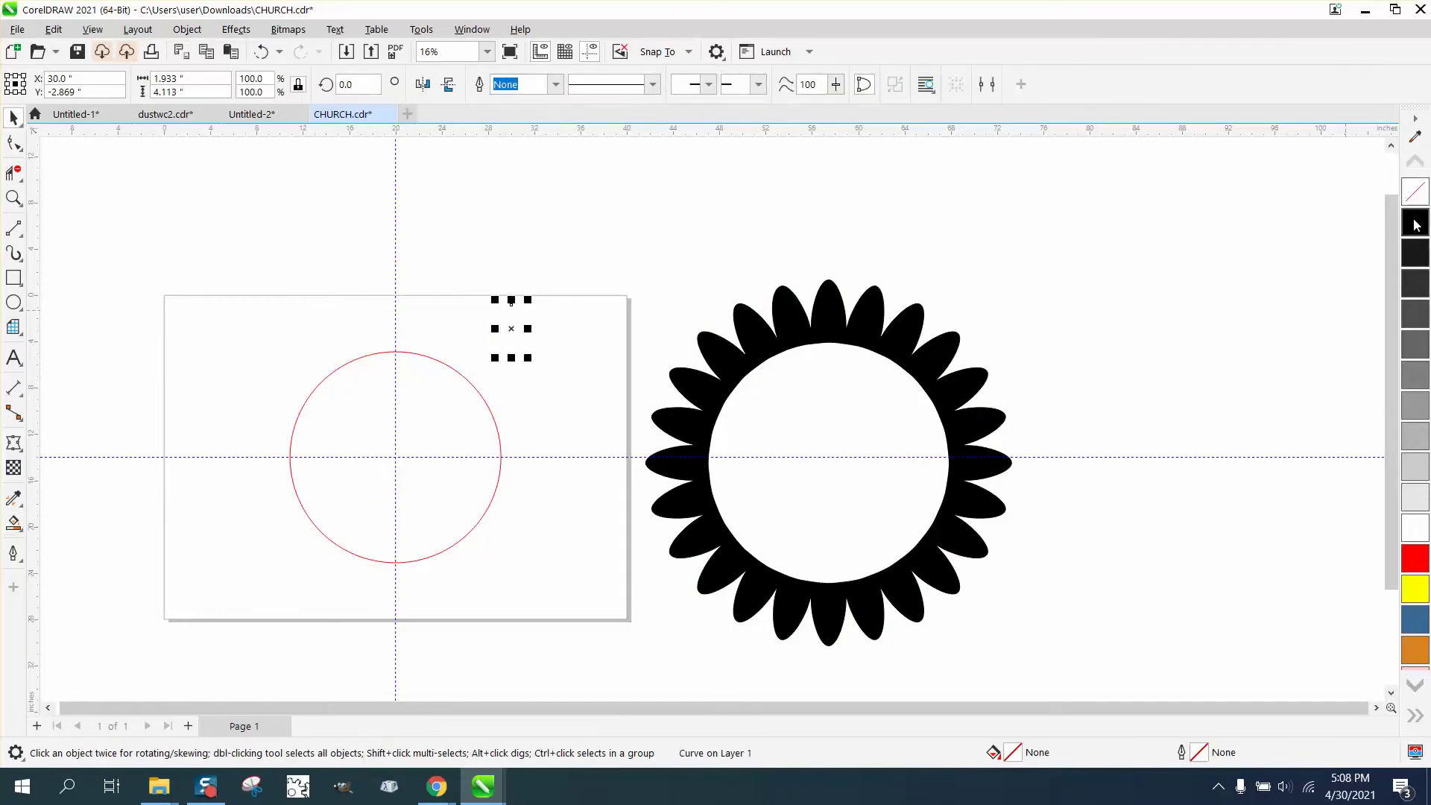
right_click(1414, 250)
Step: Centre the petal, zoom in on it, and clone it with Edit > Clone
key(c)
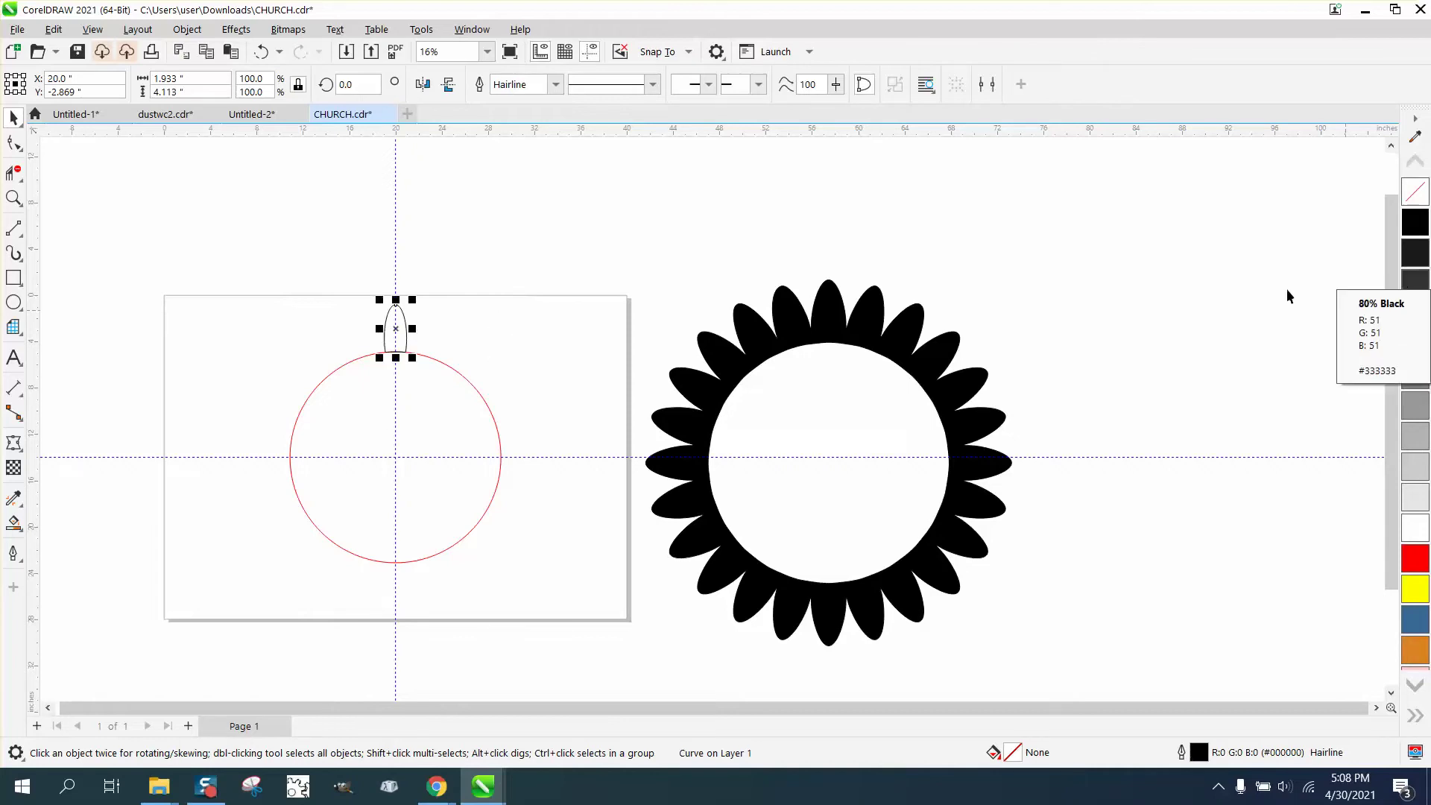
click(14, 197)
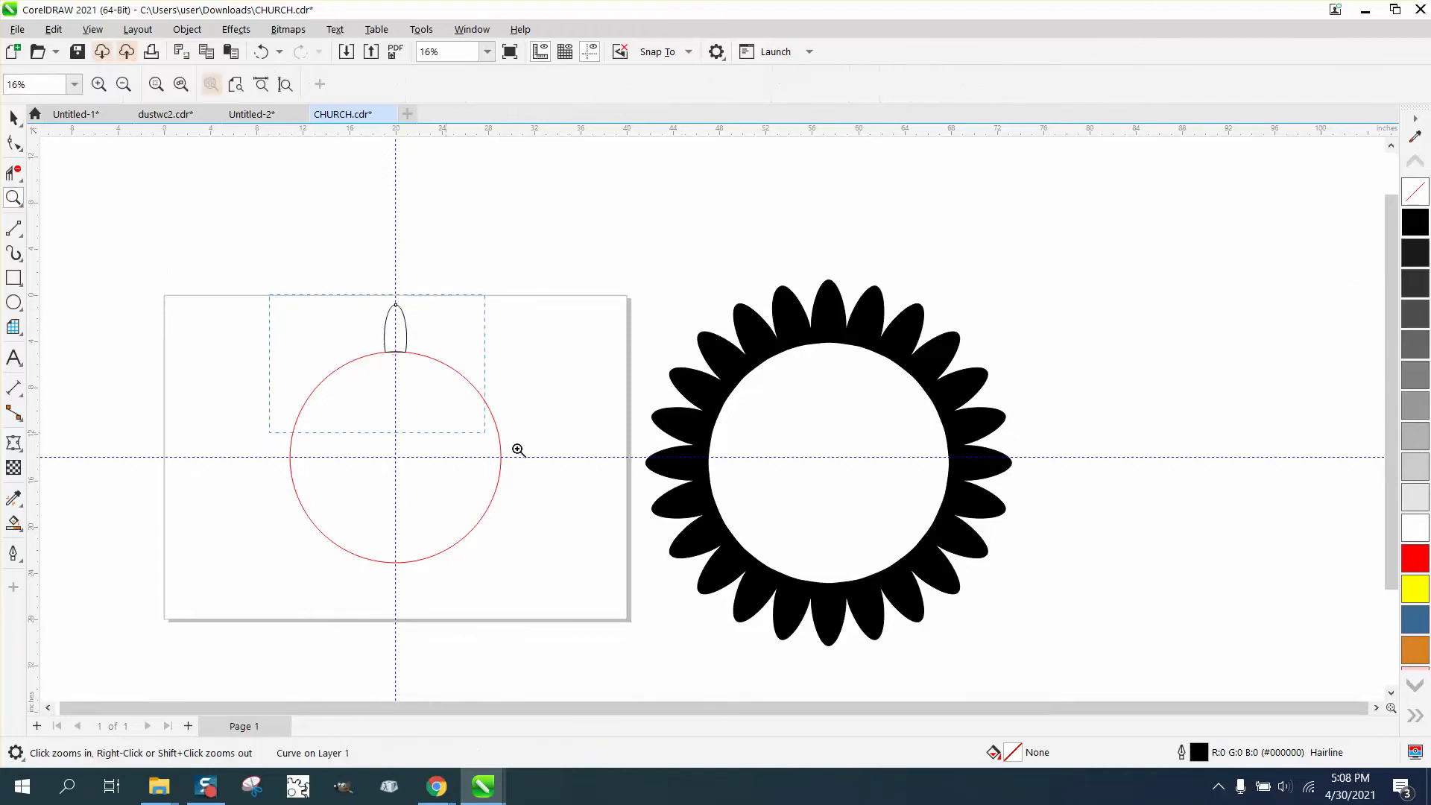
drag(518, 450, 635, 526)
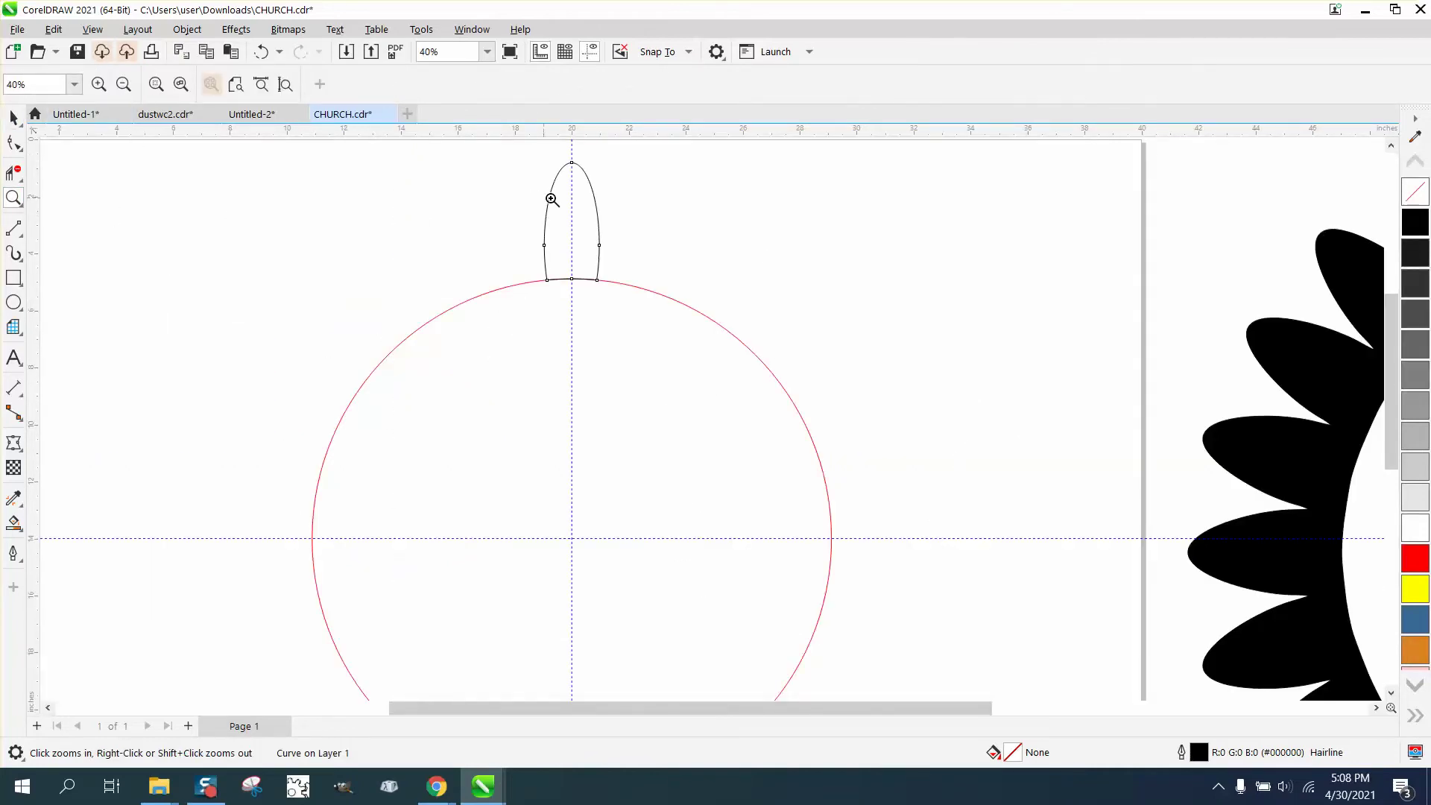
click(13, 117)
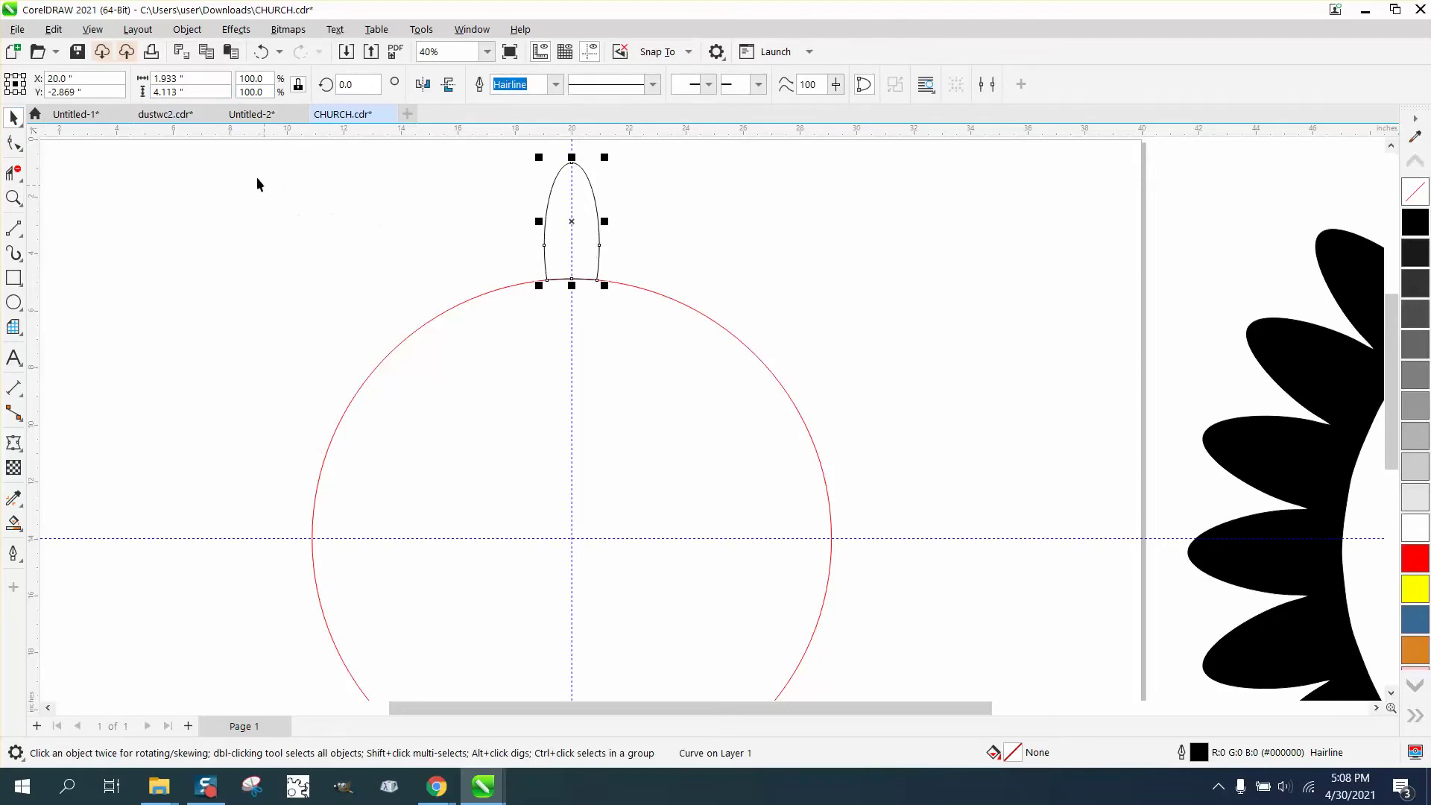
click(53, 29)
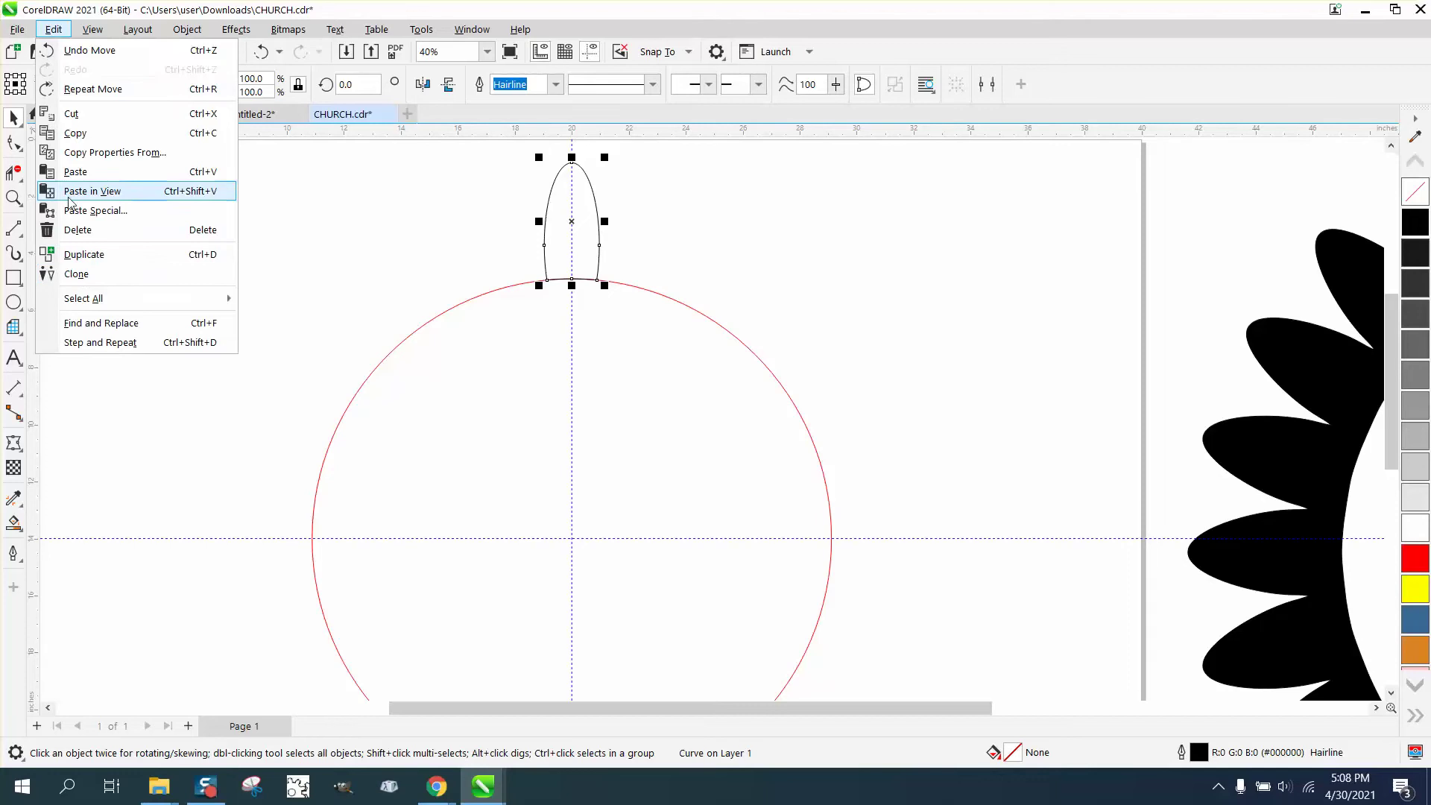
click(97, 274)
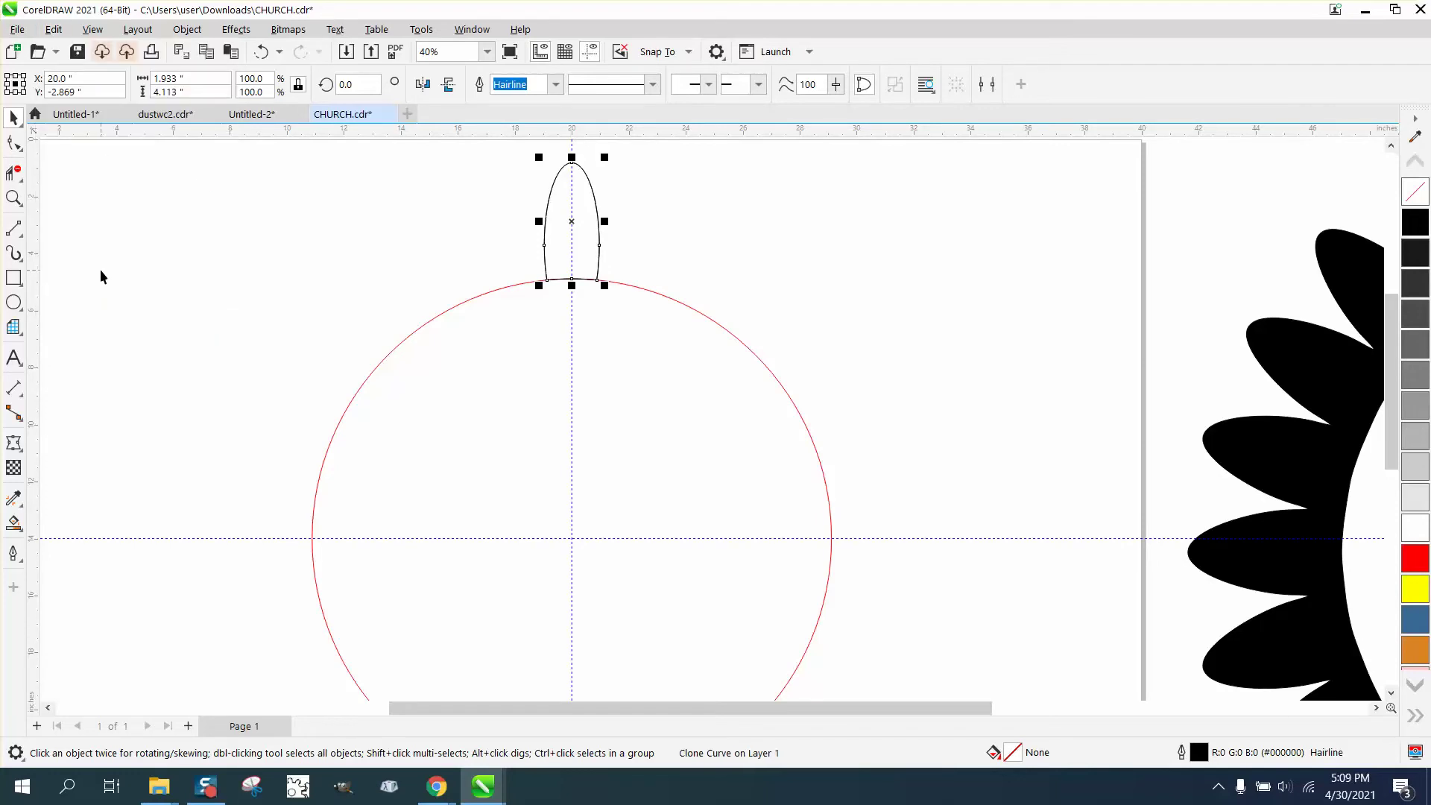
Step: Move the clone's rotation centre to the middle of the circle
click(578, 228)
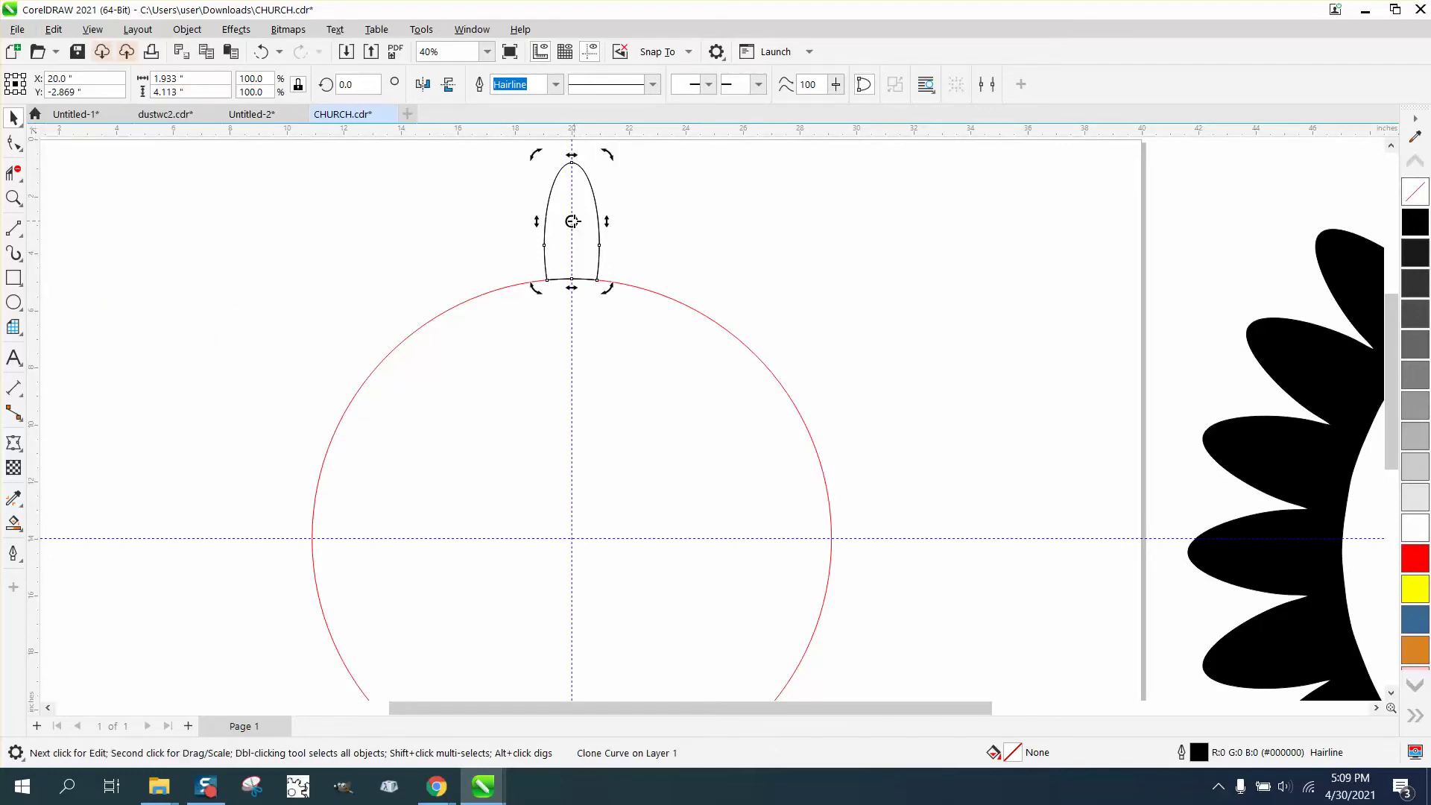
drag(574, 528, 575, 533)
click(614, 246)
click(600, 239)
key(F10)
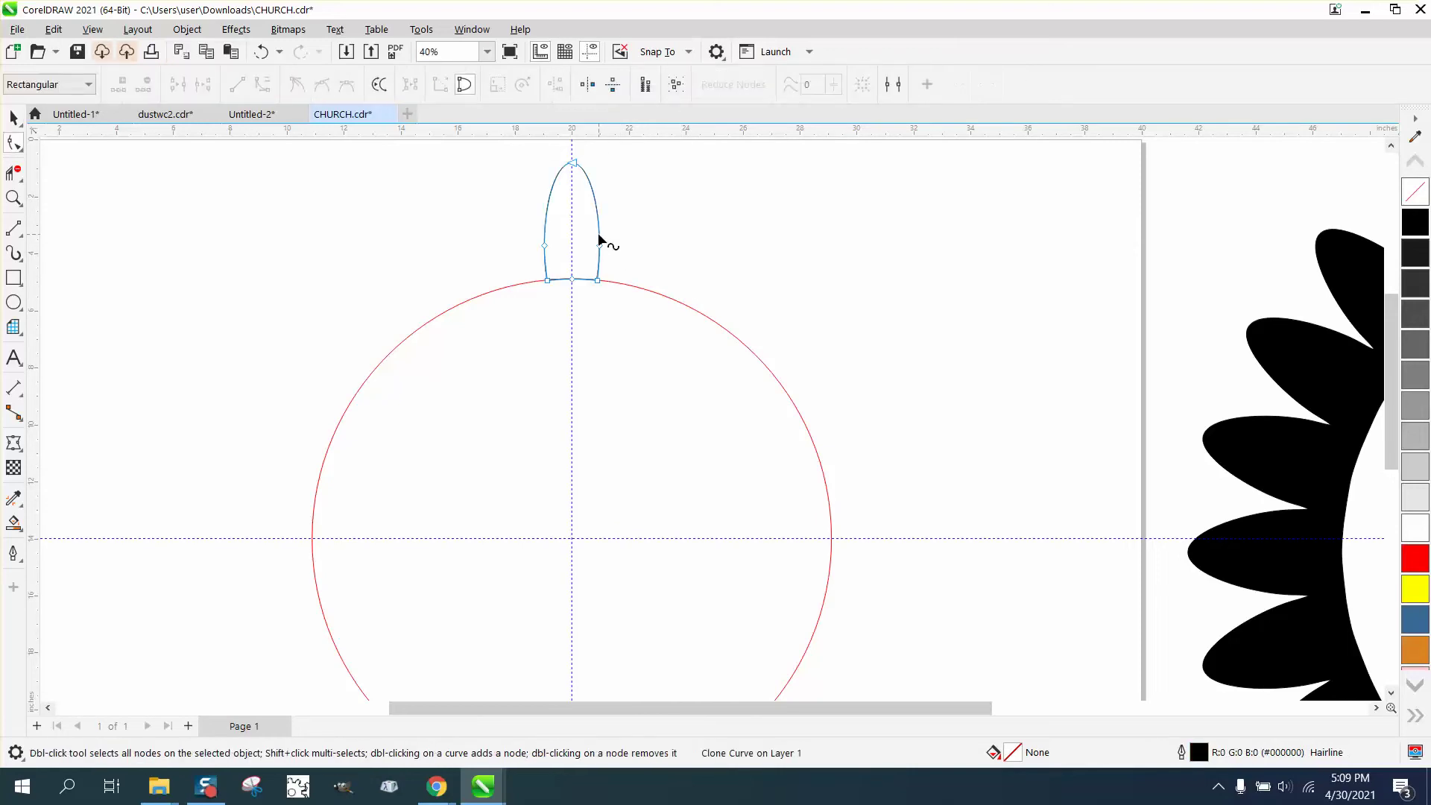
click(12, 118)
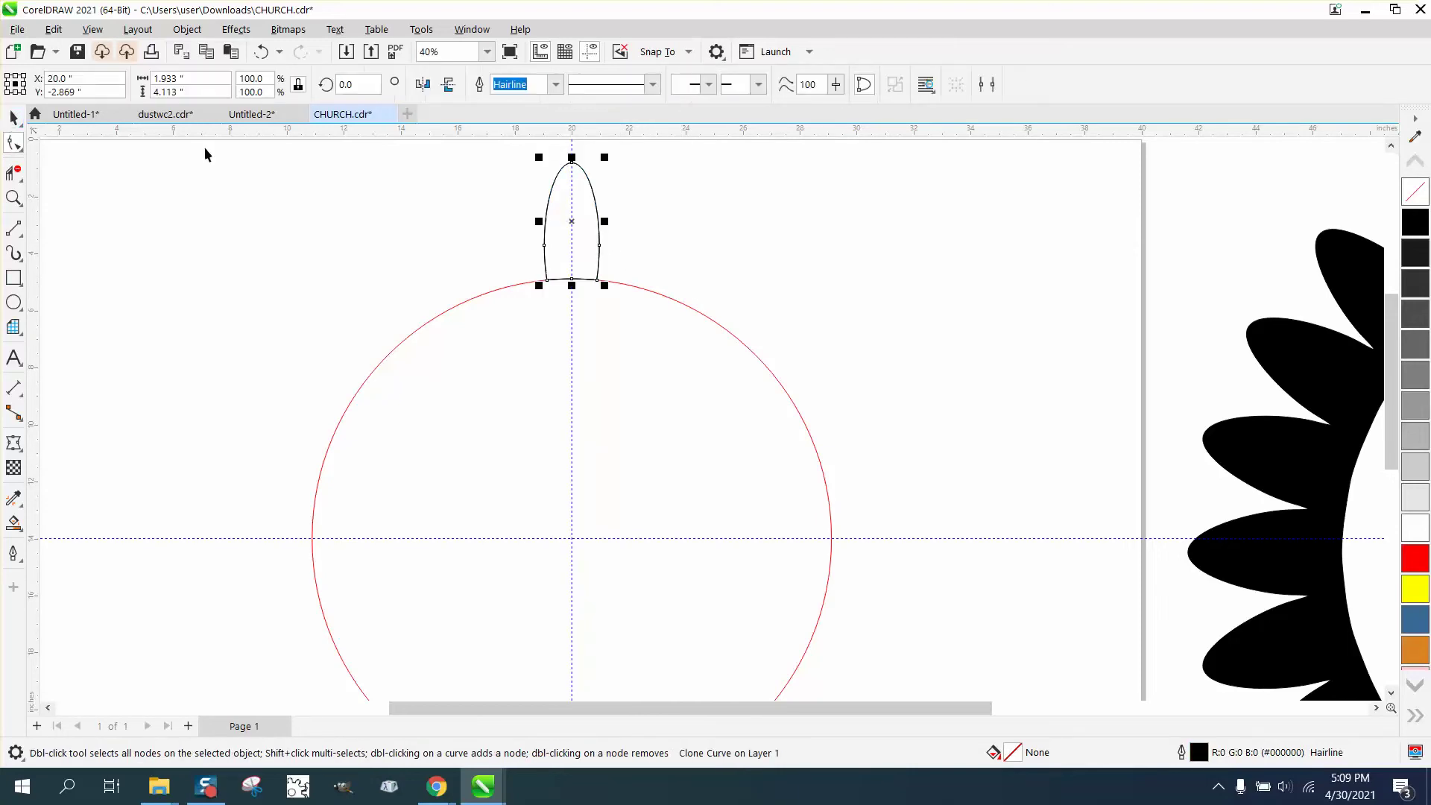
click(569, 222)
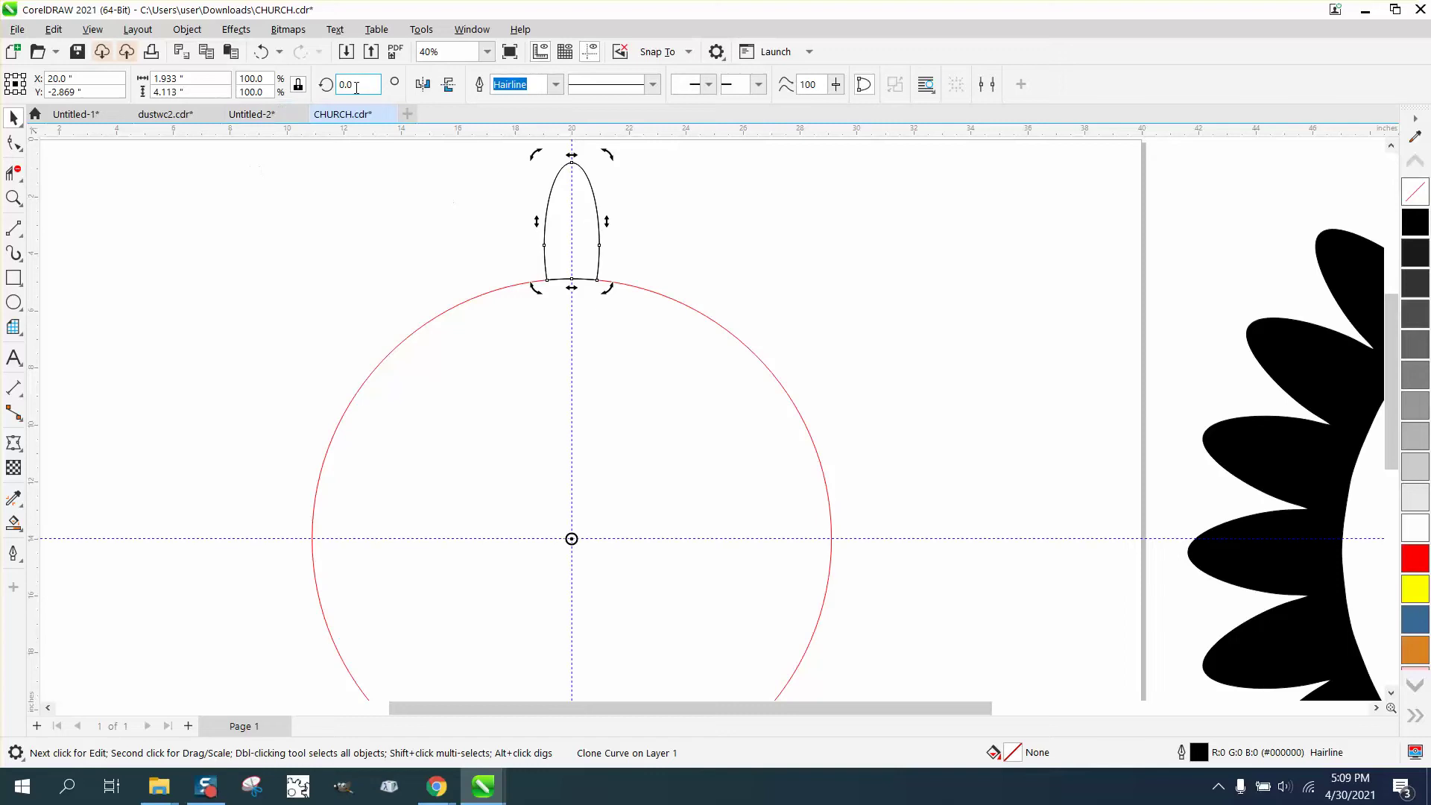
Step: Rotate the petal clone around the circle's centre, entering 15° and then 30°
drag(622, 167, 517, 169)
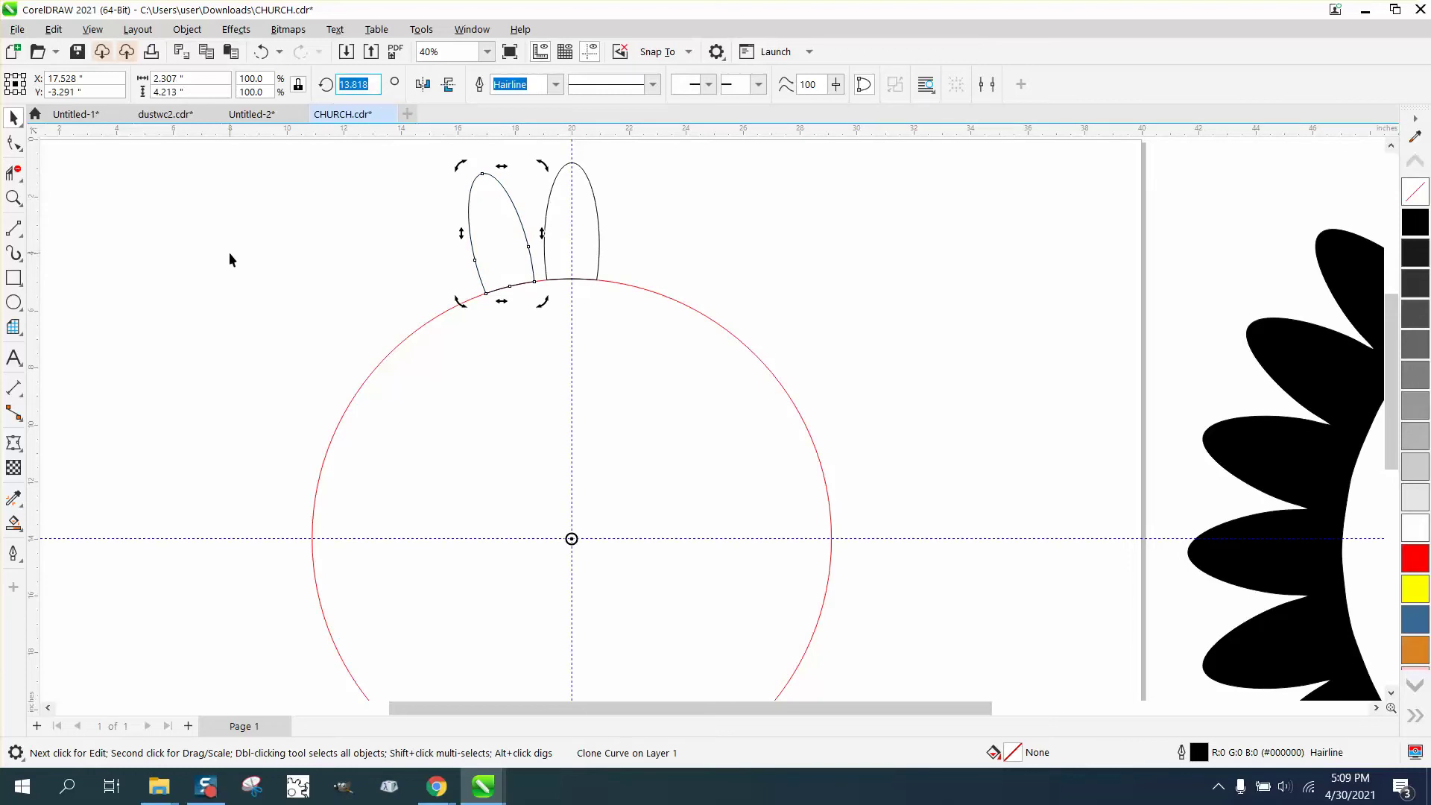
text(15)
key(Return)
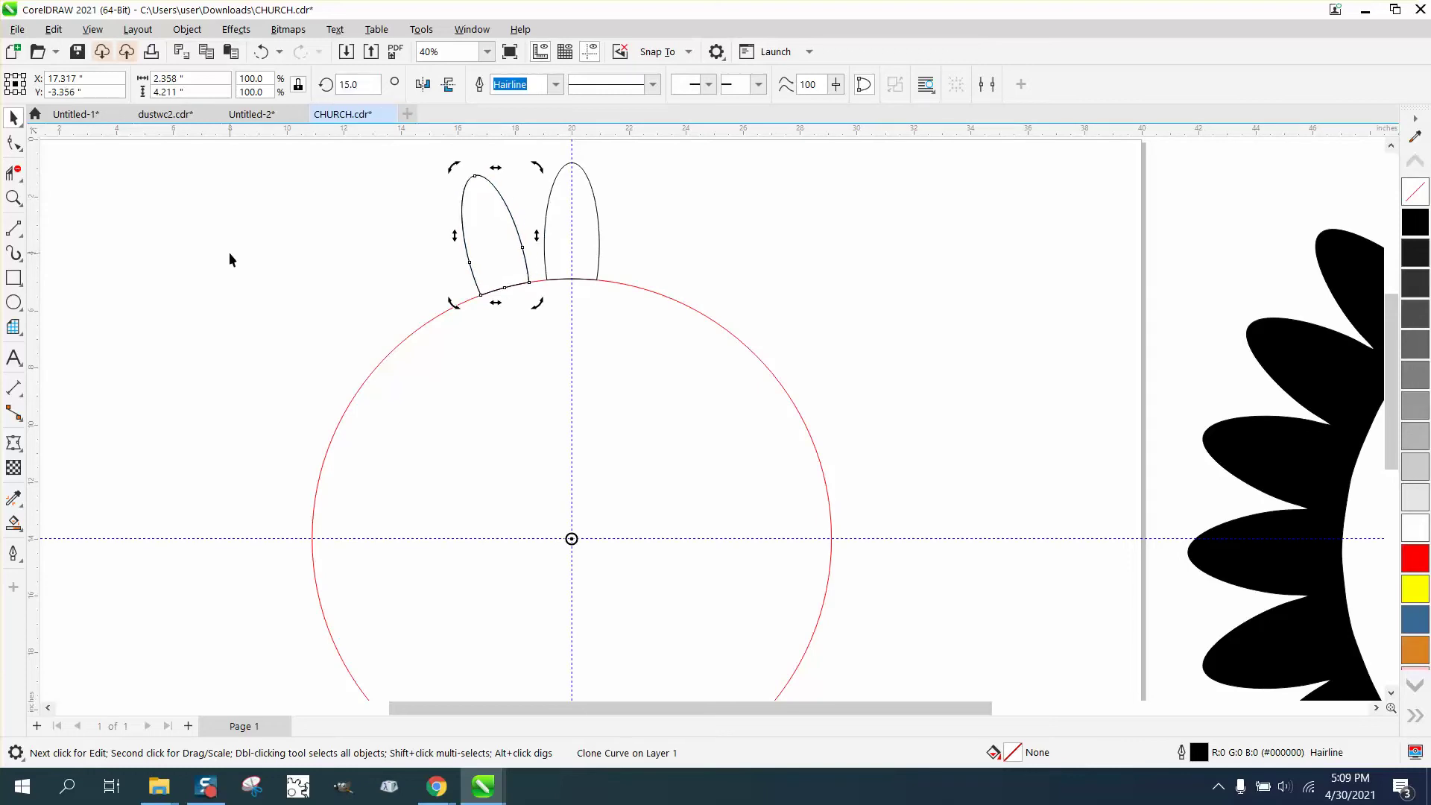
double_click(358, 84)
text(3)
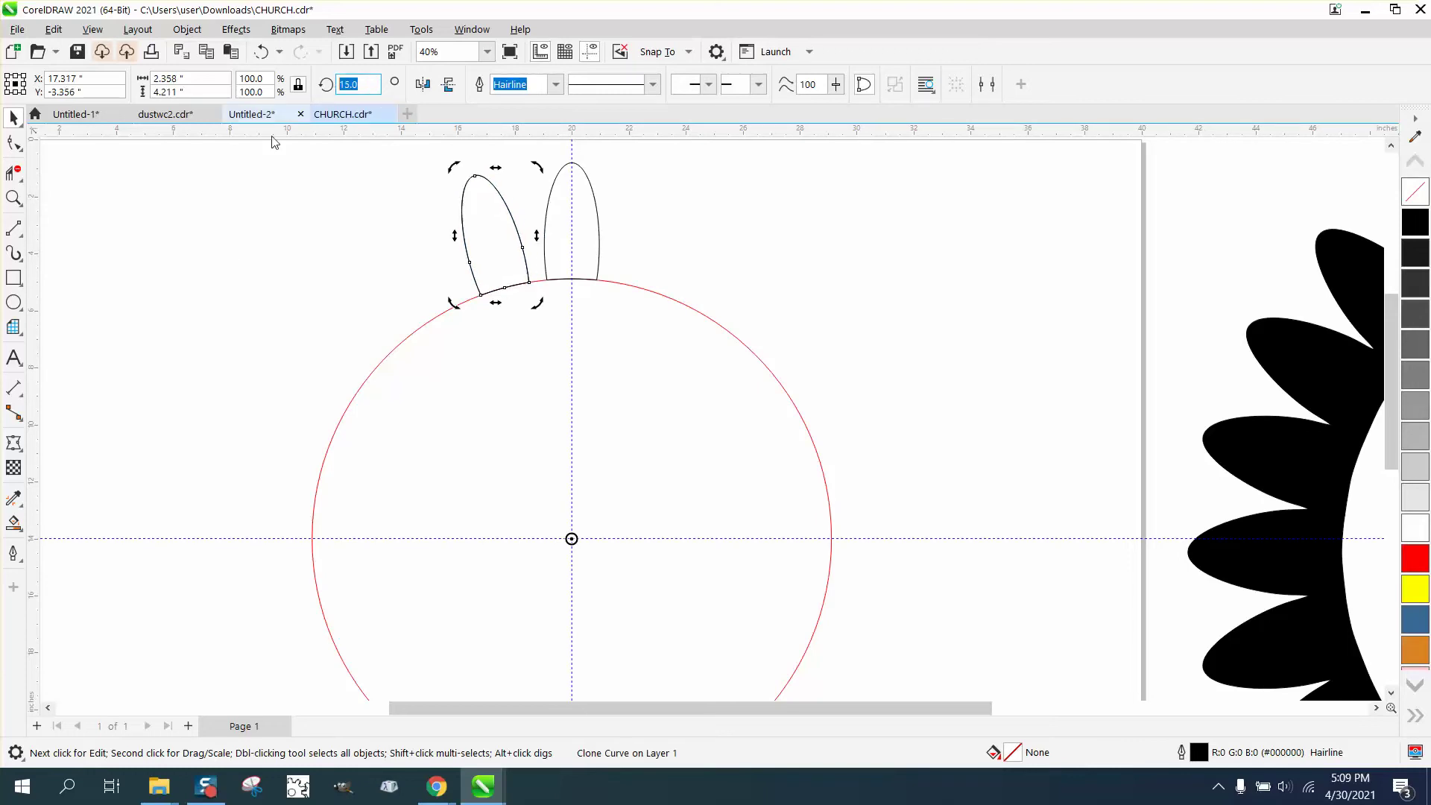
text(0)
key(Return)
Step: Repeat the rotated copy three times with Ctrl+D to complete the petal ring
key(ctrl+d)
key(ctrl+d)
key(ctrl+d)
key(ctrl+d)
key(ctrl+d)
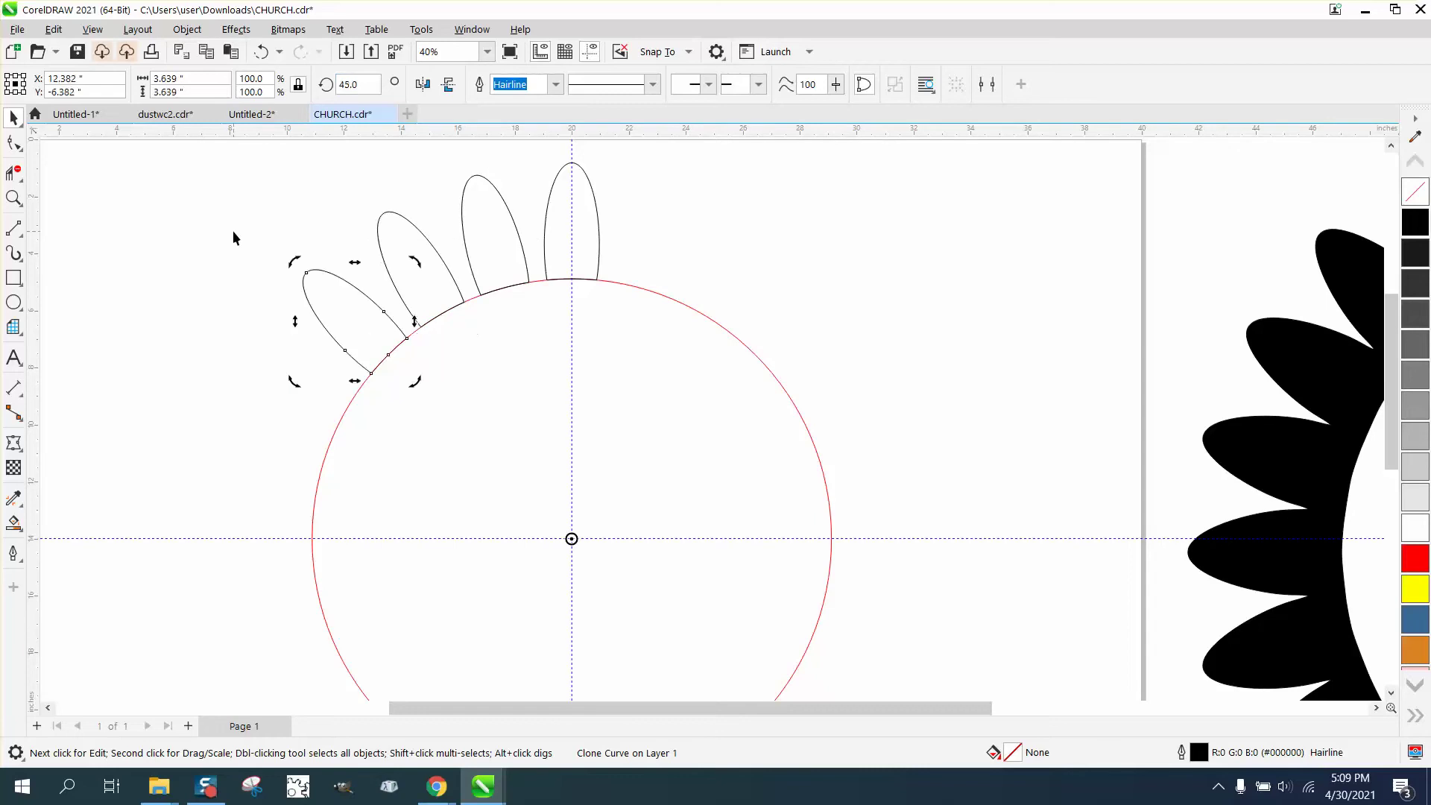
key(ctrl+d)
key(ctrl+d)
key(ctrl+d)
key(ctrl+d)
key(ctrl+d)
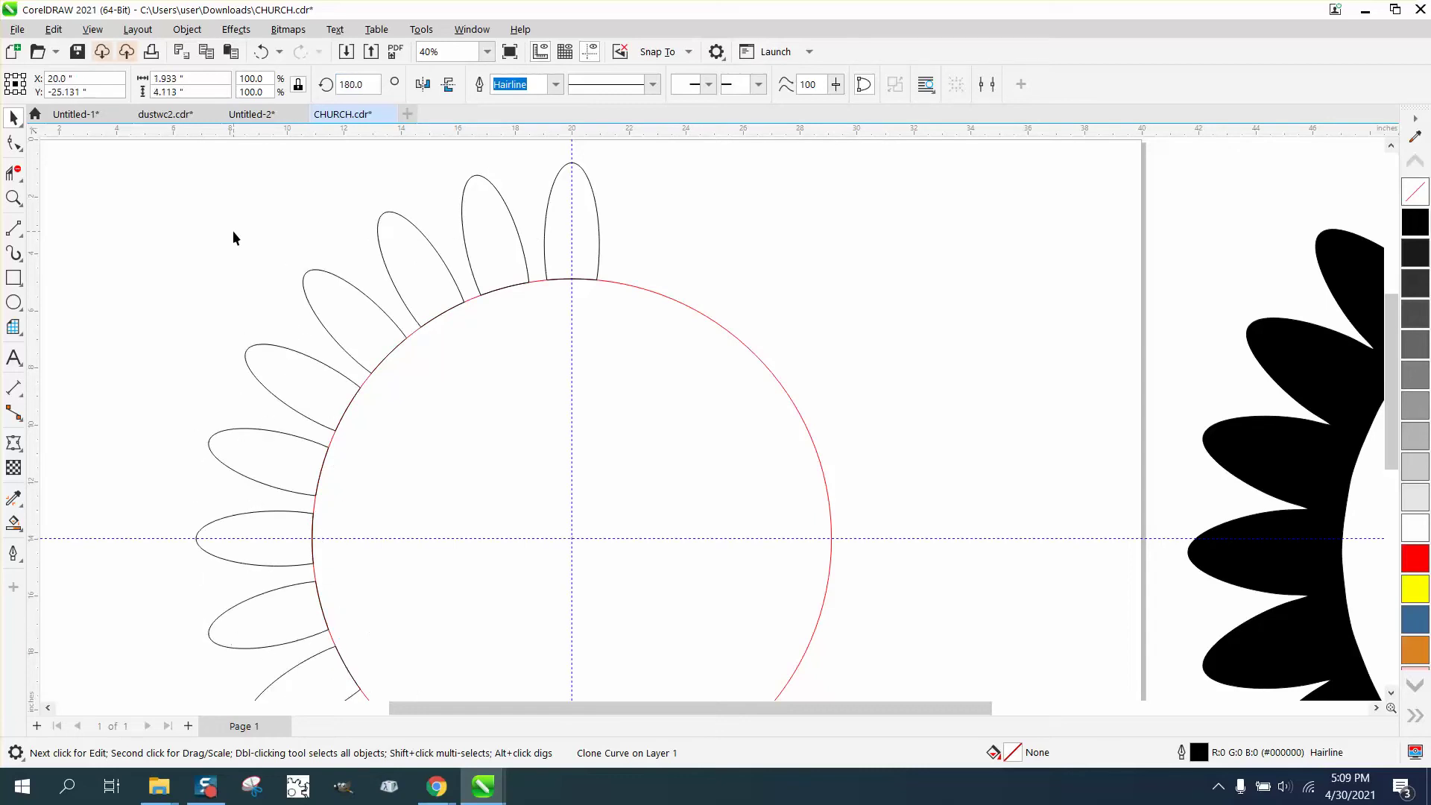
key(ctrl+d)
key(ctrl+d)
key(ctrl+d)
key(ctrl+d)
key(ctrl+d)
key(ctrl+d)
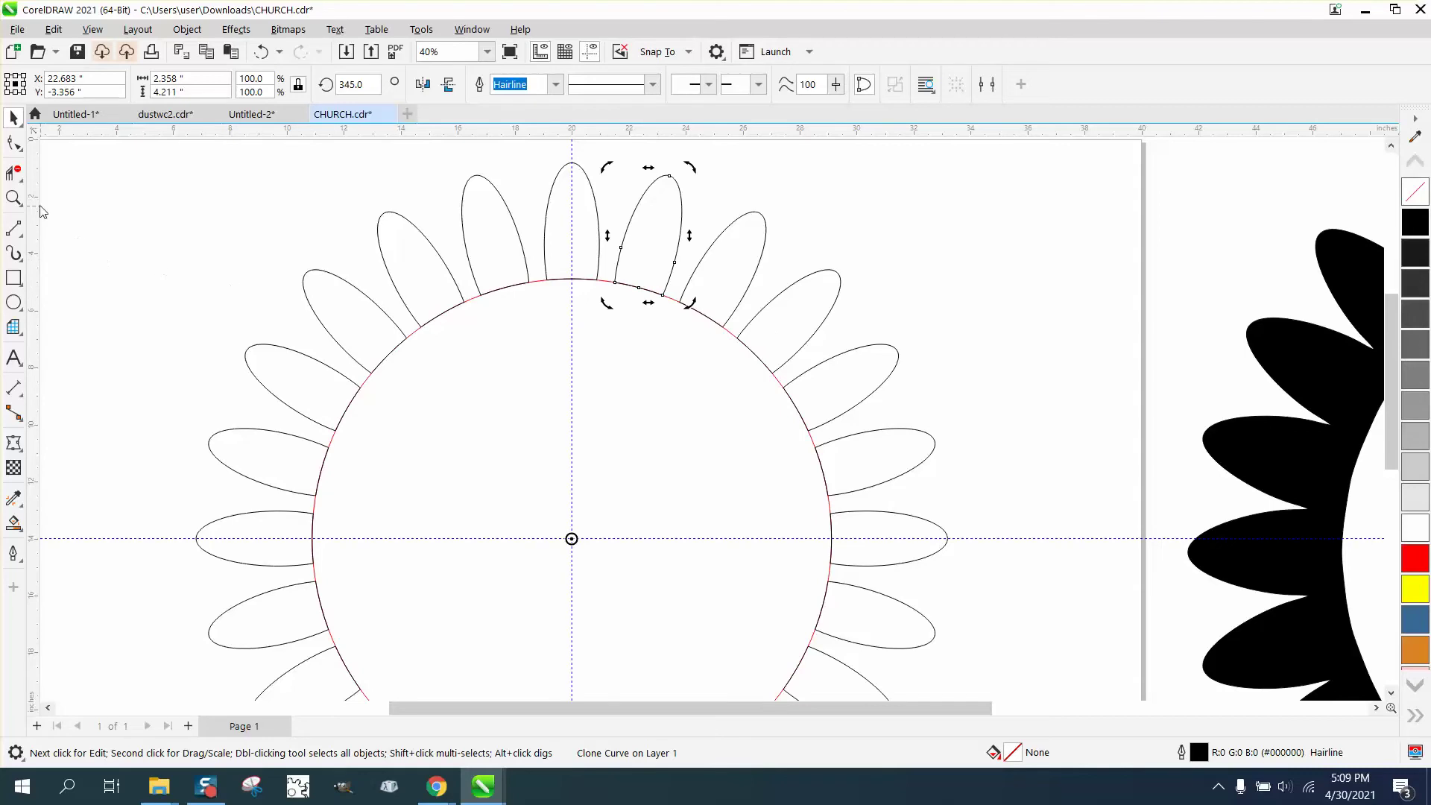
click(13, 198)
drag(449, 148, 740, 345)
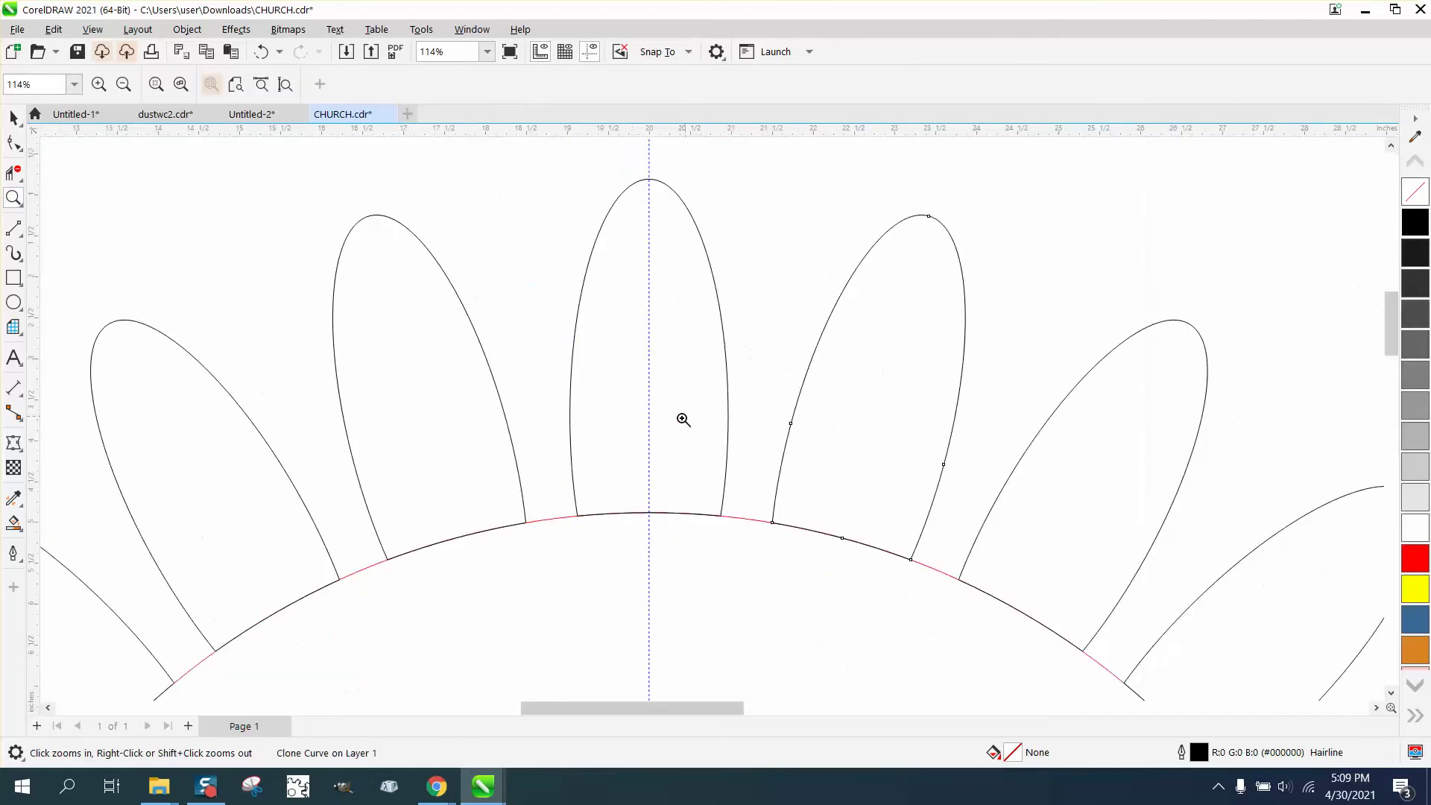
click(15, 118)
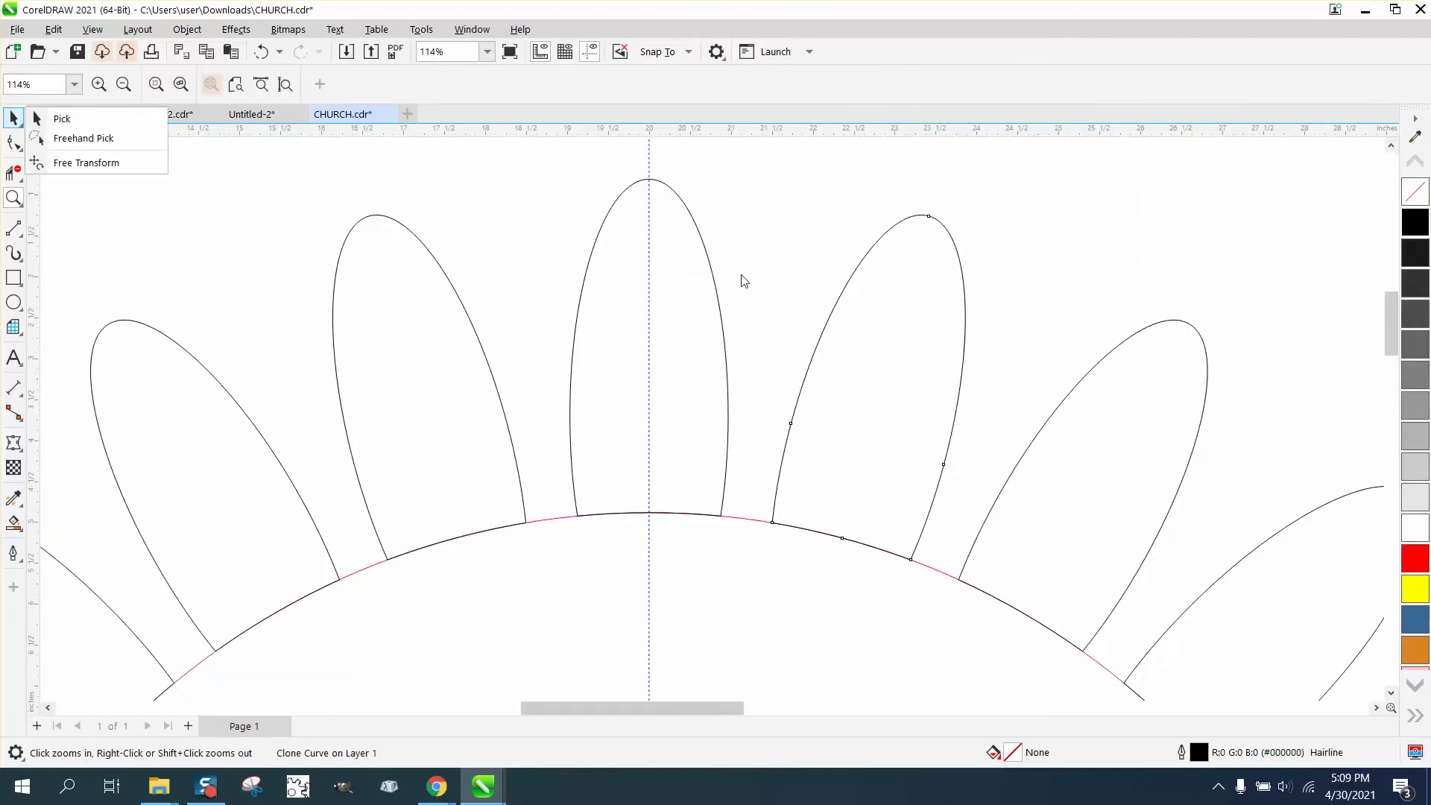
click(717, 280)
scroll(576, 250, down, 3)
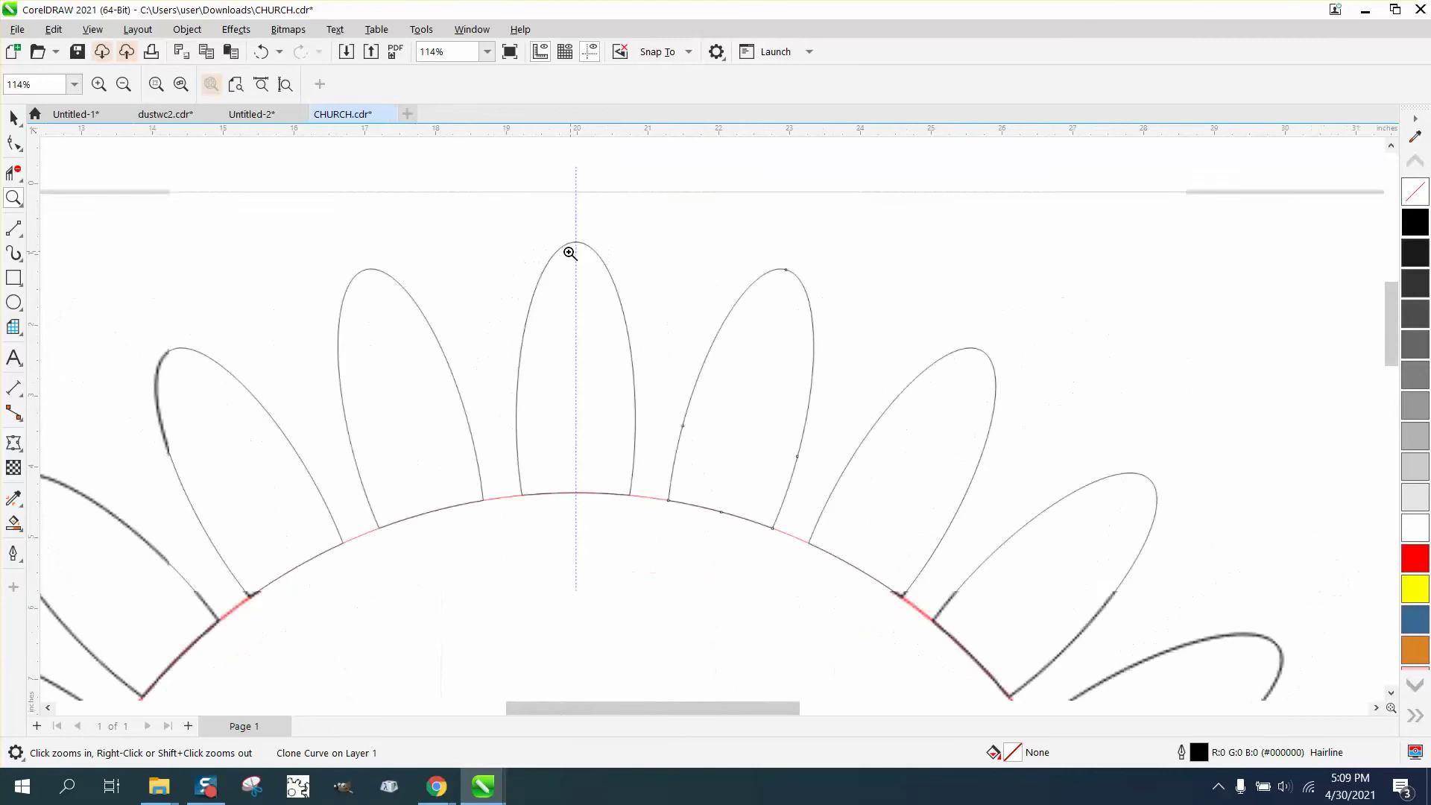
key(space)
click(618, 227)
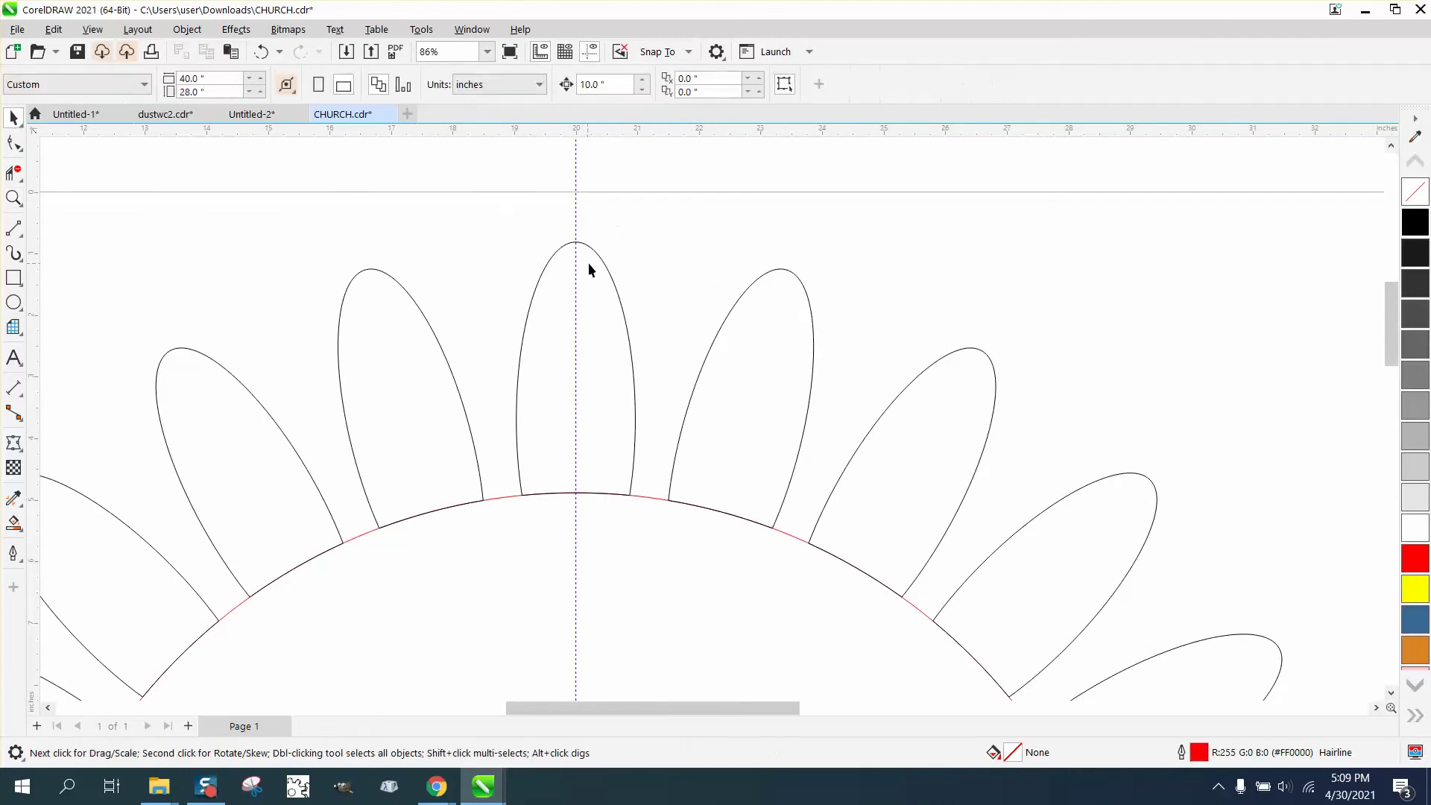
click(613, 323)
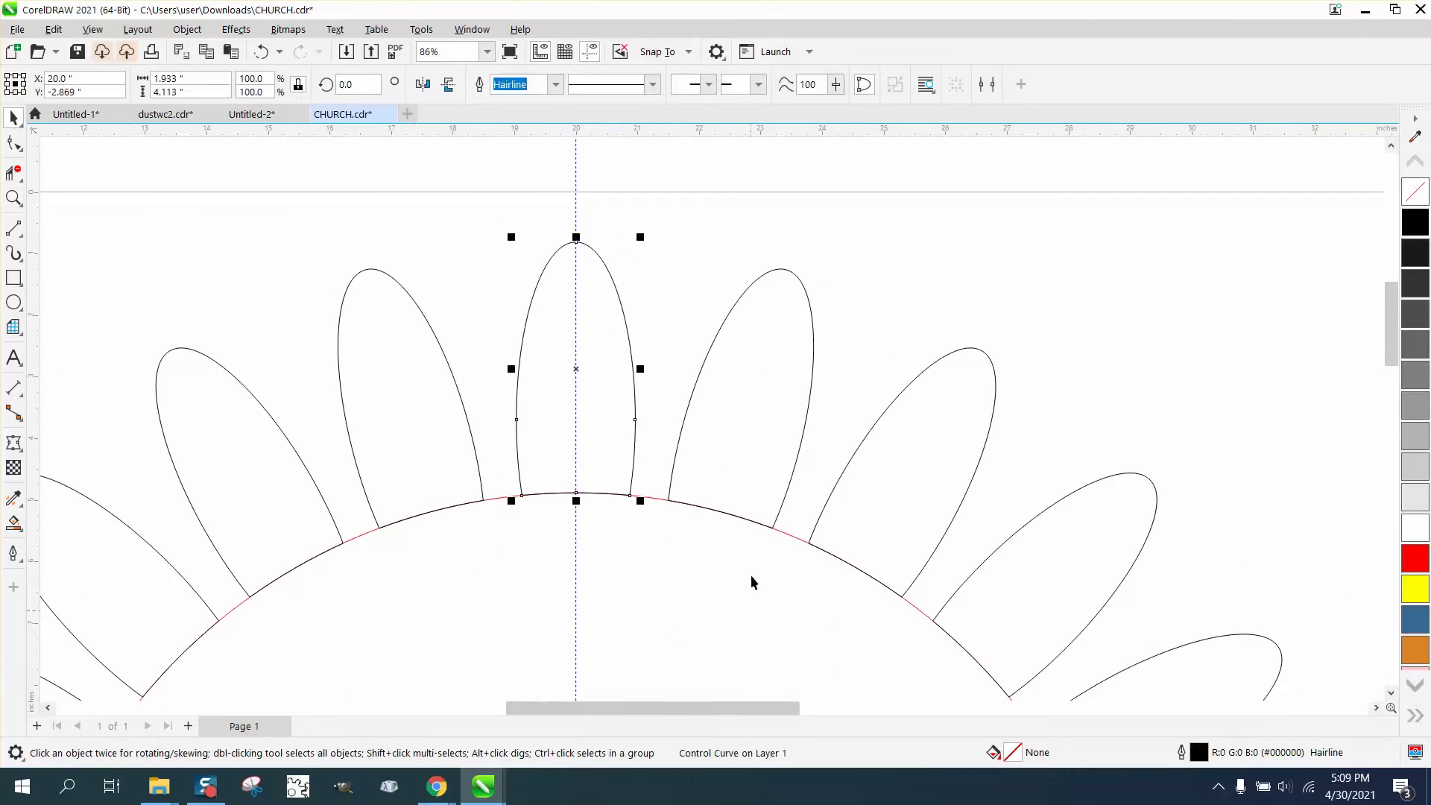
click(783, 462)
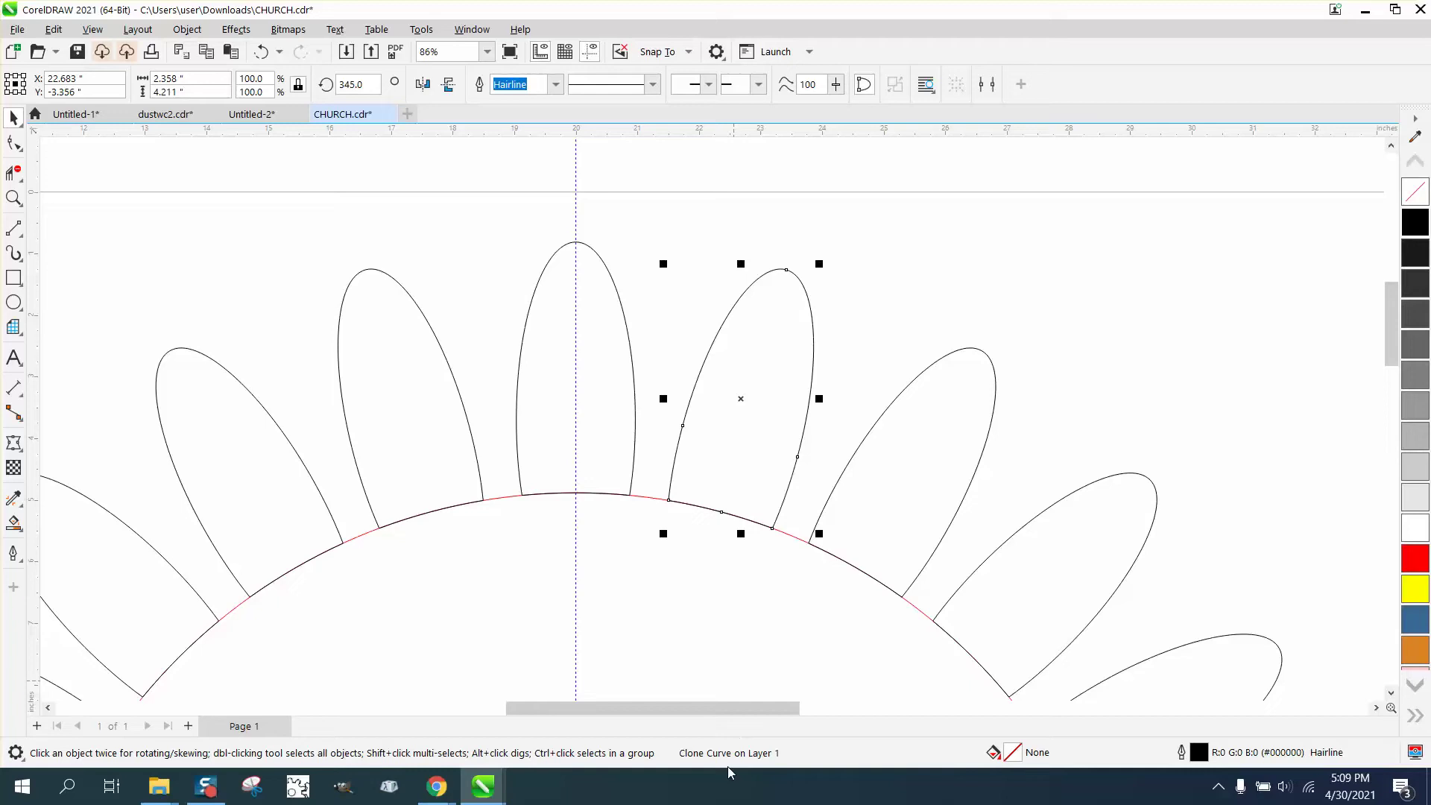
click(607, 356)
click(677, 258)
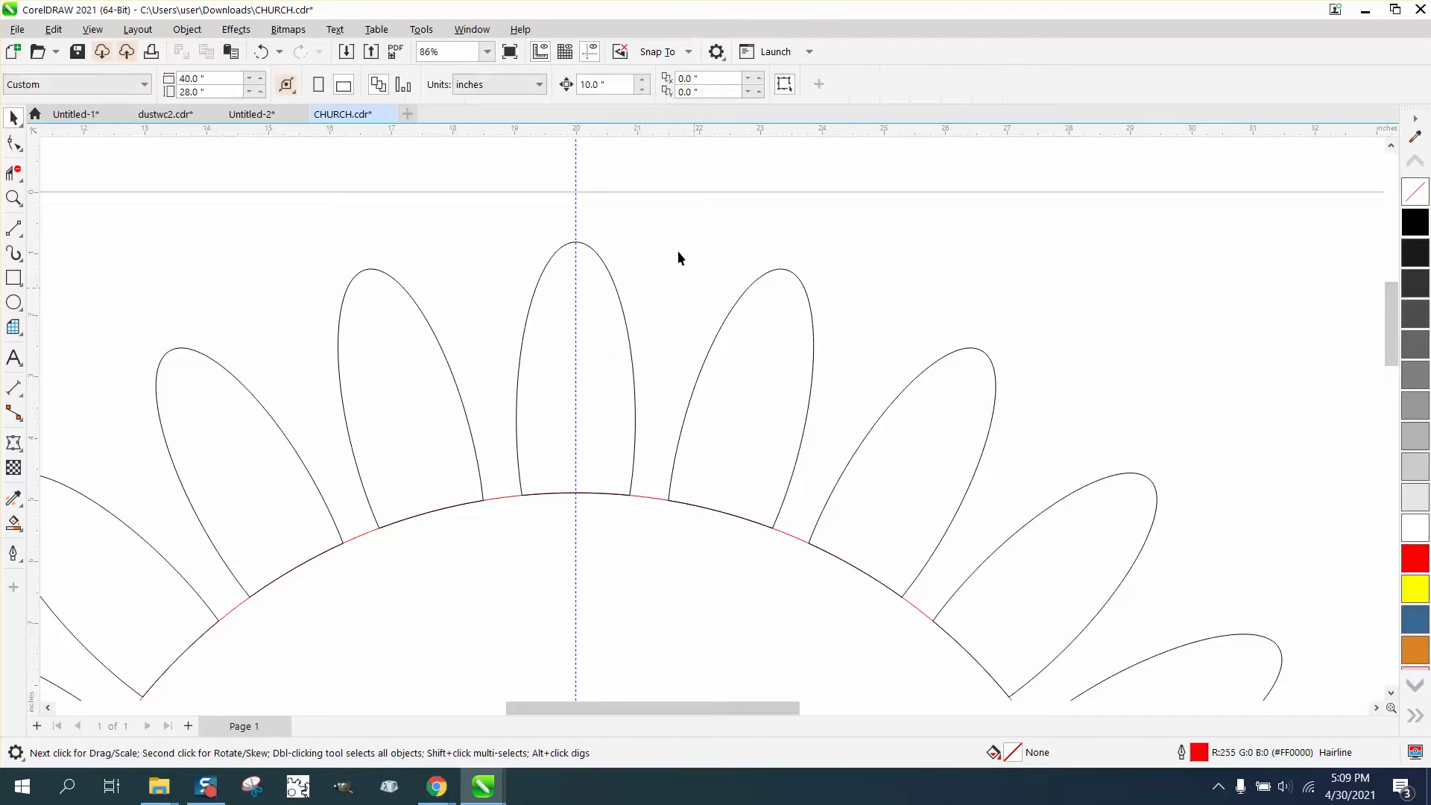
Step: Open the Objects docker, select the original non-clone petal Curve, and zoom to that petal
click(474, 32)
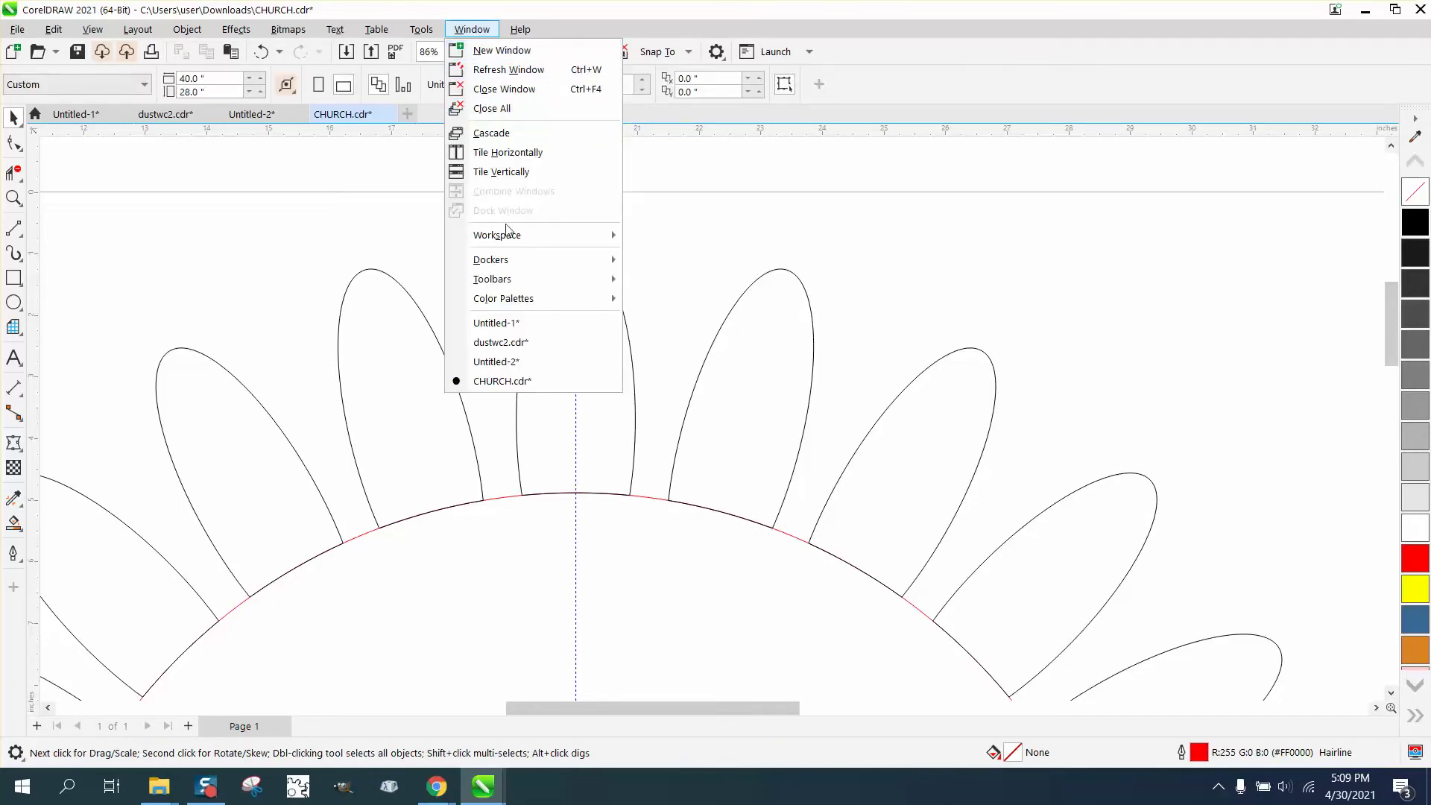
mouse_move(522, 261)
click(675, 64)
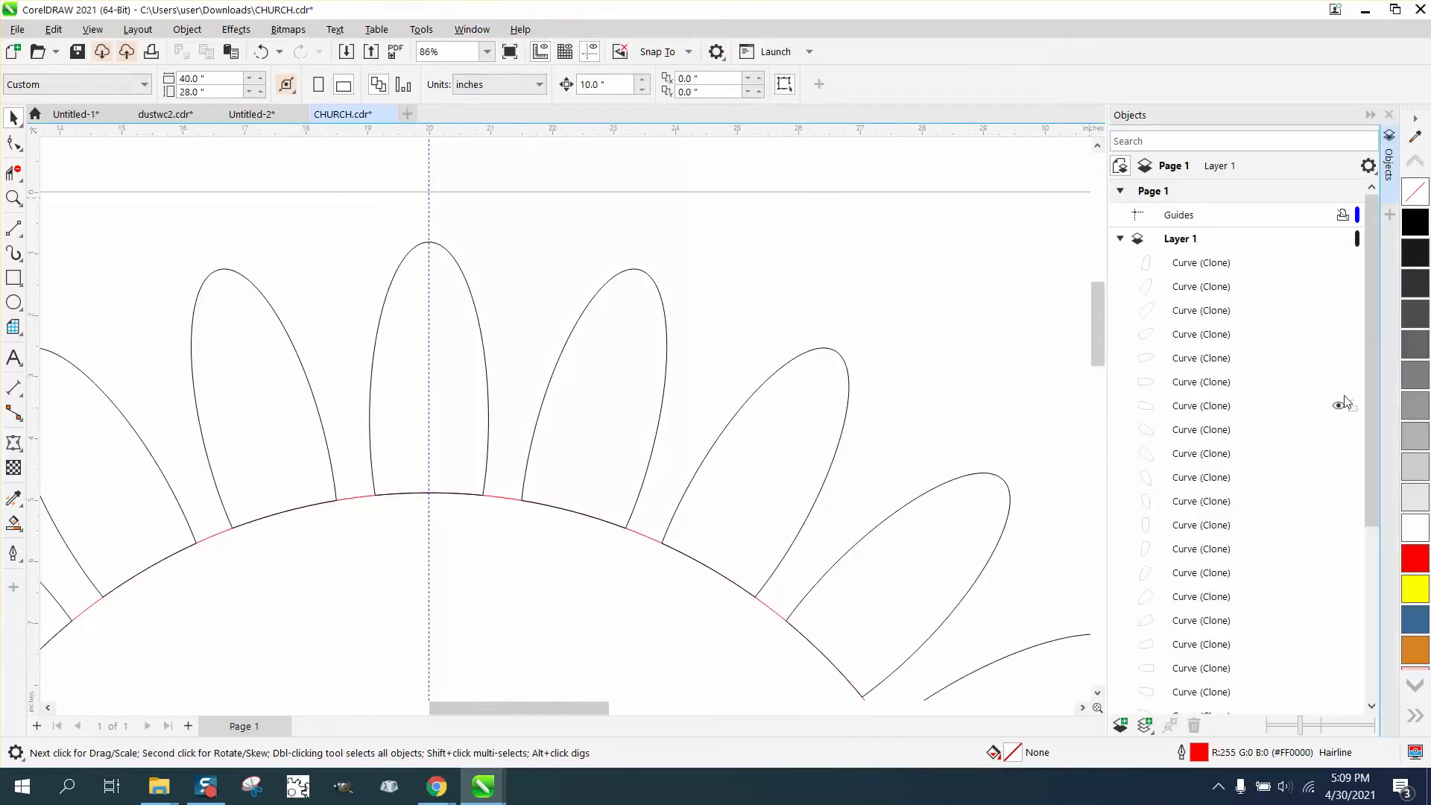
drag(1374, 383, 1374, 554)
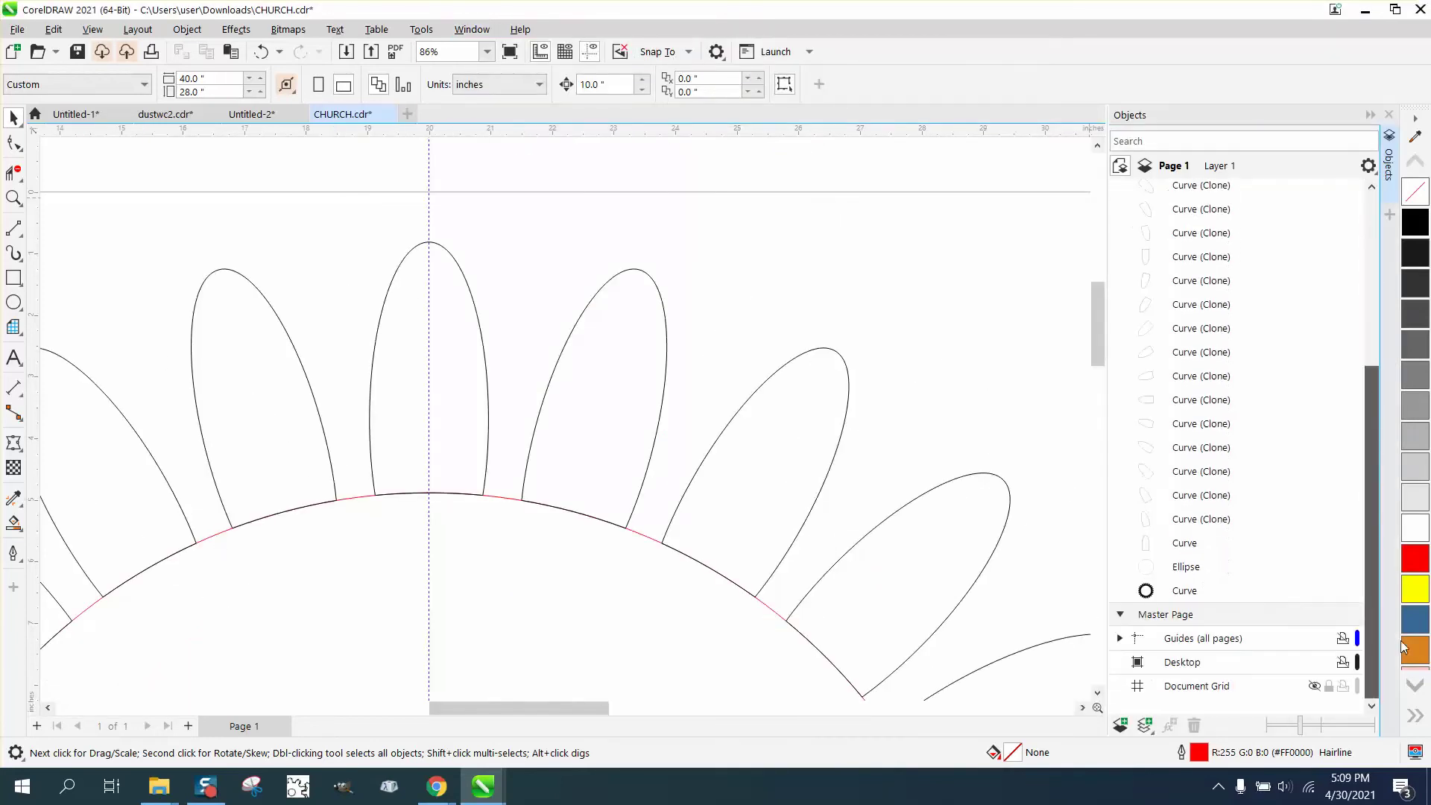
click(1191, 545)
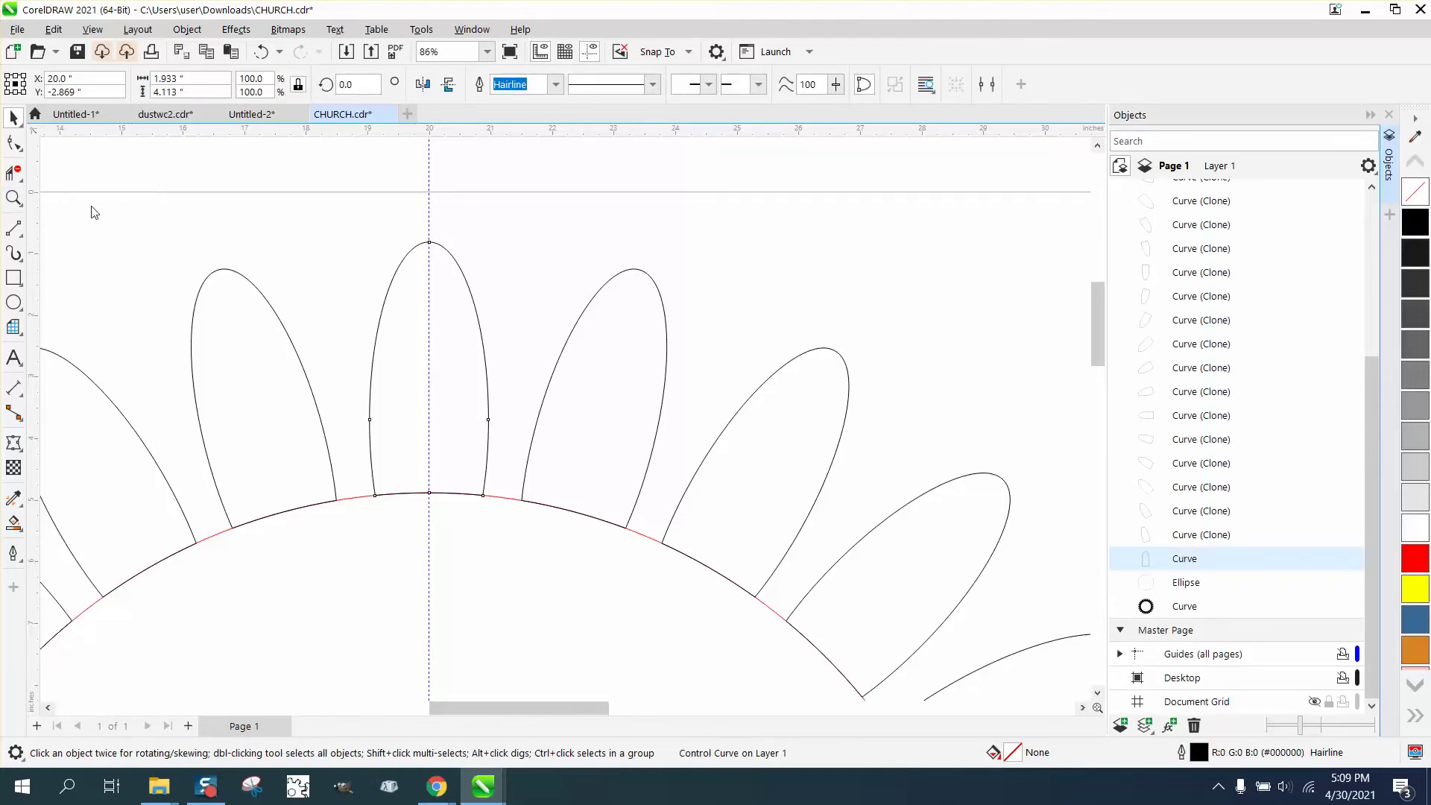
key(z)
drag(217, 204, 715, 588)
Step: Widen the control petal's base by pulling its bottom nodes outward with the Shape tool
click(14, 143)
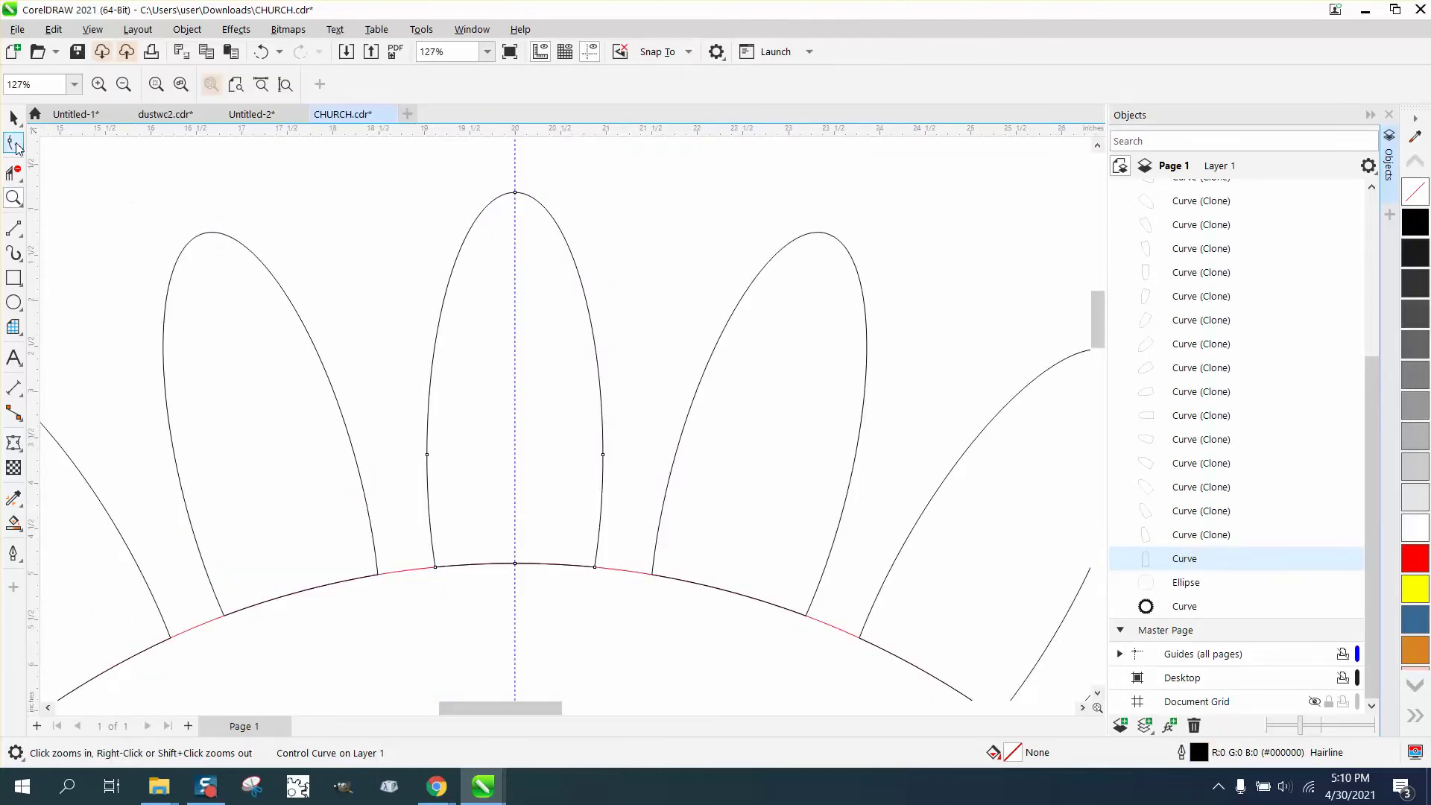
drag(436, 568, 404, 570)
drag(594, 567, 632, 571)
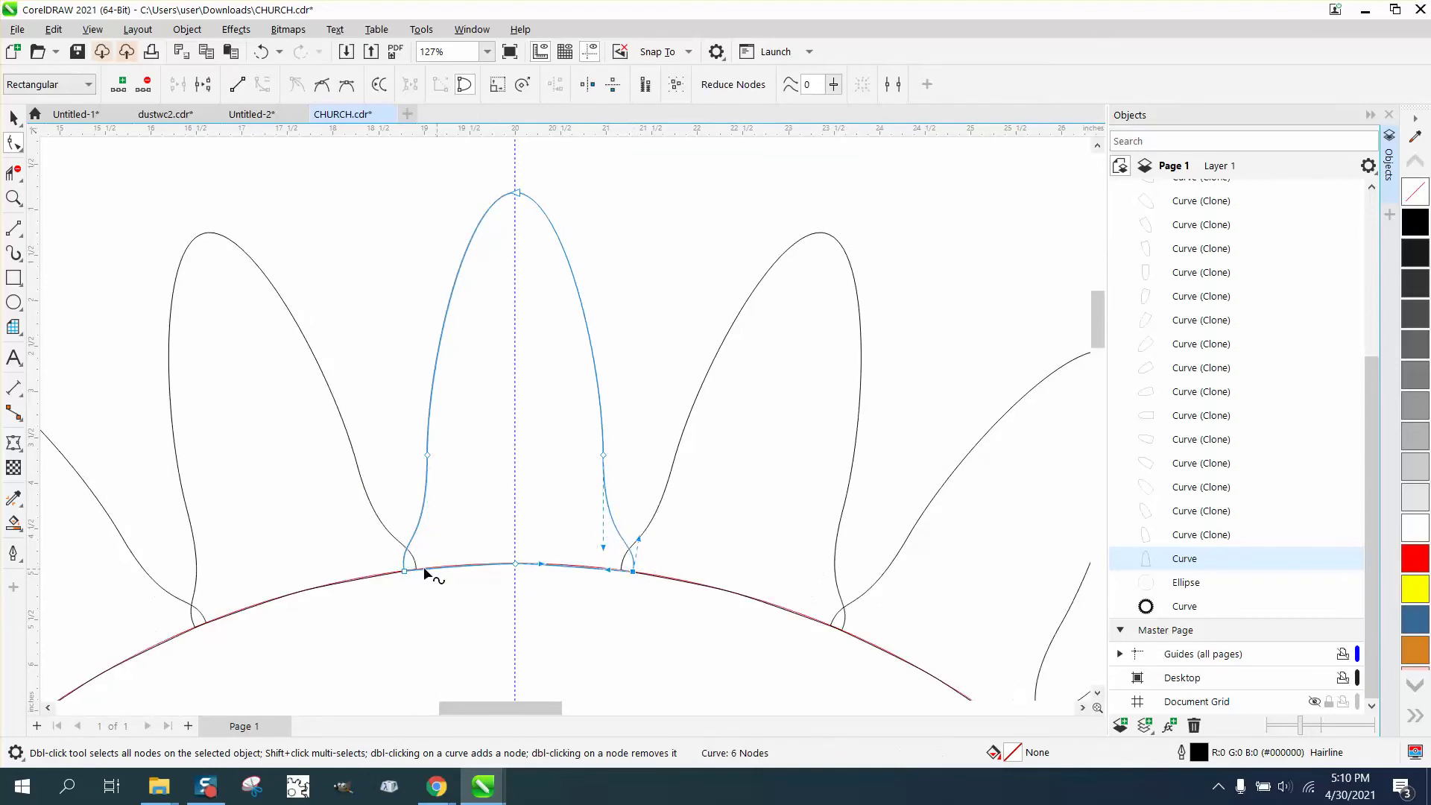
Step: Bend the petal's sides into a wavy, flame-like pointed ray
click(518, 194)
drag(481, 199, 515, 398)
scroll(516, 400, down, 3)
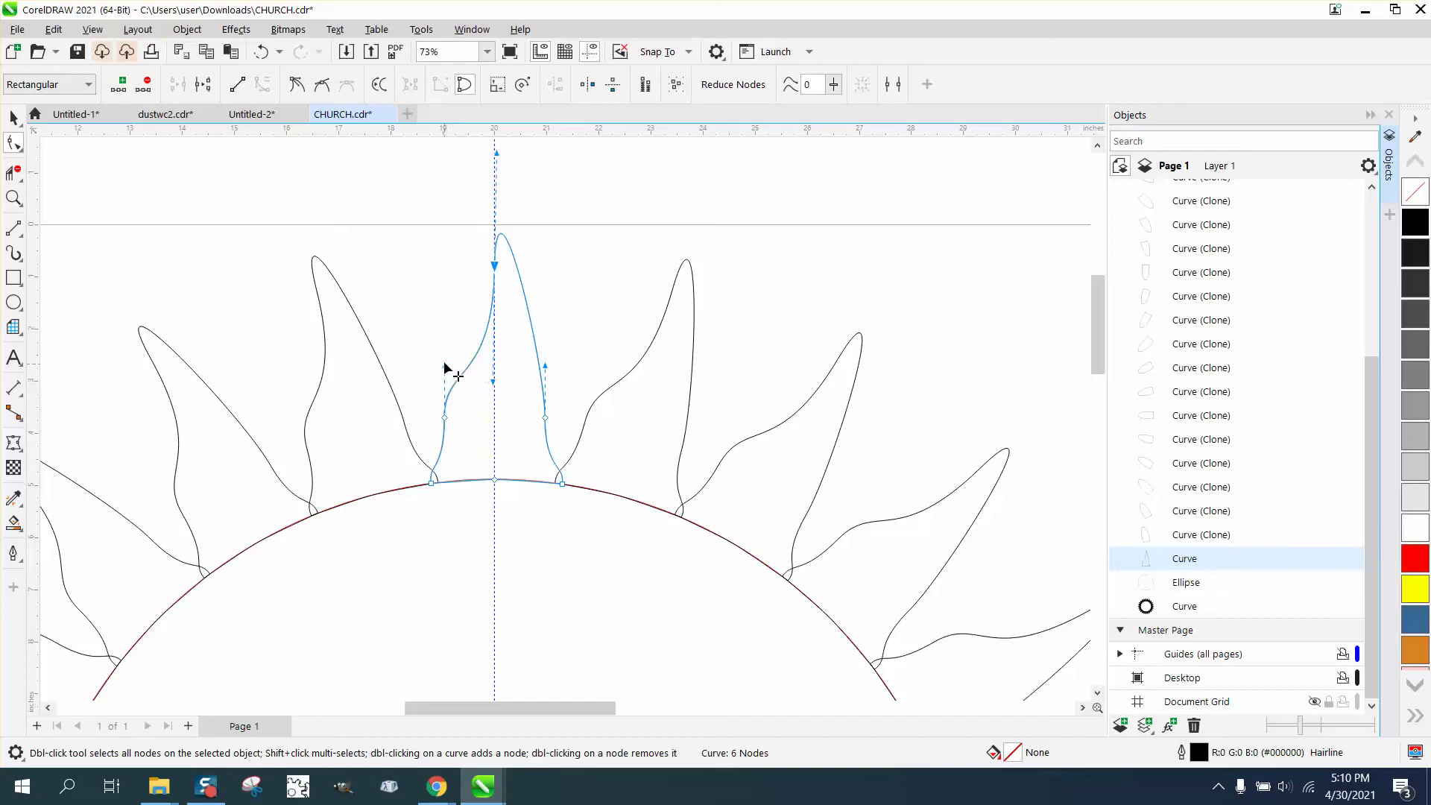
drag(445, 366, 437, 301)
scroll(438, 307, down, 1)
click(513, 331)
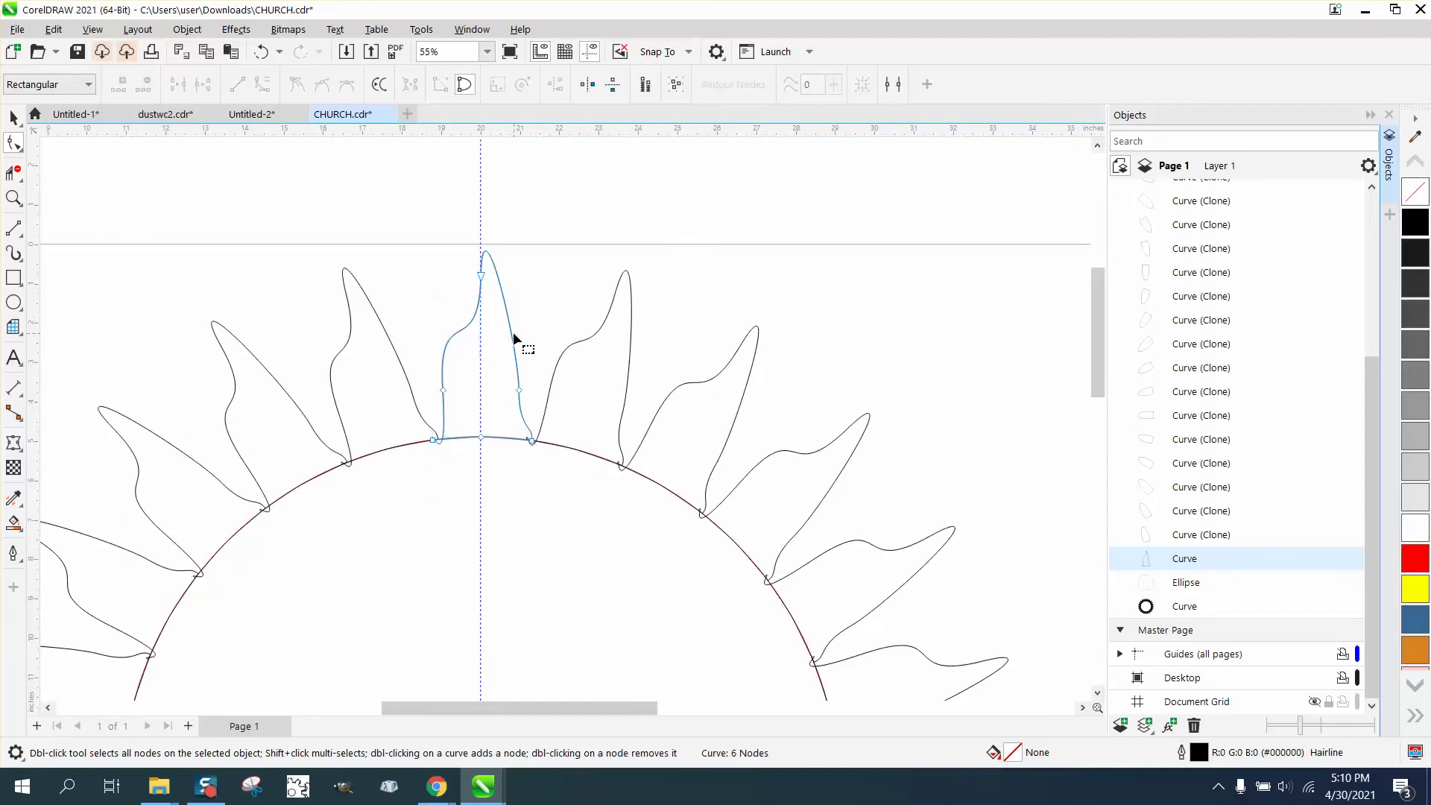
scroll(400, 304, down, 2)
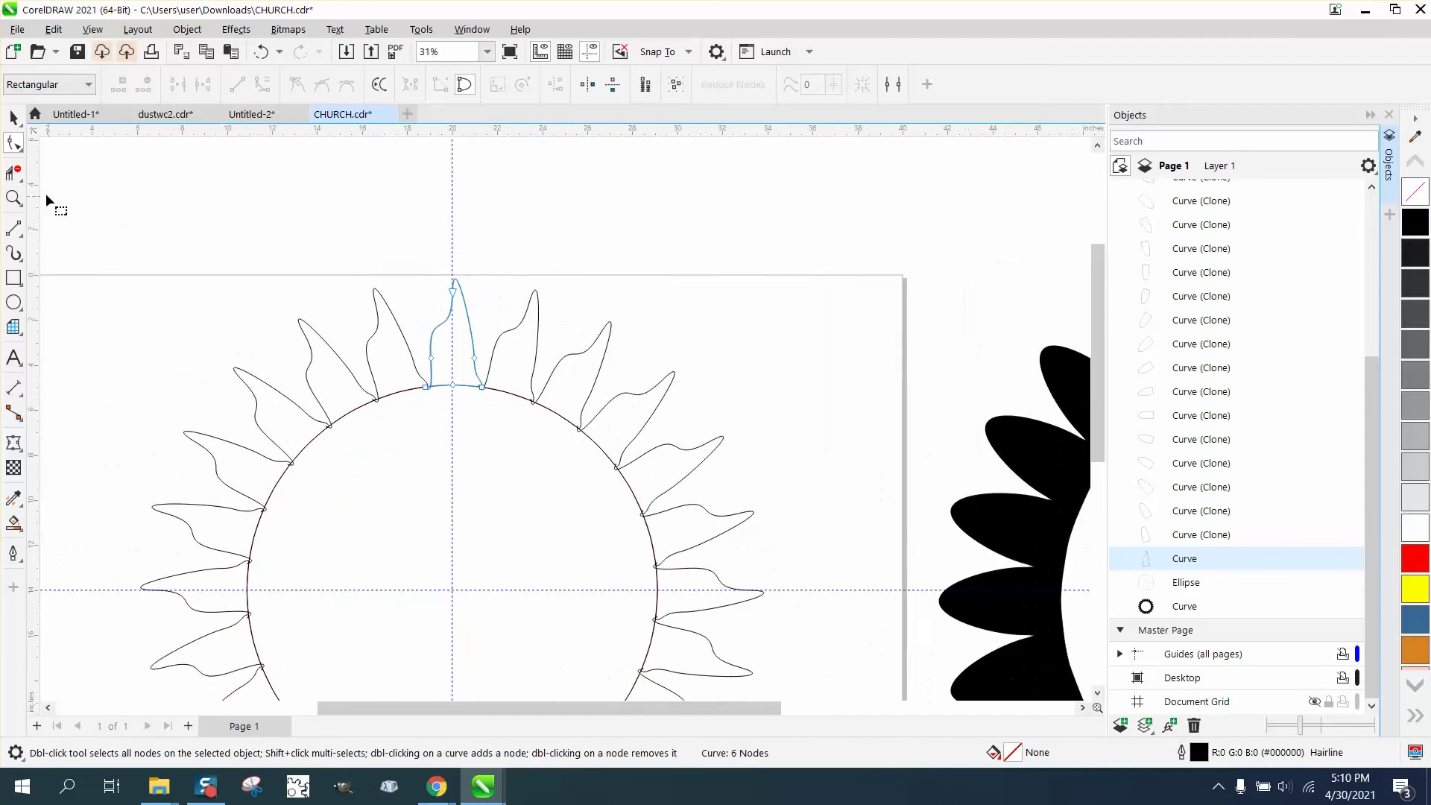
click(14, 117)
Step: Delete the ellipse inside the circle
scroll(145, 192, down, 1)
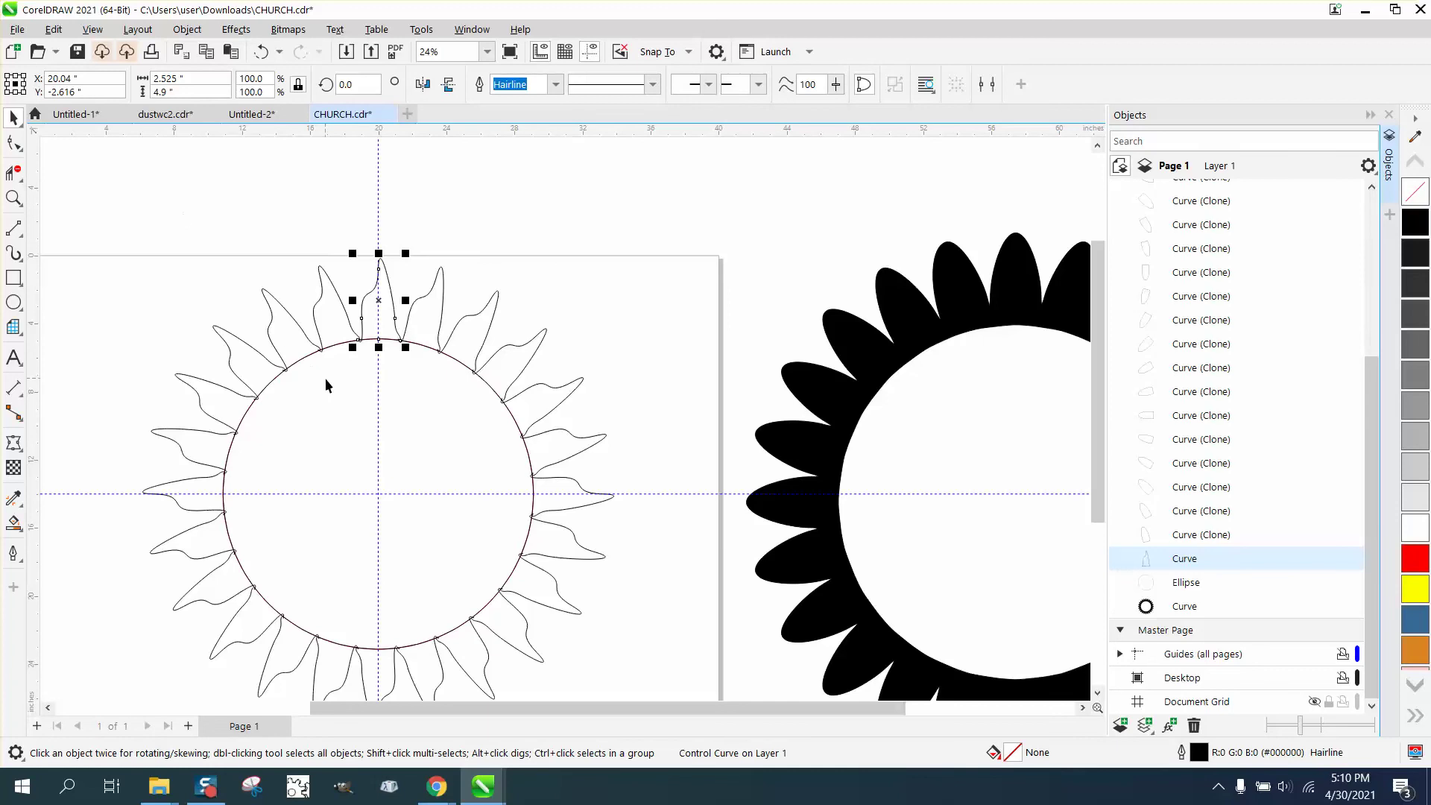
click(359, 391)
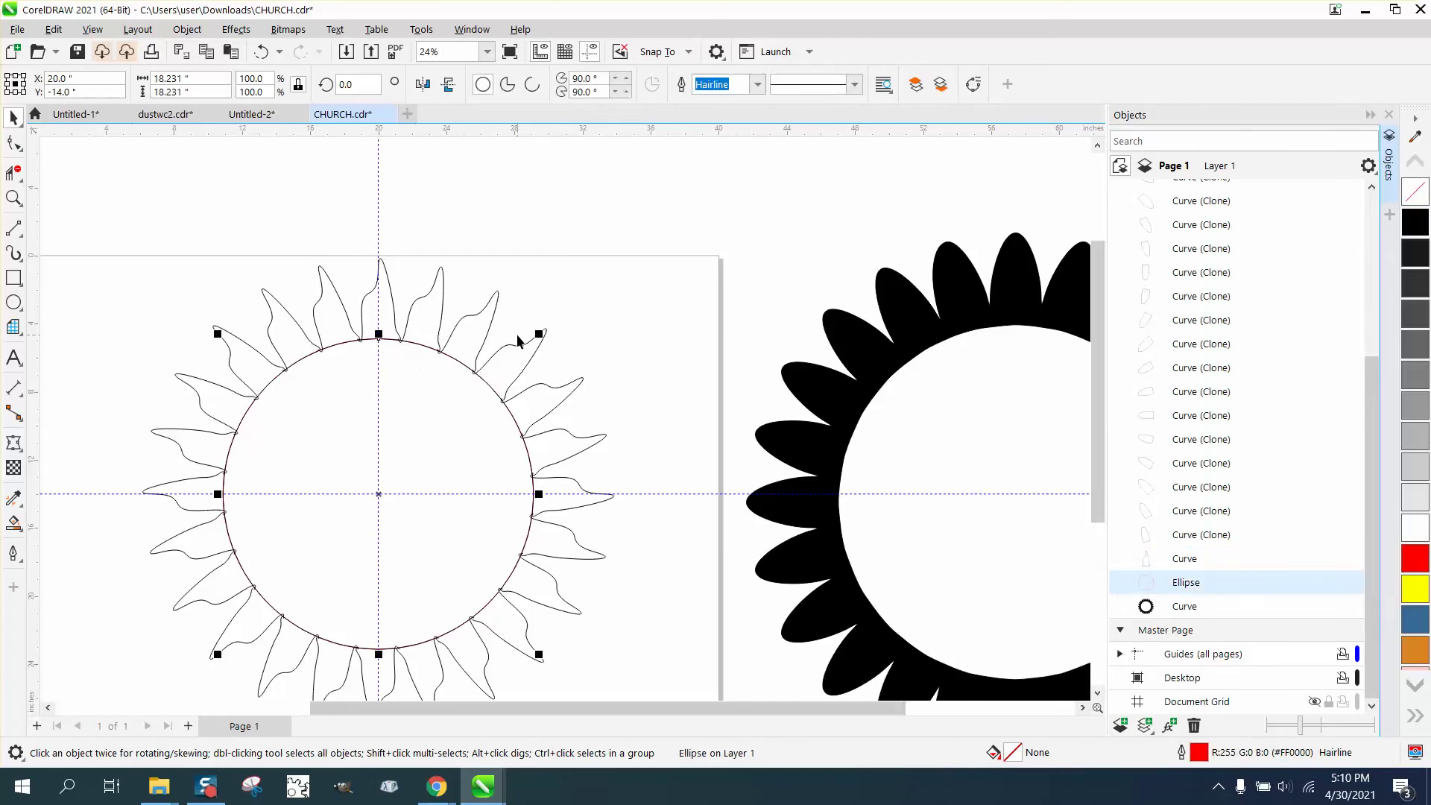
key(Delete)
Step: Break the 24 petal clones apart into curves, combine them with Ctrl+L, and close the Objects docker
scroll(320, 313, down, 2)
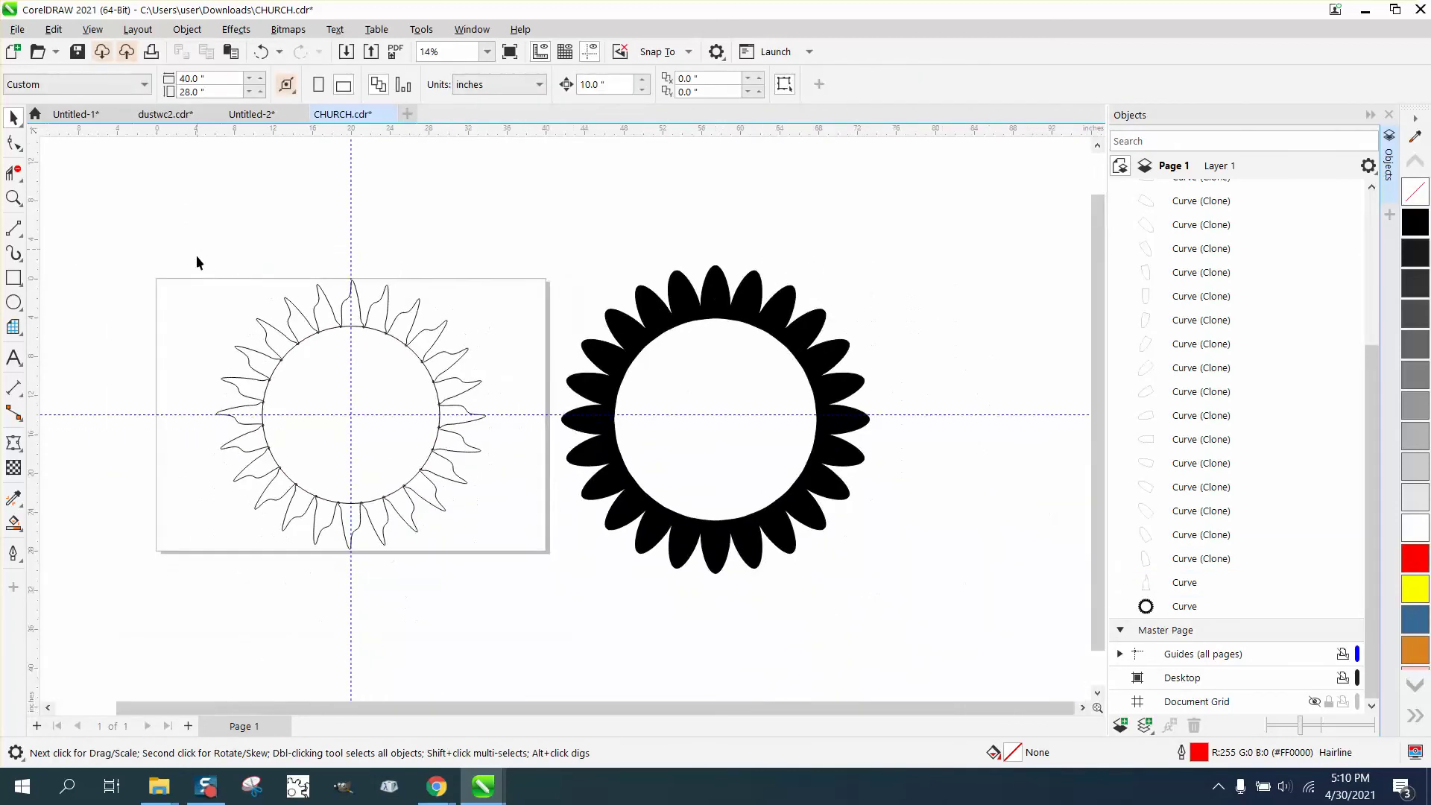
drag(511, 565, 512, 565)
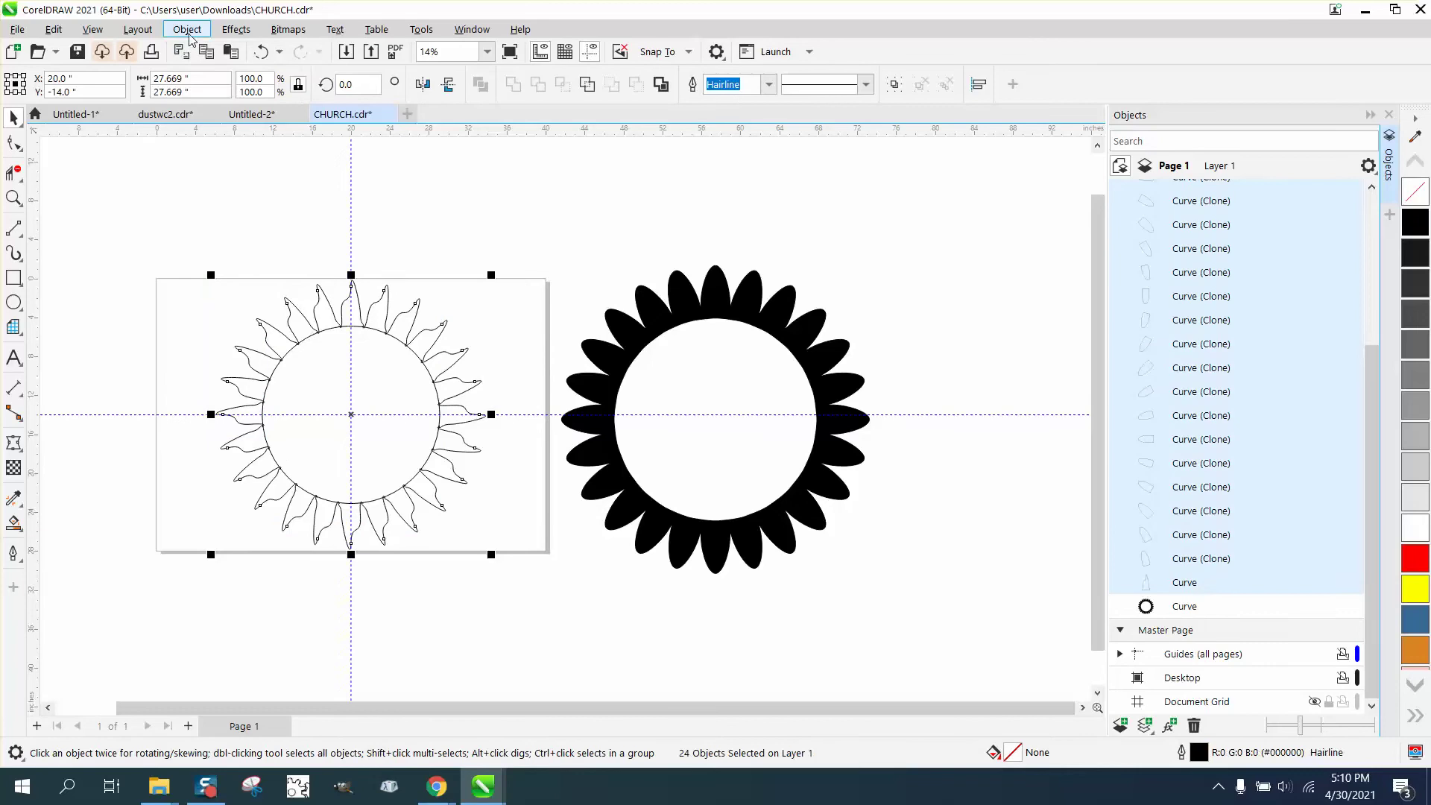
click(187, 29)
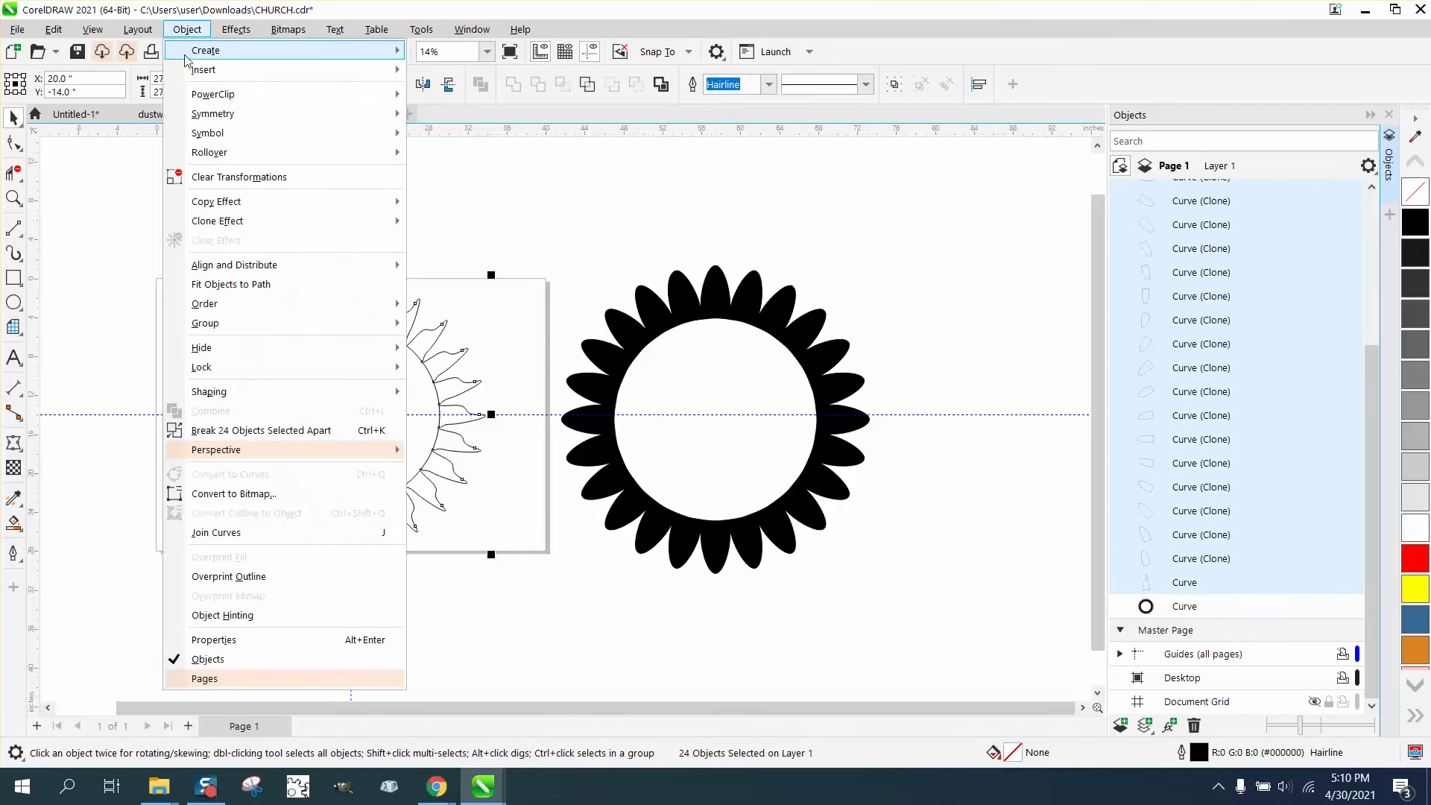
click(272, 432)
drag(175, 246, 538, 563)
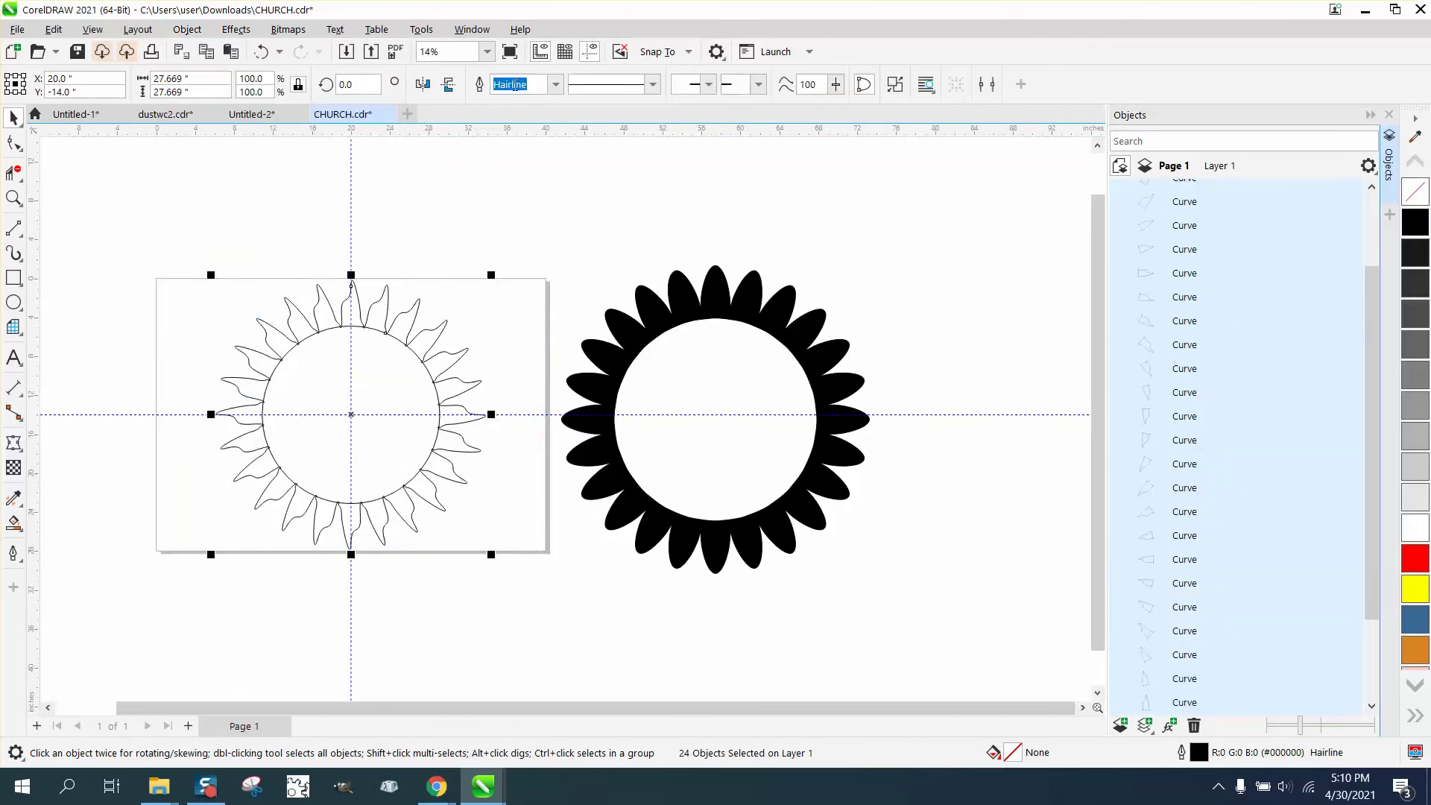
key(ctrl+l)
click(1388, 116)
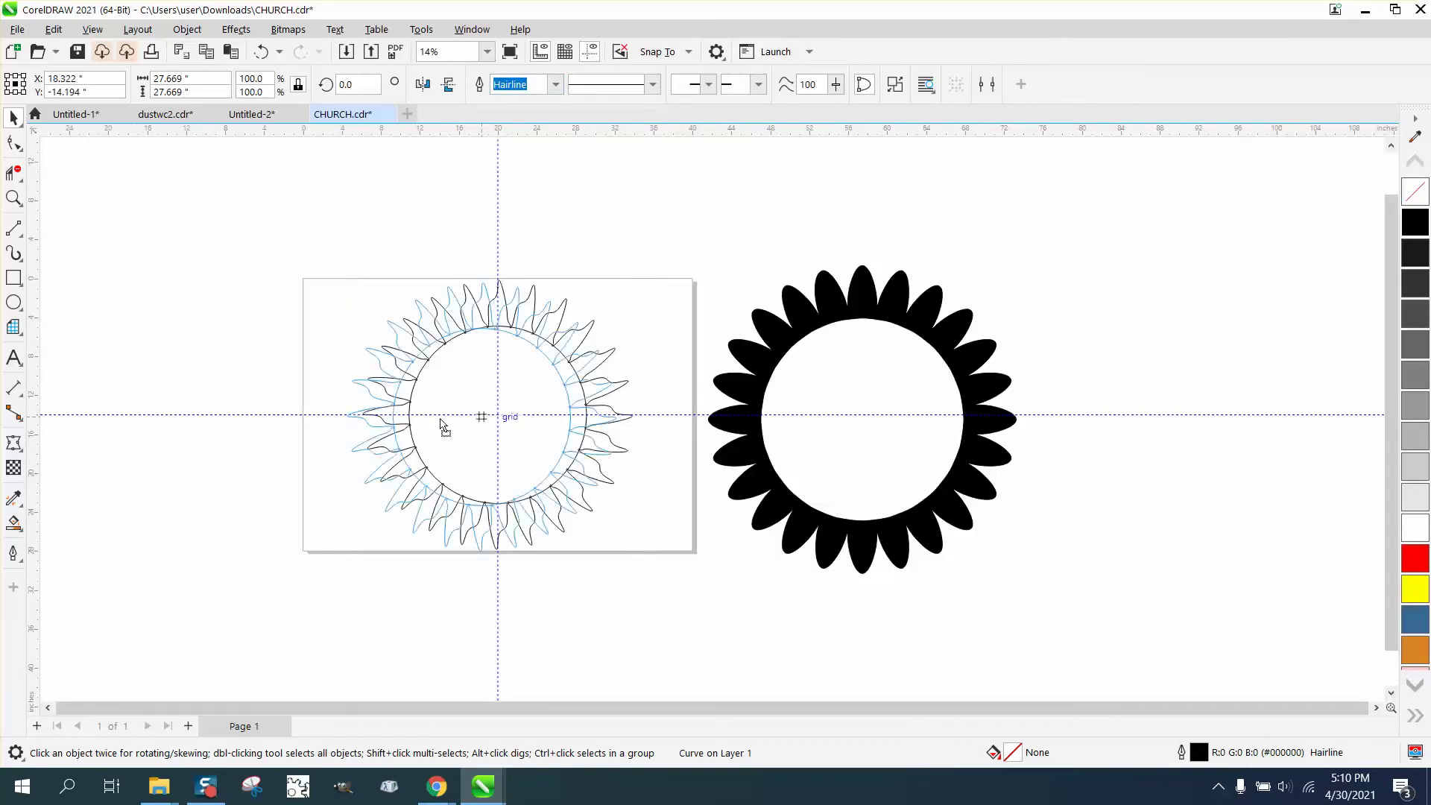
Step: Undo the combine, weld all 24 rays into one outline, and centre it on the page
click(261, 51)
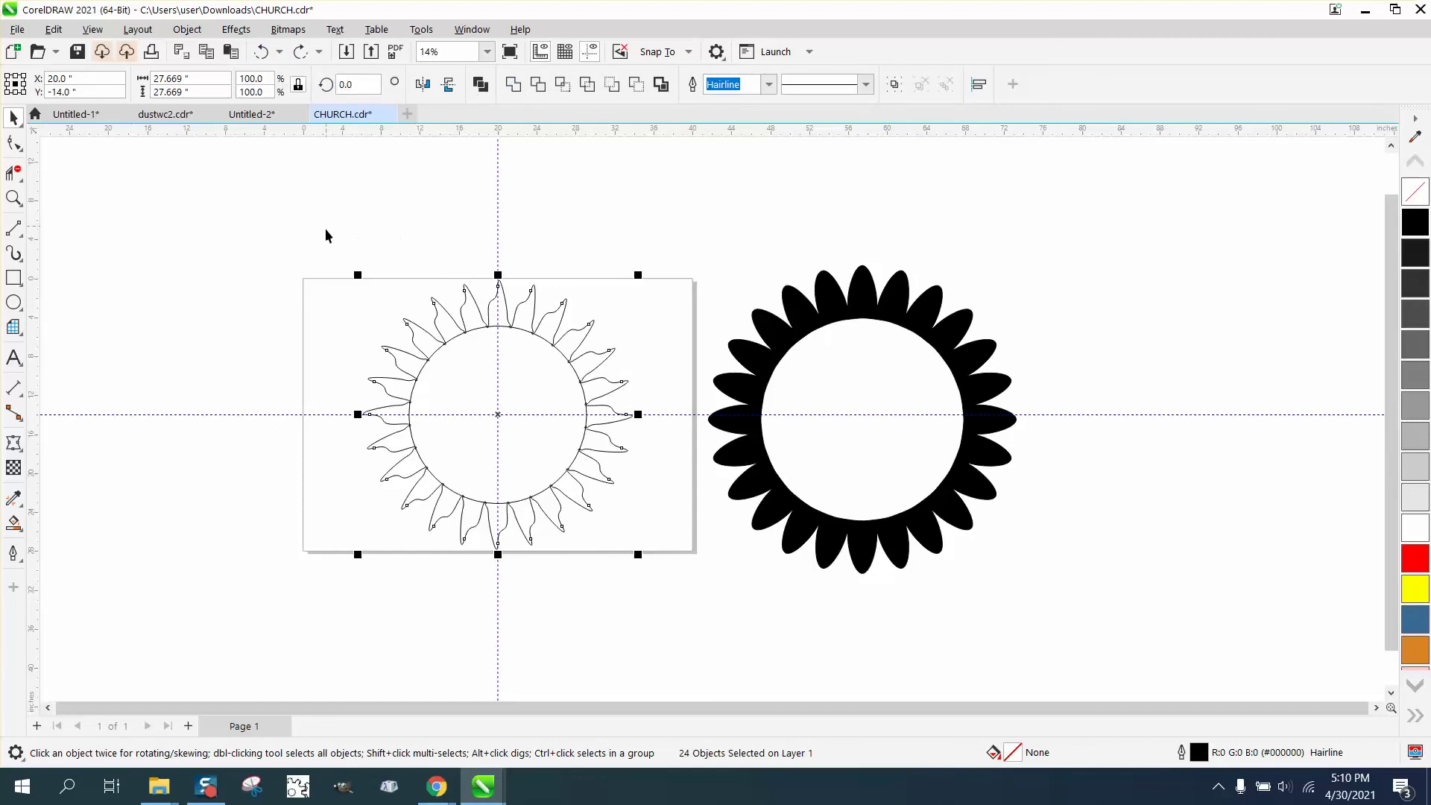
drag(326, 236, 672, 566)
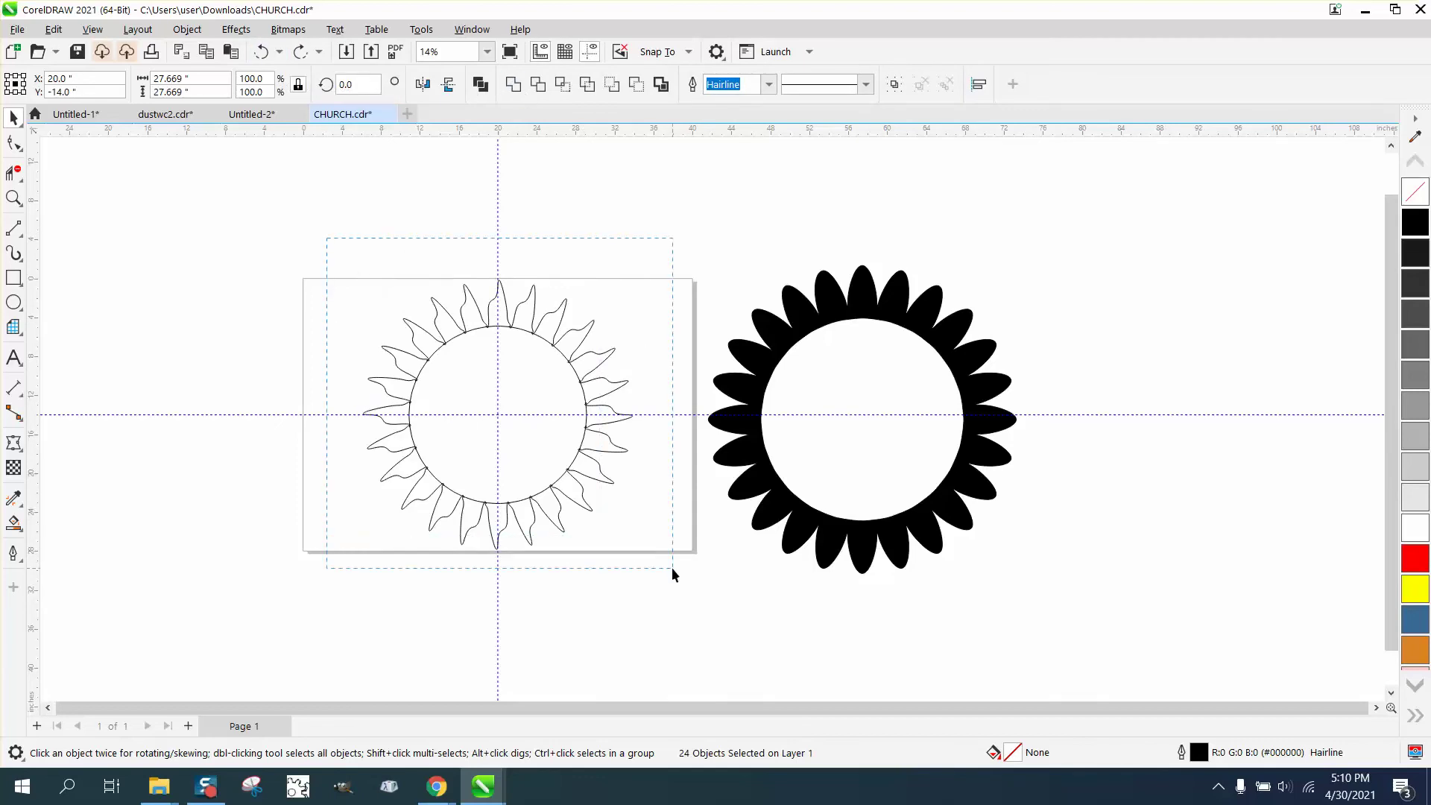
click(514, 85)
mouse_move(502, 422)
mouse_down()
mouse_move(354, 419)
mouse_move(507, 421)
mouse_up()
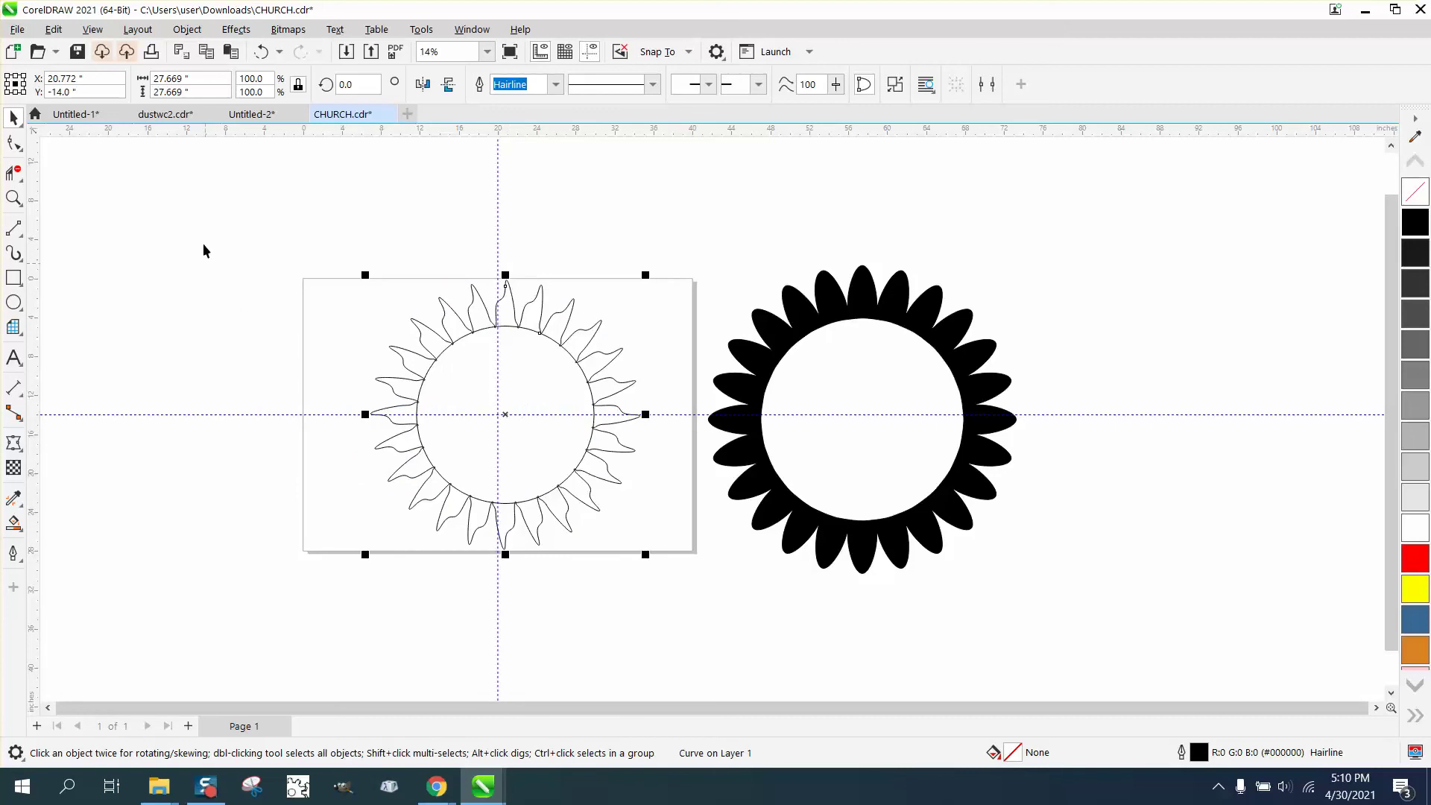
click(262, 55)
key(p)
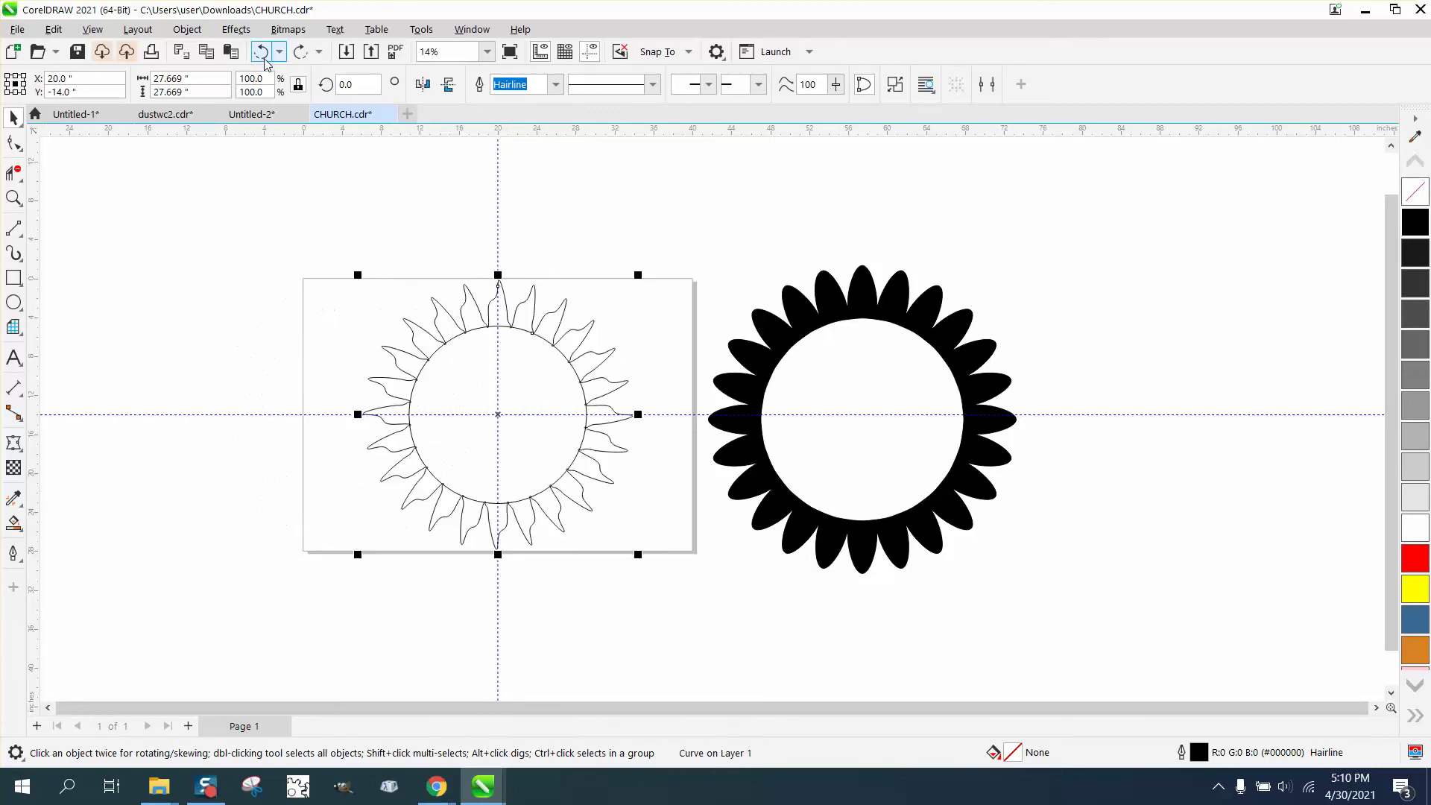
Step: Zoom in closely on where the rays meet the ring
click(13, 198)
click(638, 511)
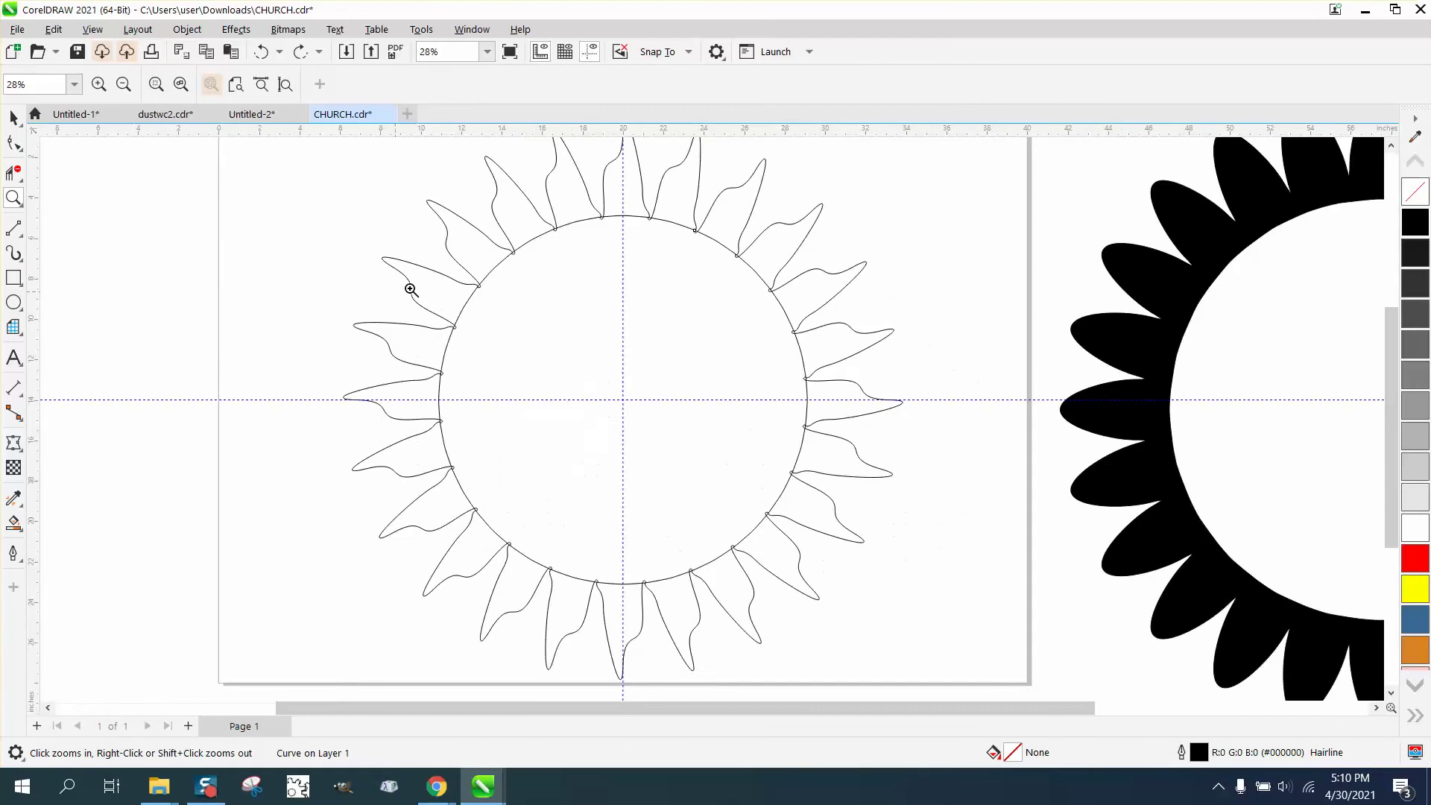
drag(670, 256, 672, 256)
scroll(421, 257, down, 9)
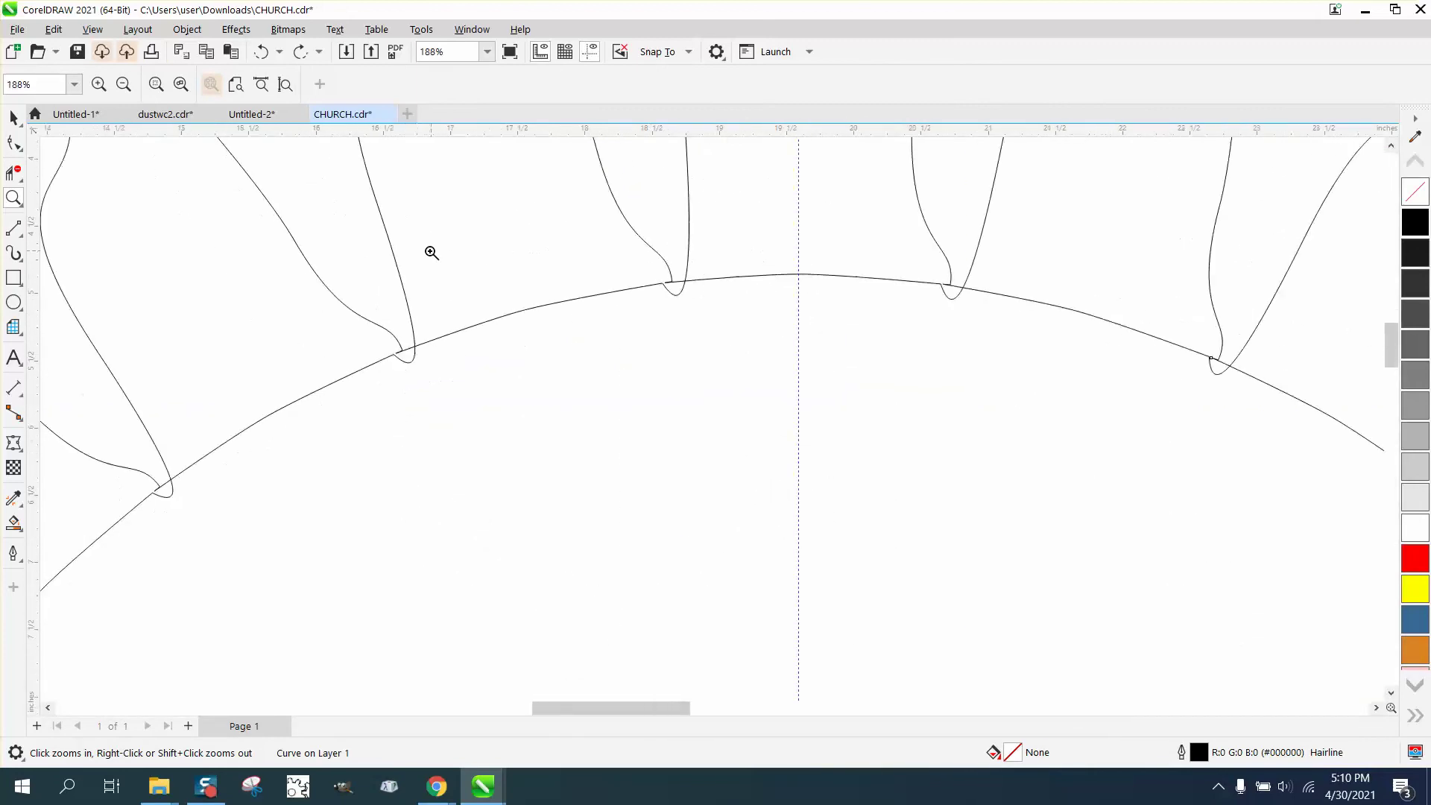
scroll(421, 263, down, 2)
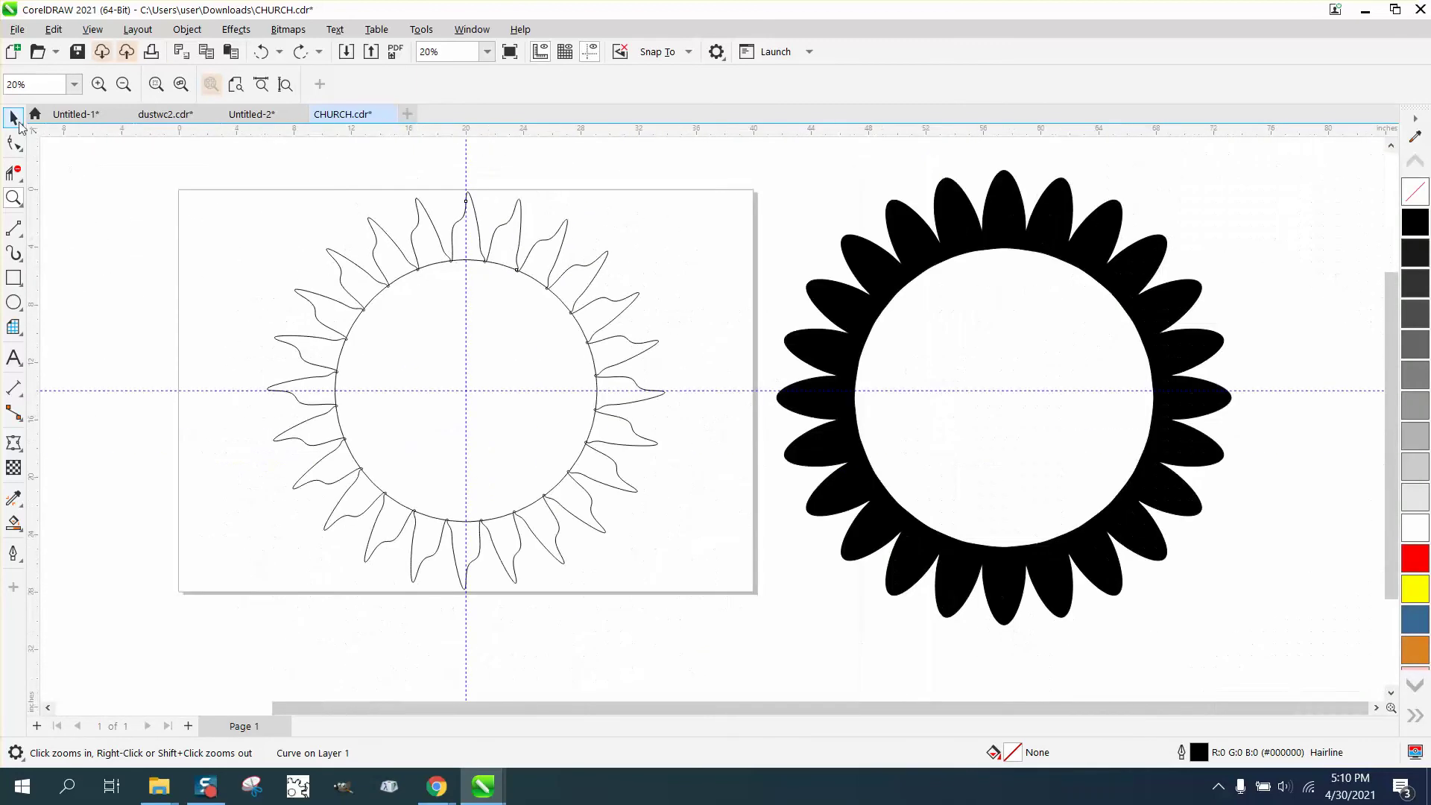
Step: Select the sun and draw a rectangle framing it
click(14, 118)
drag(240, 180, 278, 329)
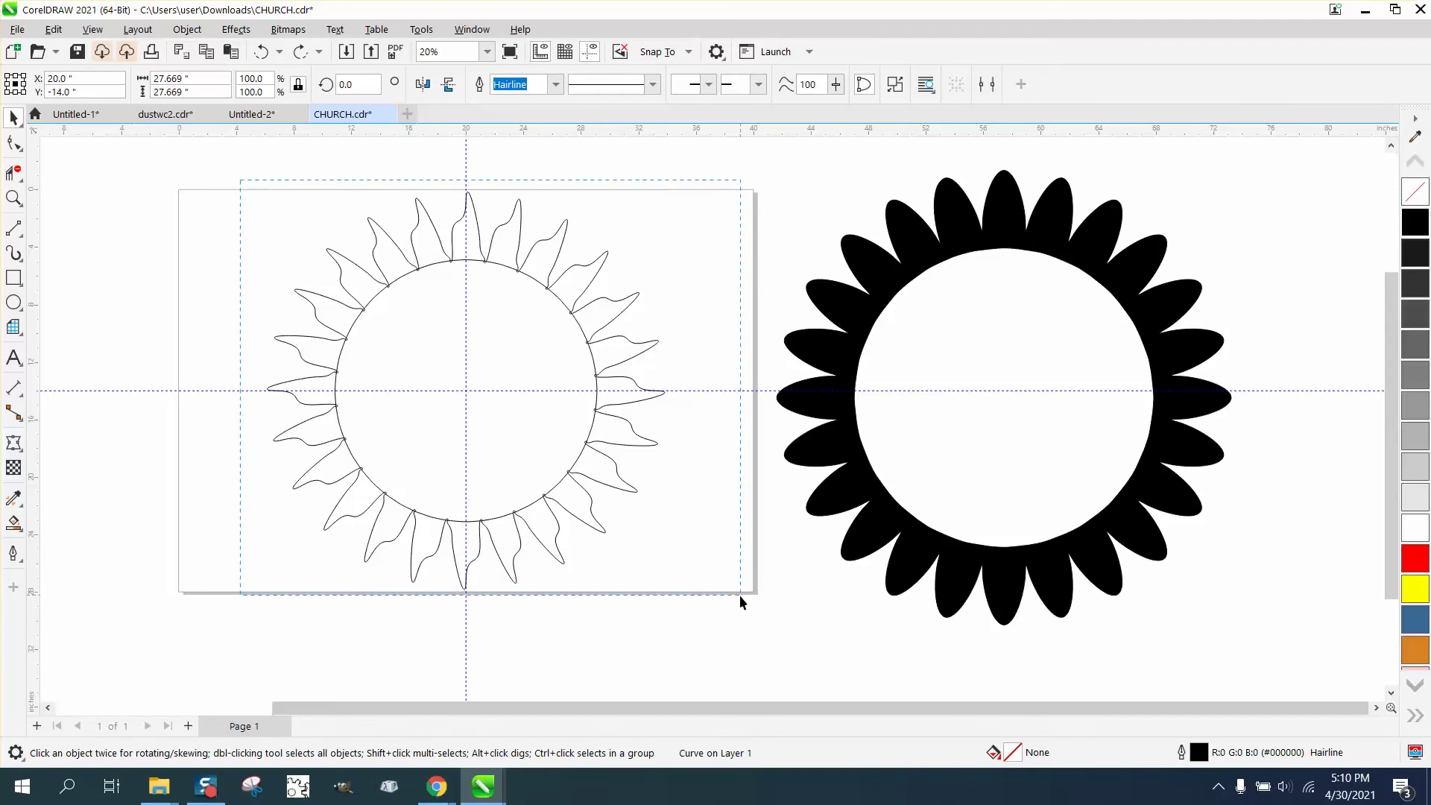
drag(740, 594, 740, 596)
scroll(663, 547, down, 1)
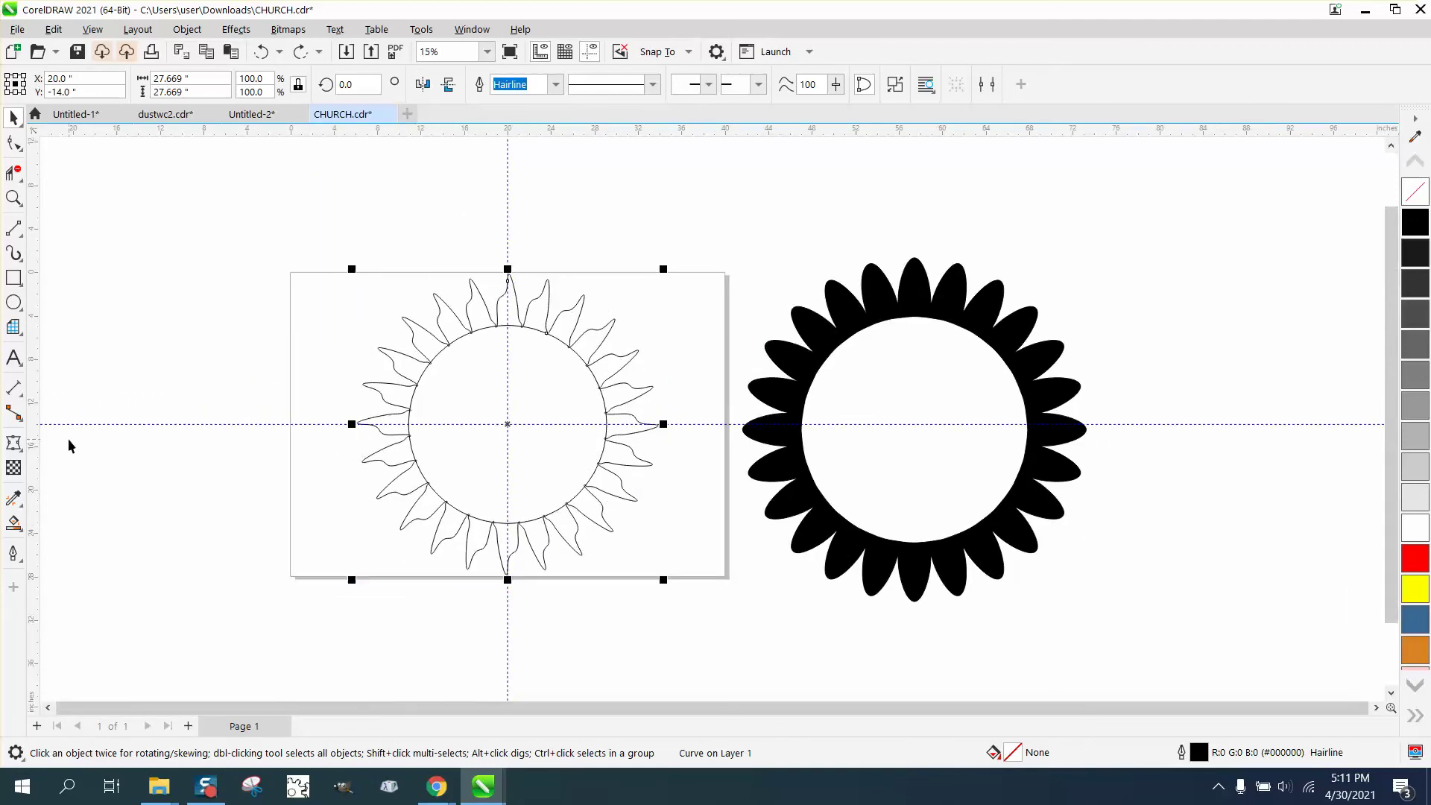
click(13, 277)
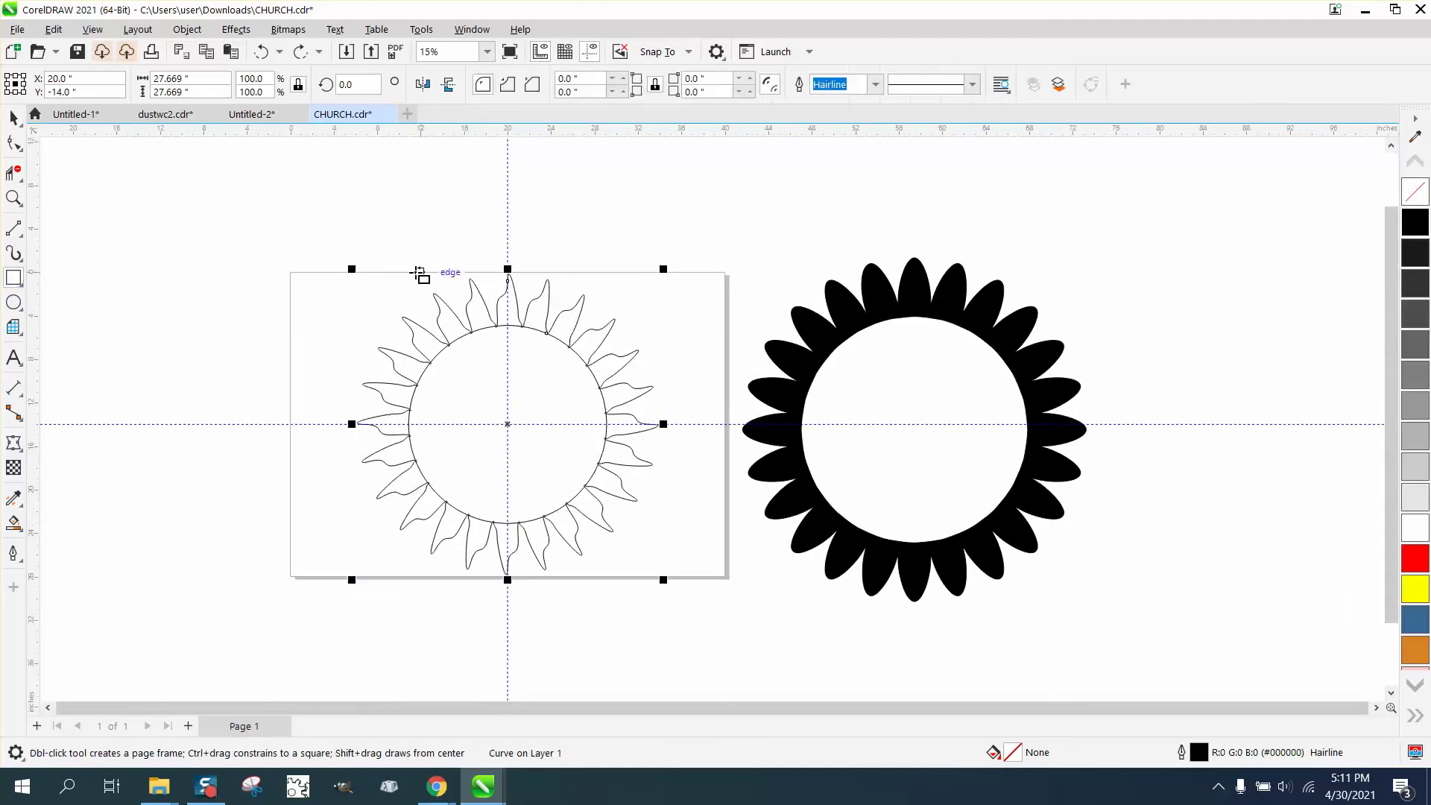
drag(342, 259, 682, 594)
Step: Smart Fill the space between rectangle and sun, nudging the green negative off to the left
click(14, 522)
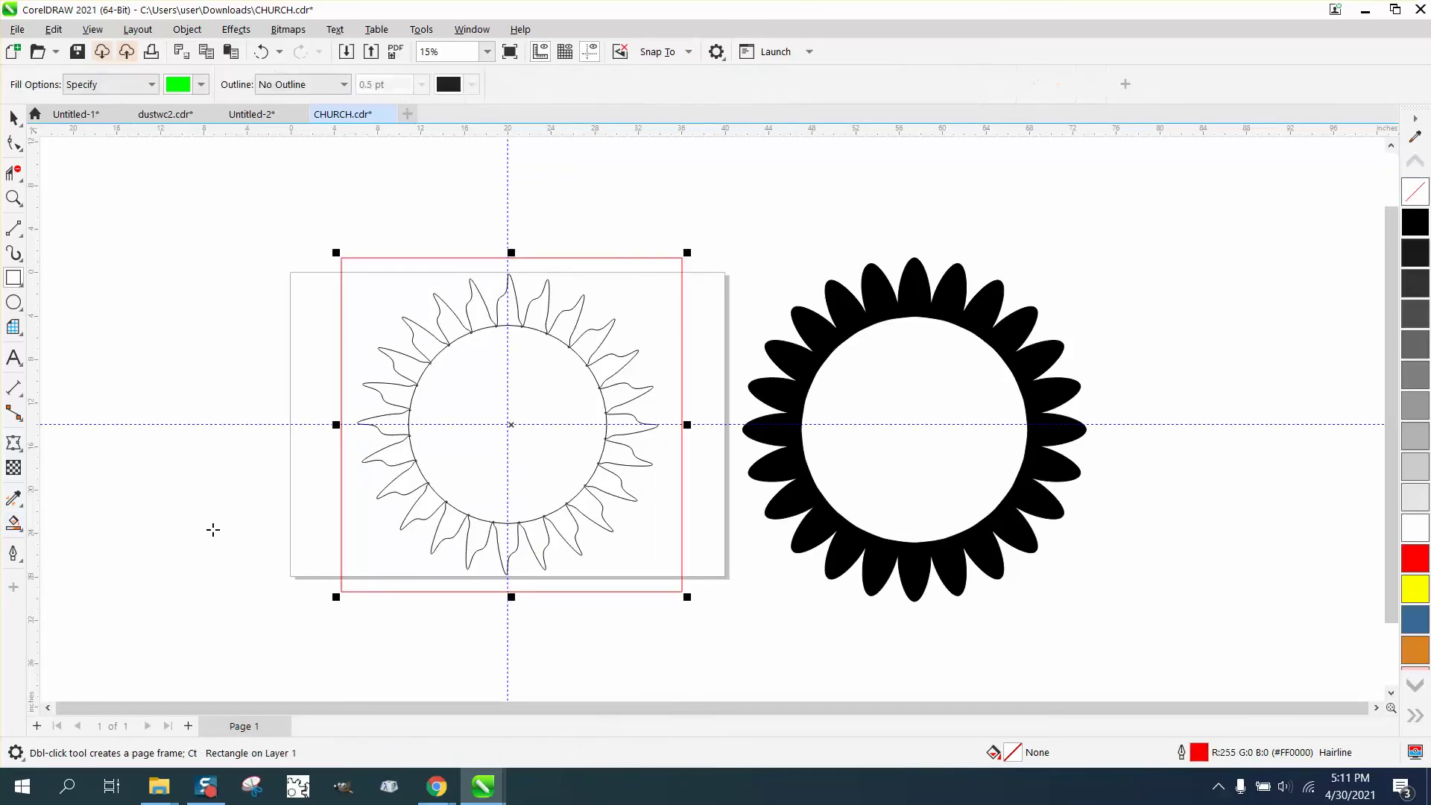
click(365, 530)
key(Left)
key(Left)
key(Left)
key(Left)
key(Left)
key(Left)
key(Left)
key(Left)
key(Left)
key(Left)
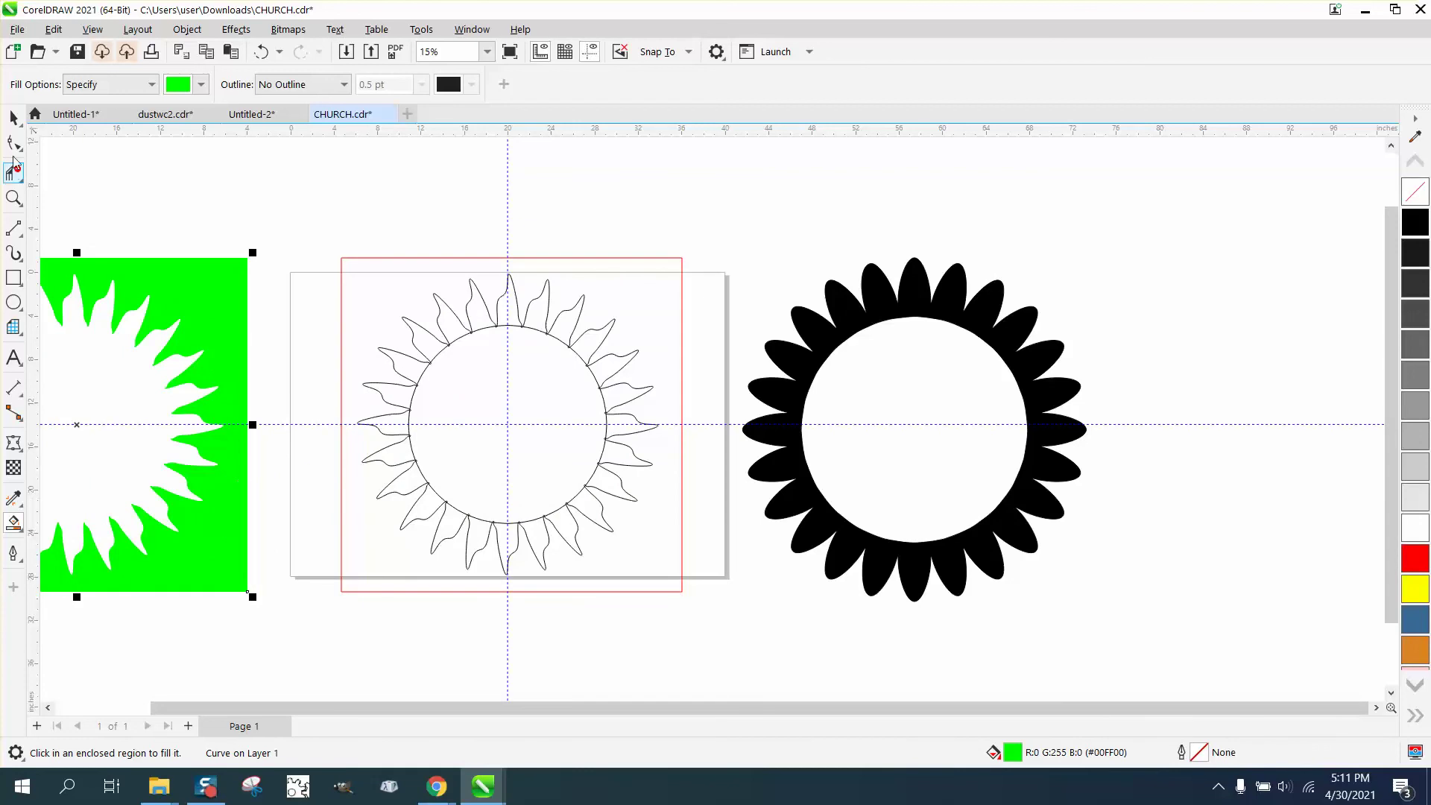
click(13, 117)
drag(296, 224, 728, 619)
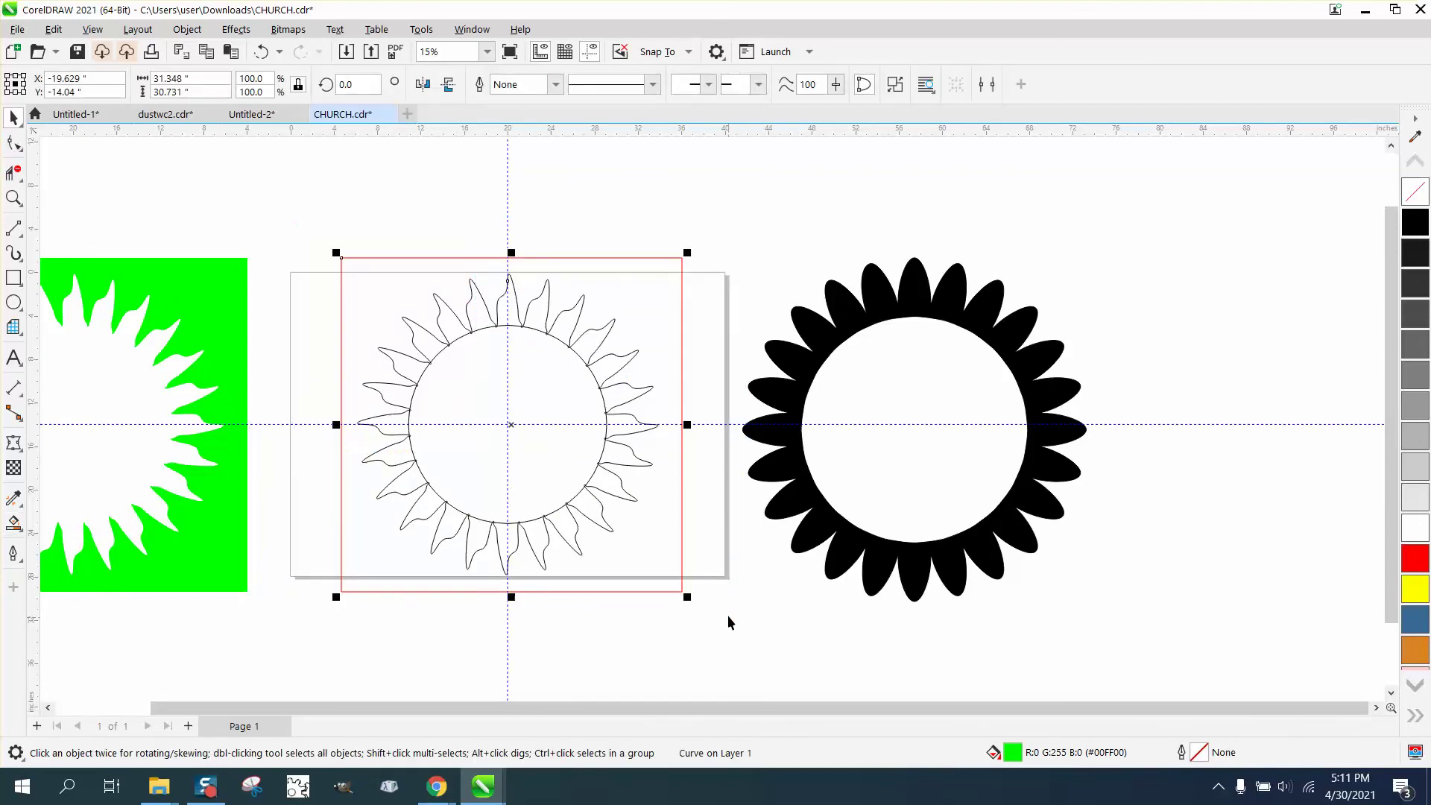
Step: Delete the outlined sun and rectangle, centre the green cutout, and give it no fill and a black outline
key(Delete)
click(234, 410)
key(p)
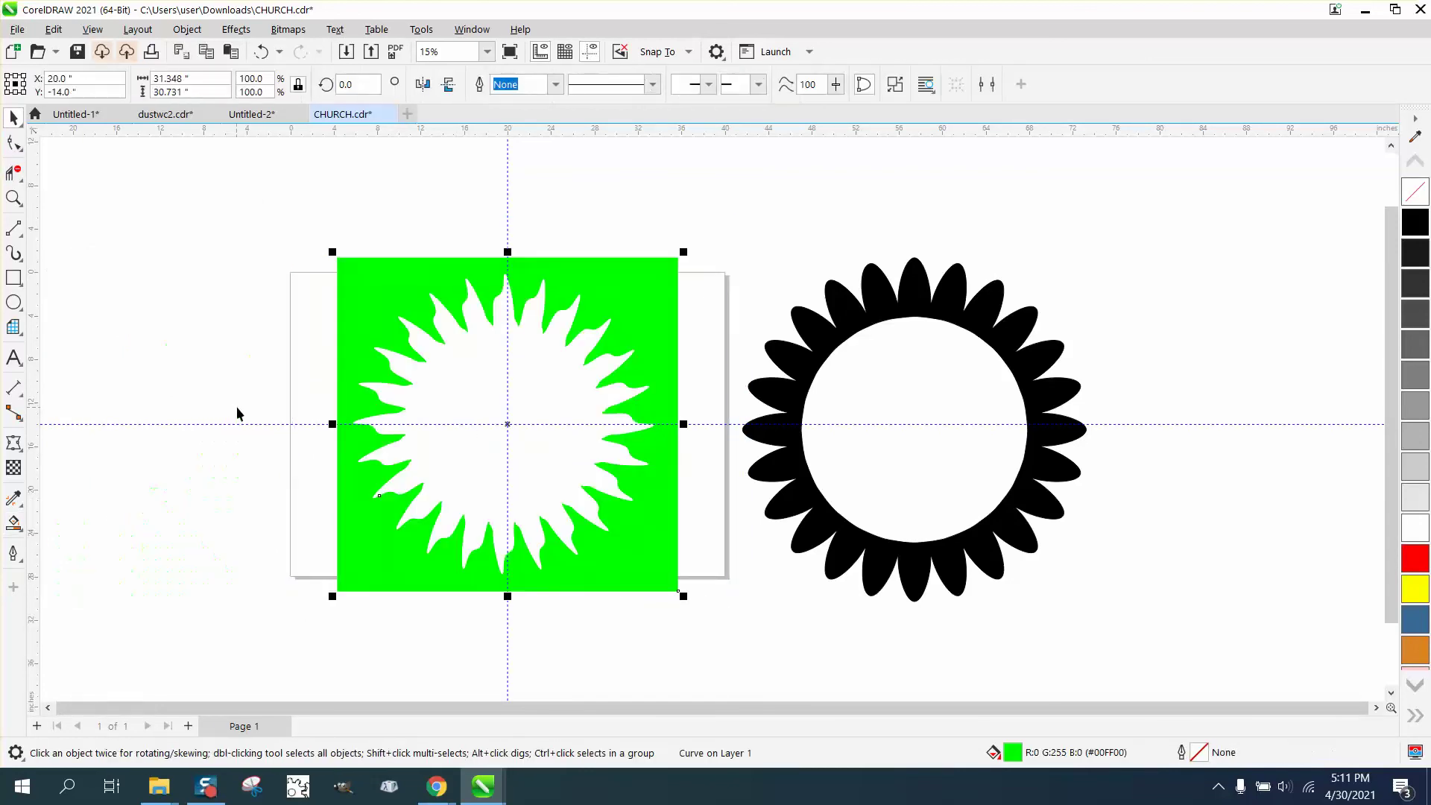
click(1419, 200)
right_click(1415, 223)
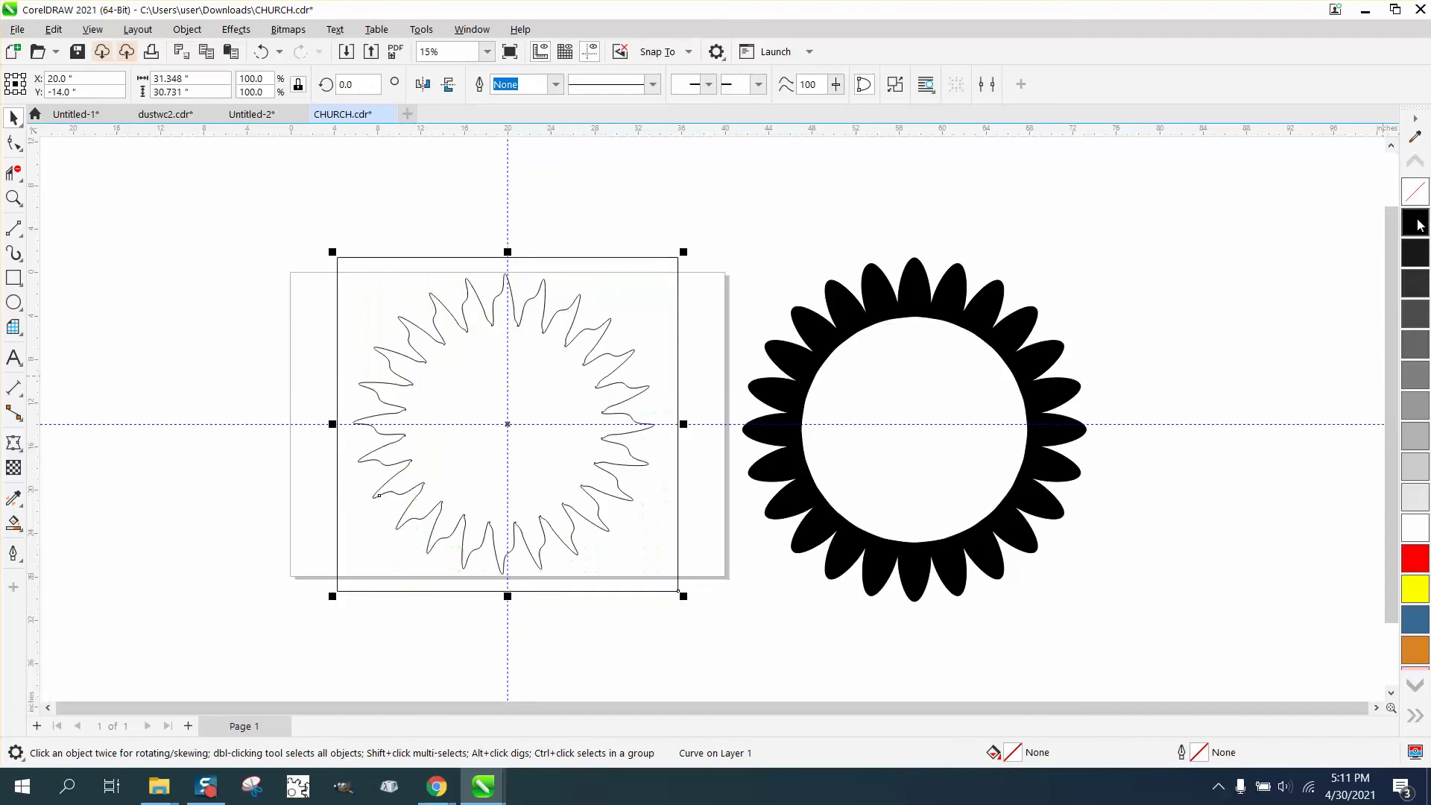
Step: Break the cutout's curves apart and delete the leftover rectangle frame
click(187, 29)
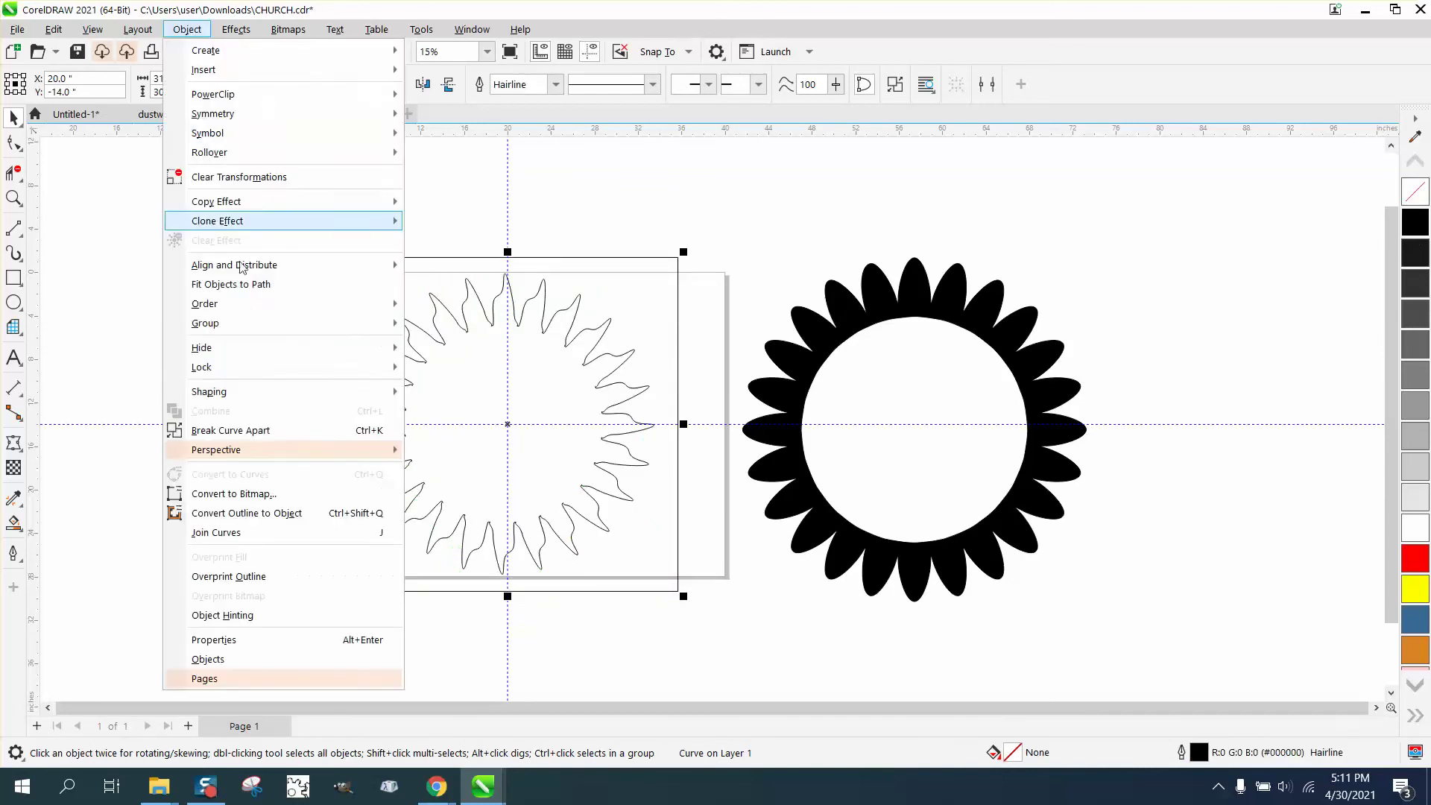
click(249, 430)
click(368, 262)
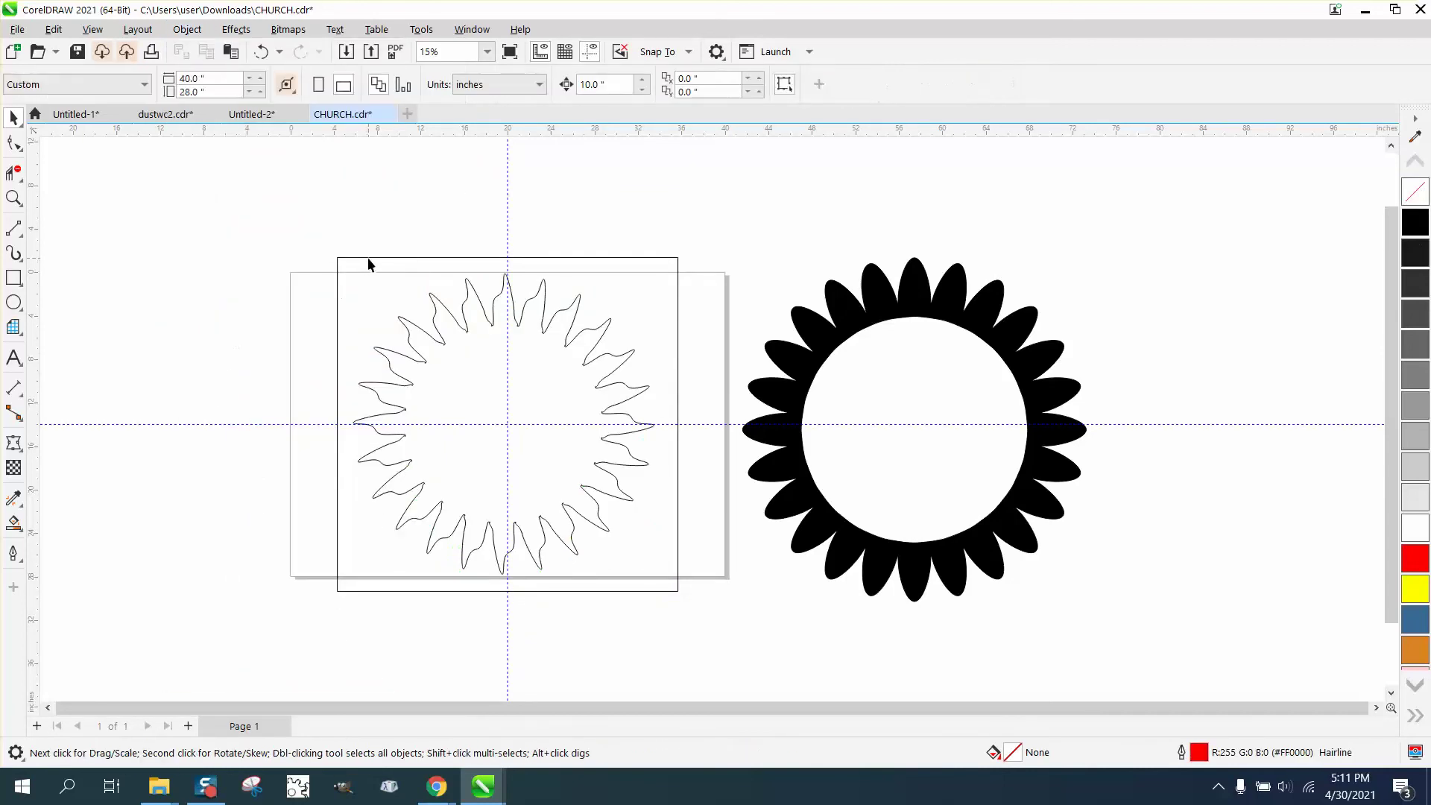
click(368, 257)
key(Delete)
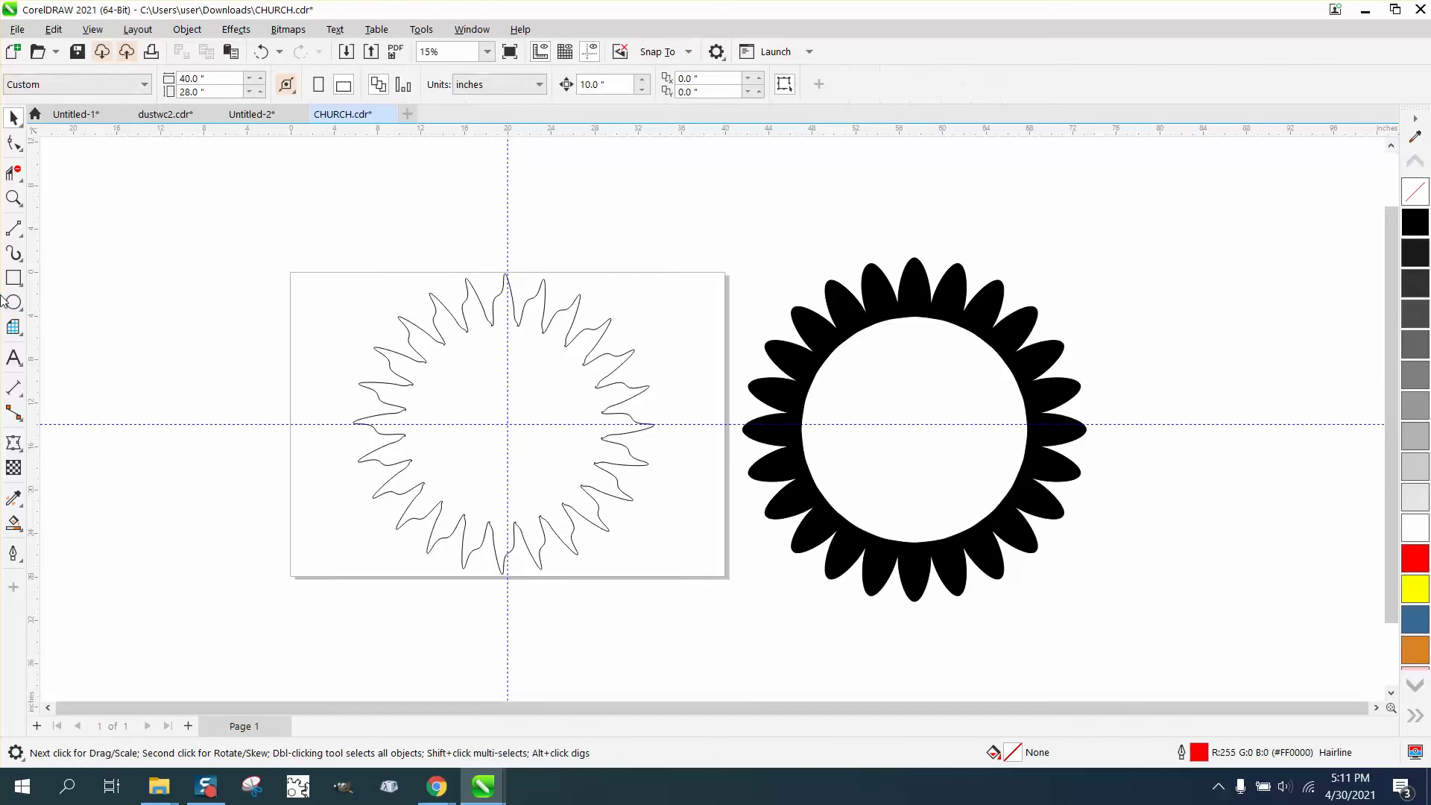
Step: Draw a centred circle inside the rays and Smart Fill the area between rays and circle
mouse_move(311, 252)
mouse_down()
mouse_move(294, 298)
mouse_move(189, 402)
mouse_move(169, 448)
mouse_up()
key(p)
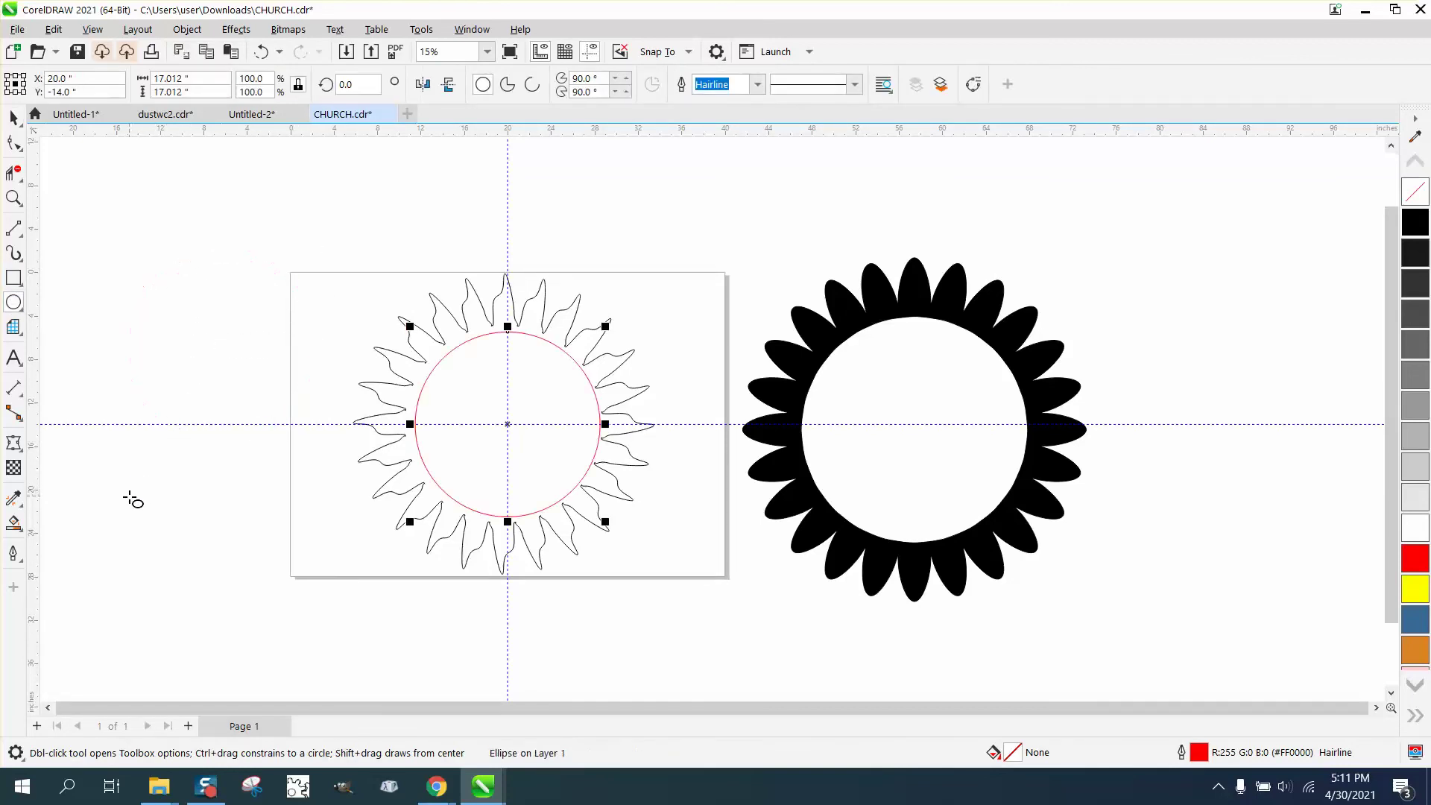
click(14, 523)
click(407, 406)
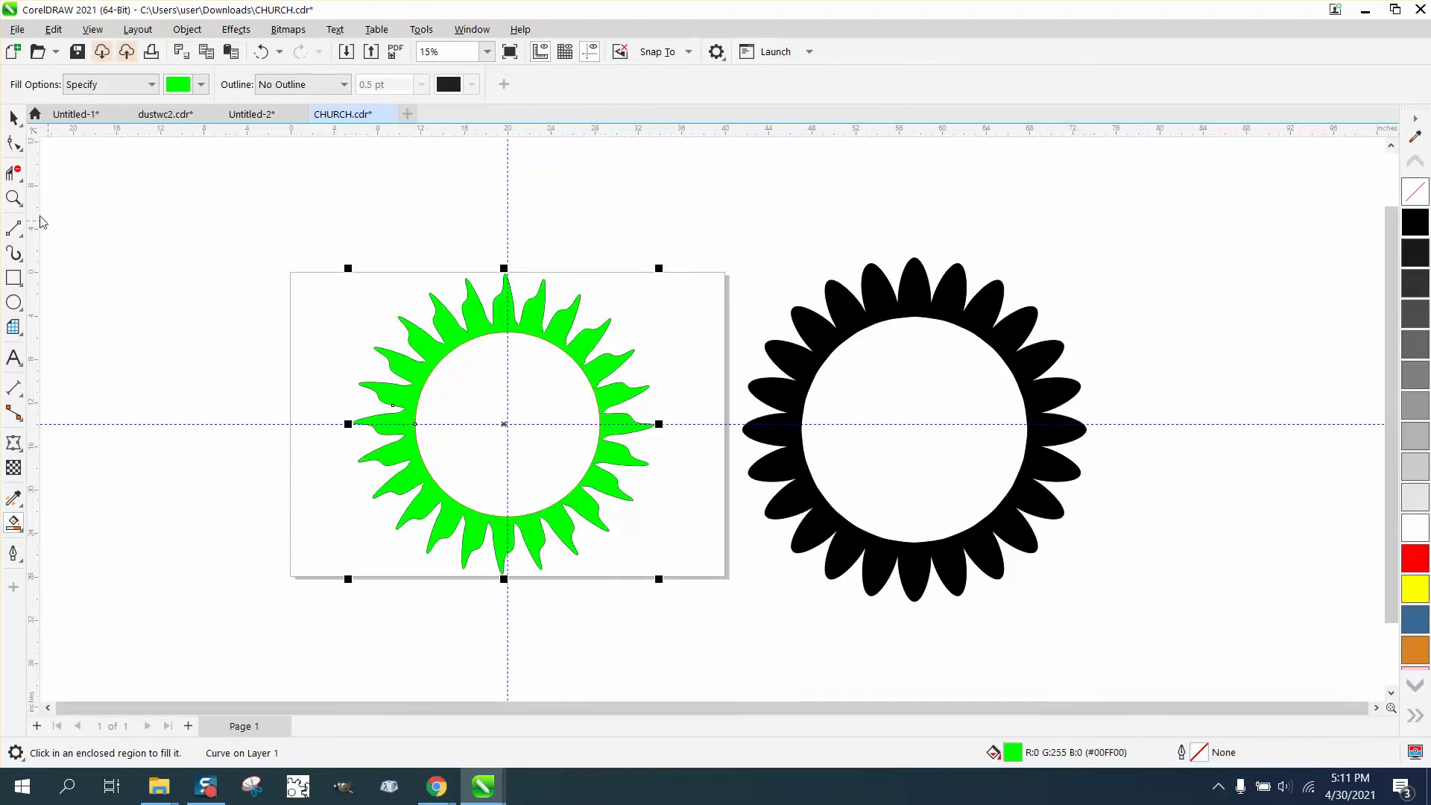
Step: Inspect the top rays up close, then recolour the wavy sun ring from green to yellow (R255 G255 B0)
key(z)
drag(440, 261, 600, 364)
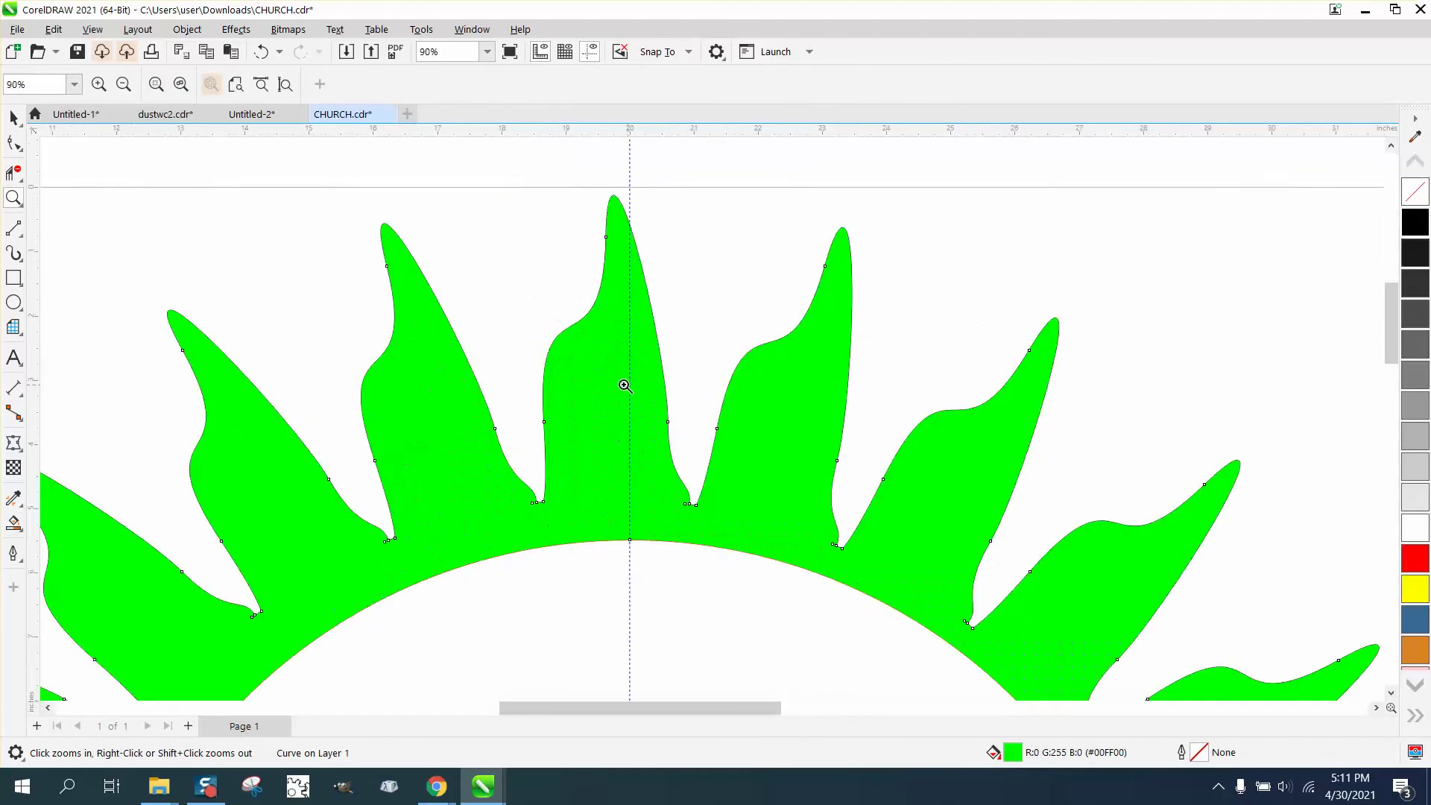
scroll(625, 386, down, 2)
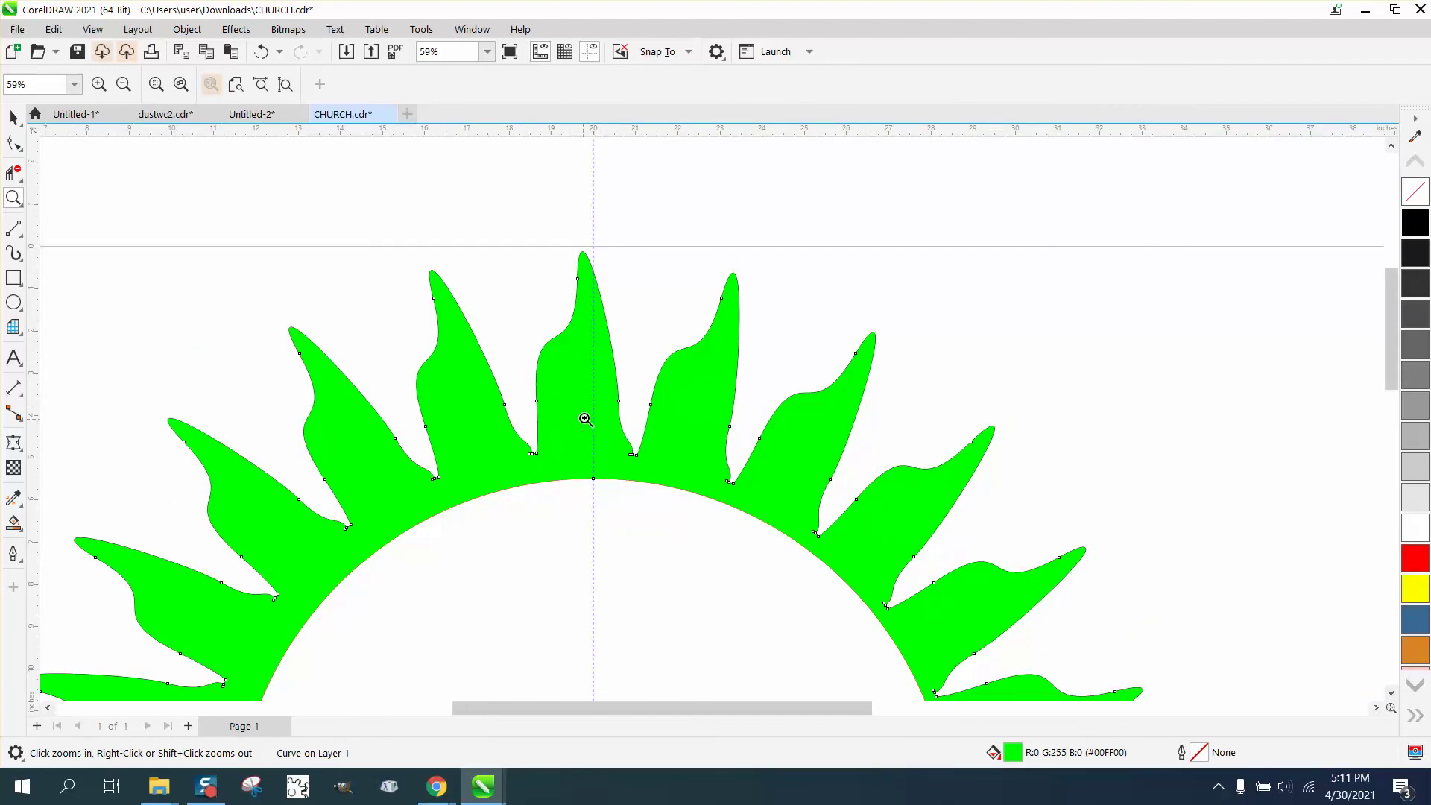
scroll(586, 417, down, 1)
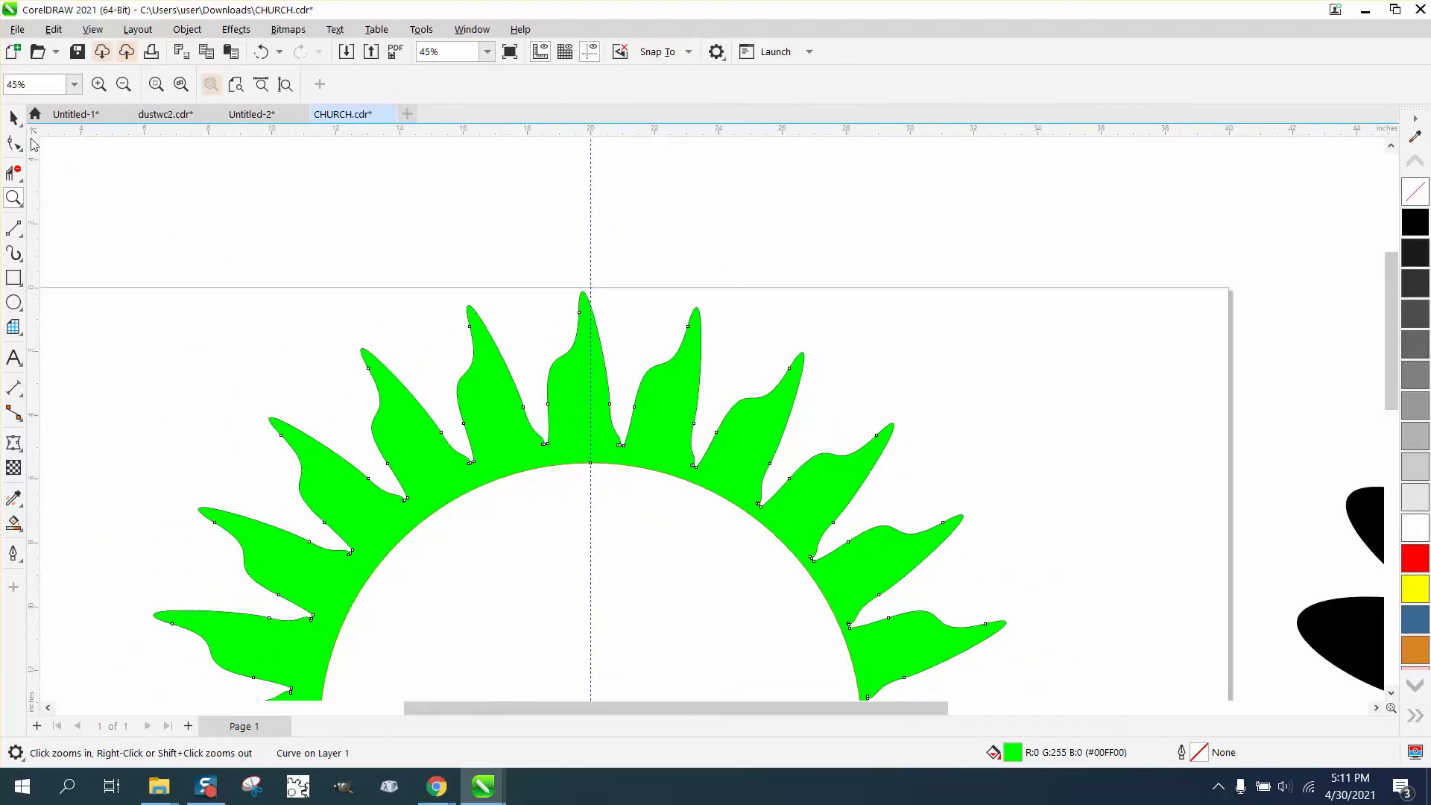
scroll(495, 275, down, 3)
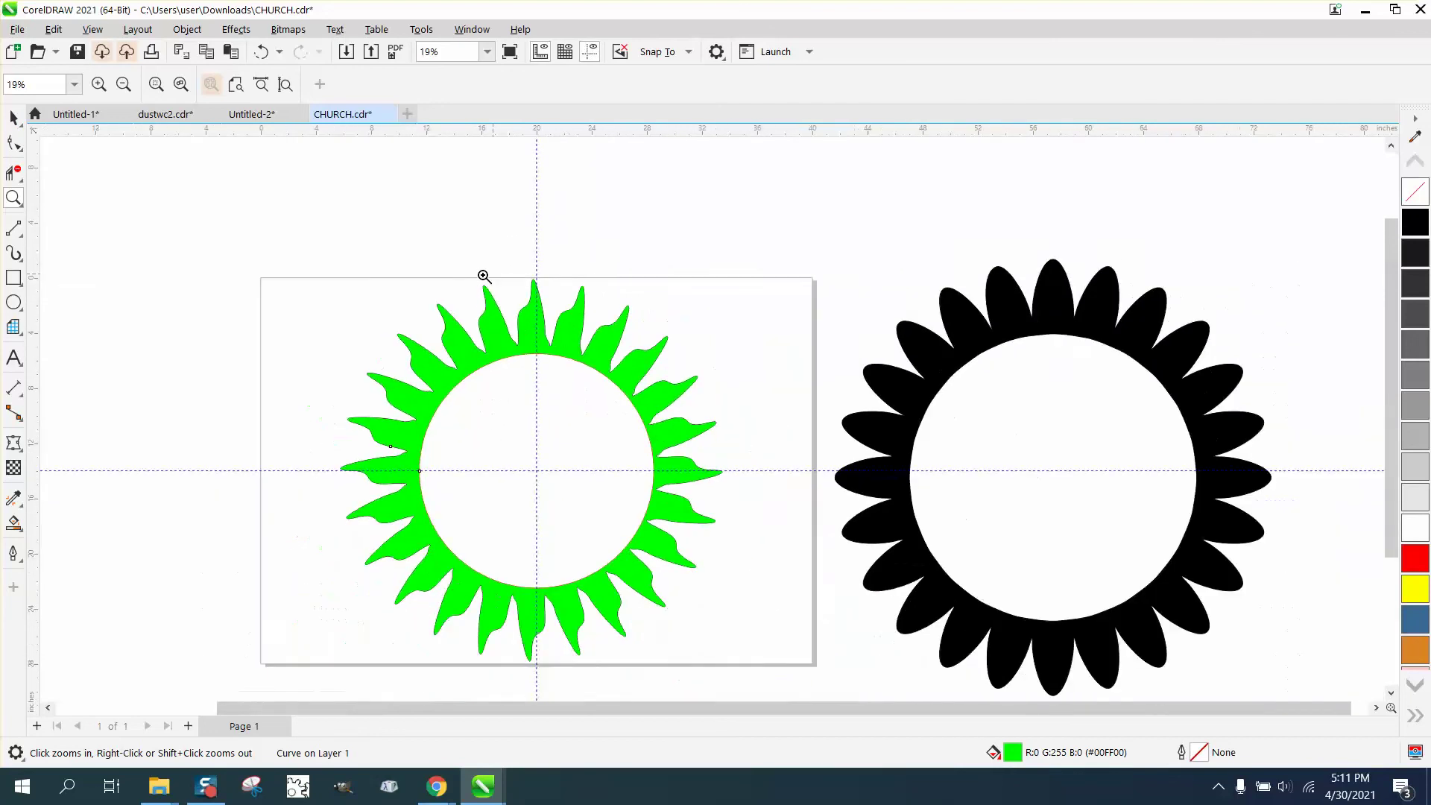
click(1421, 228)
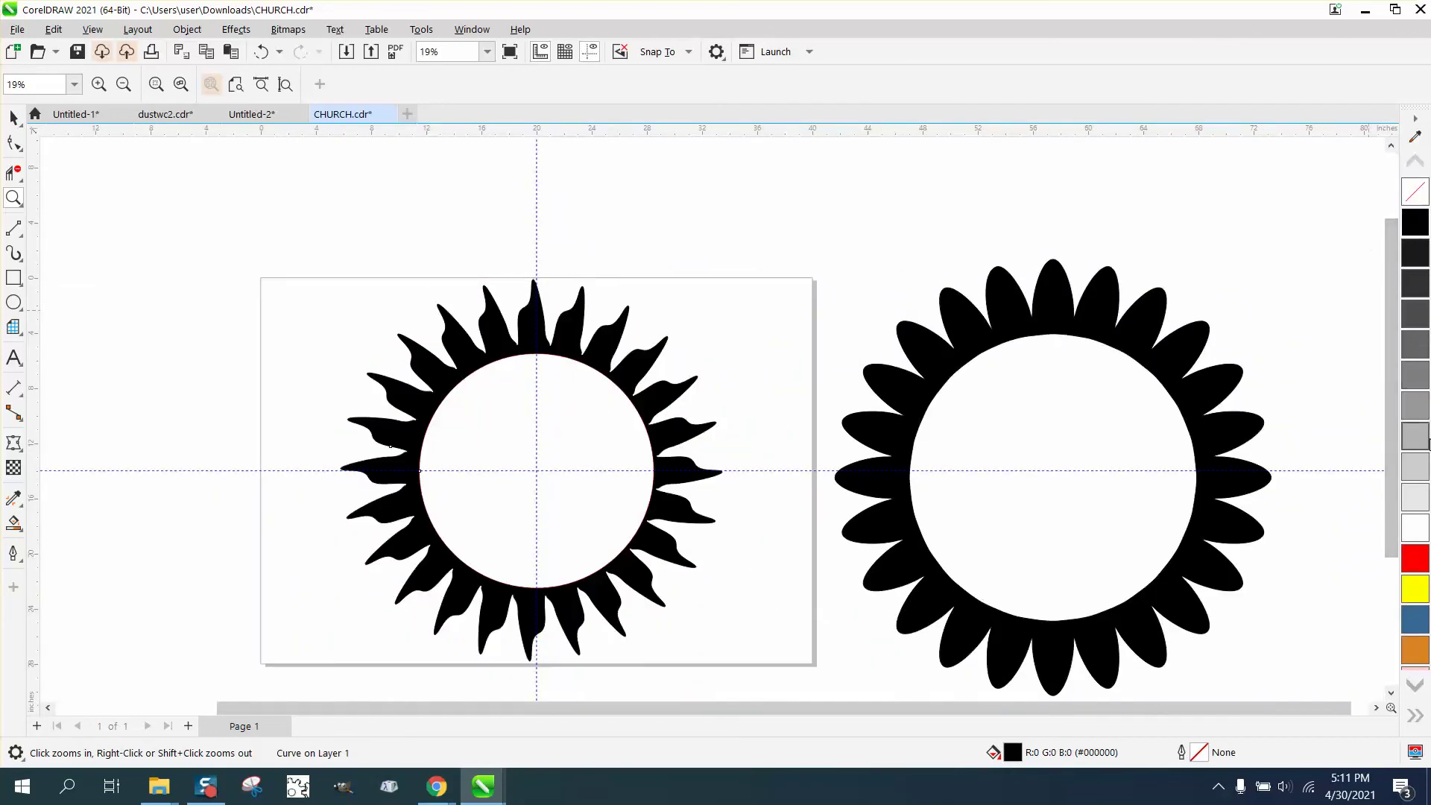
click(1416, 592)
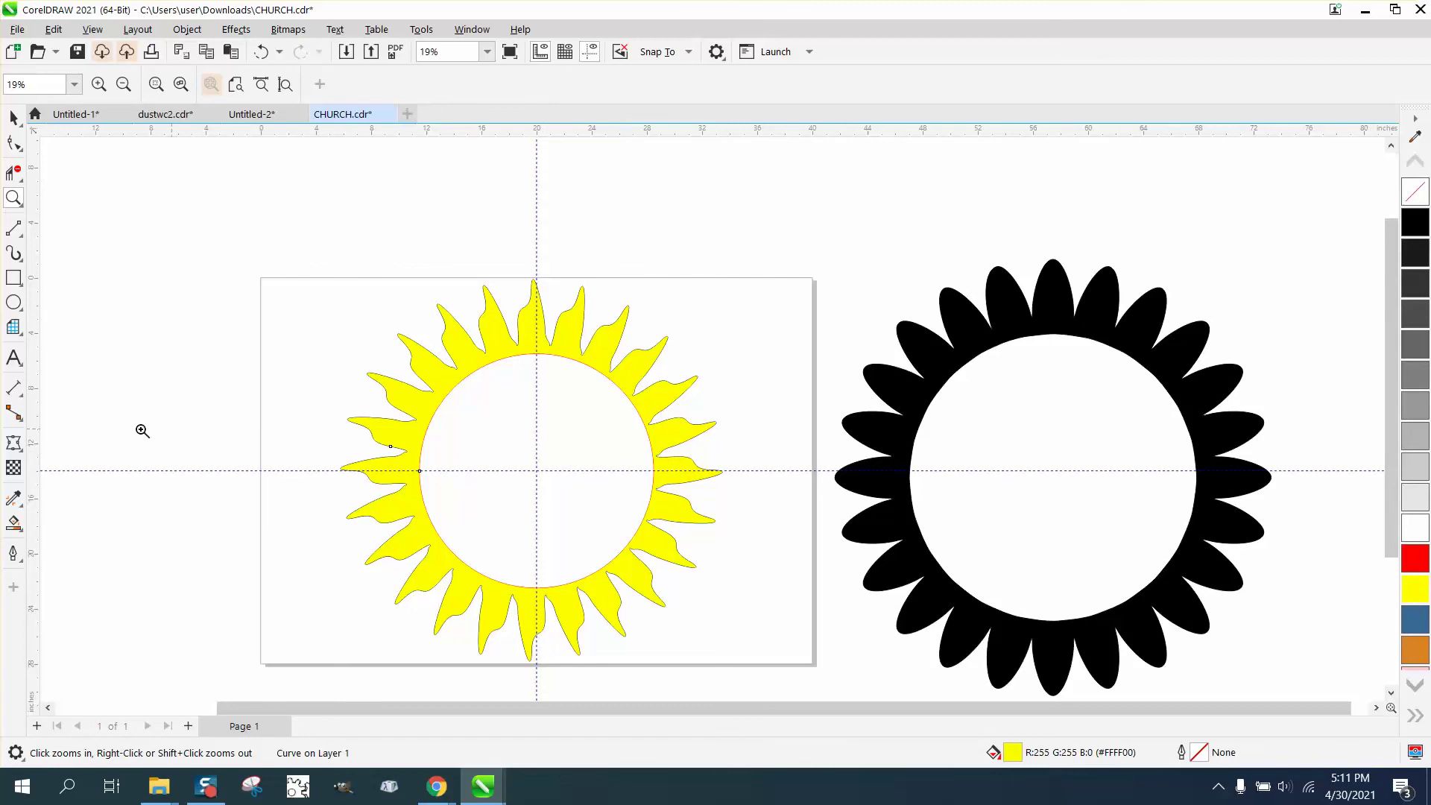
click(13, 302)
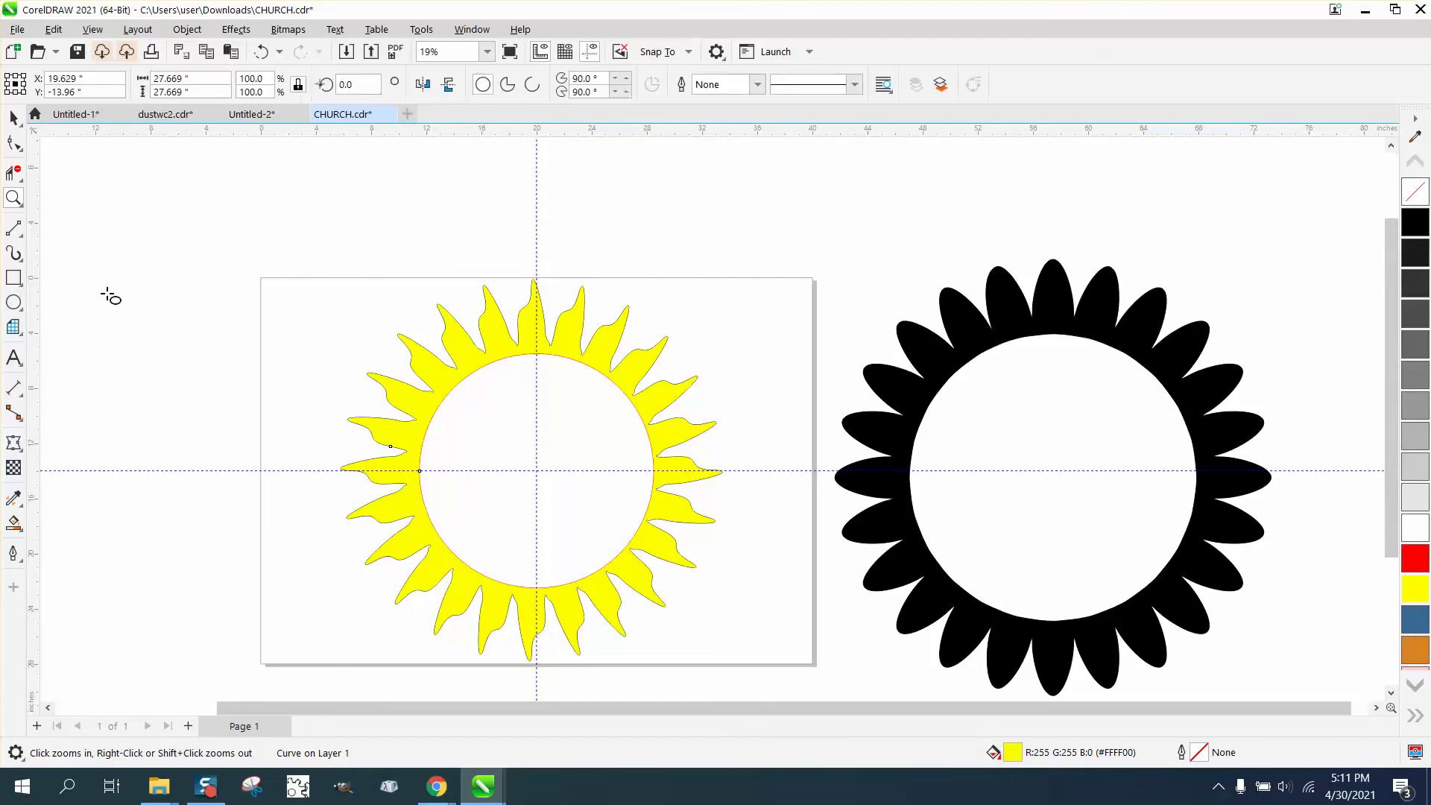
drag(337, 238, 218, 450)
key(p)
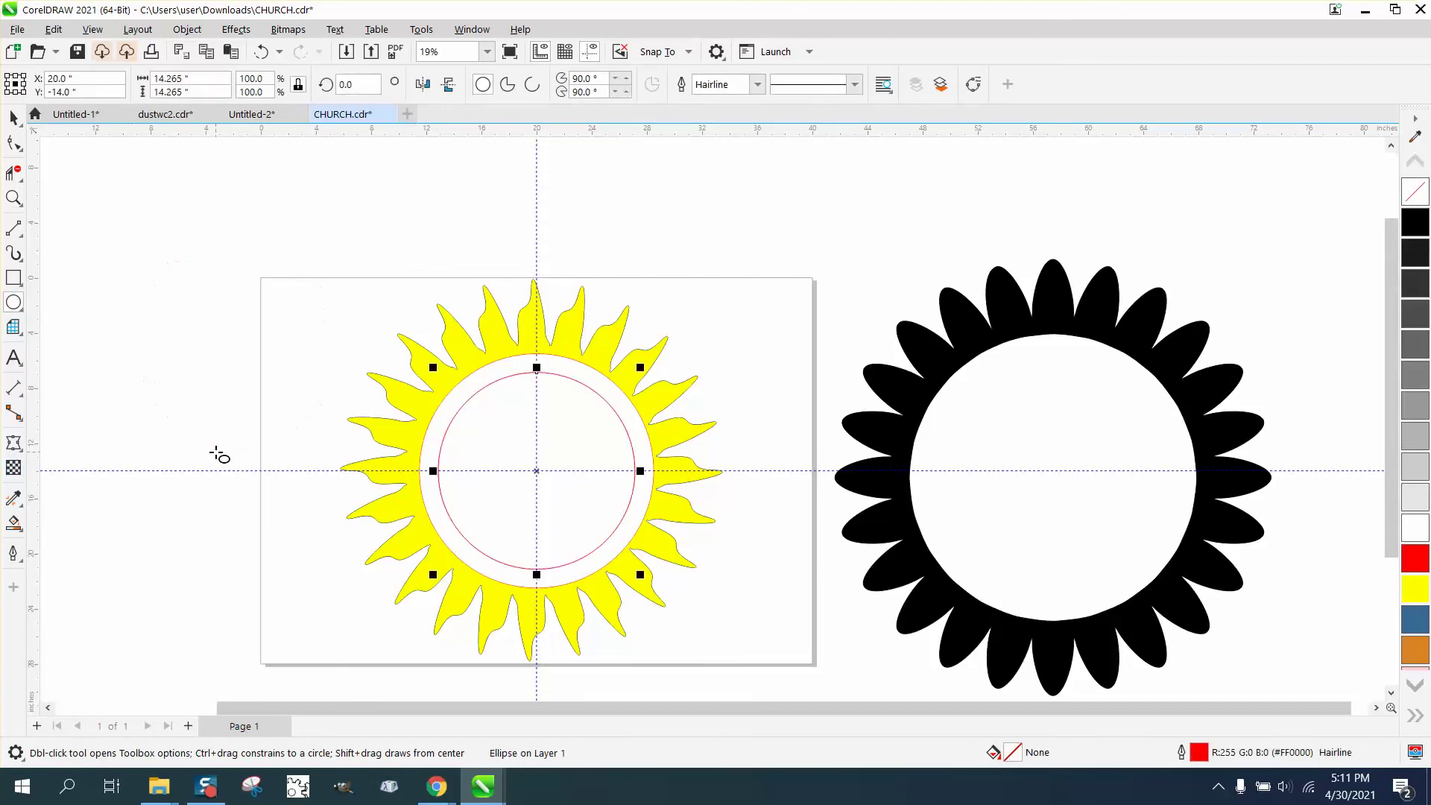
click(1415, 588)
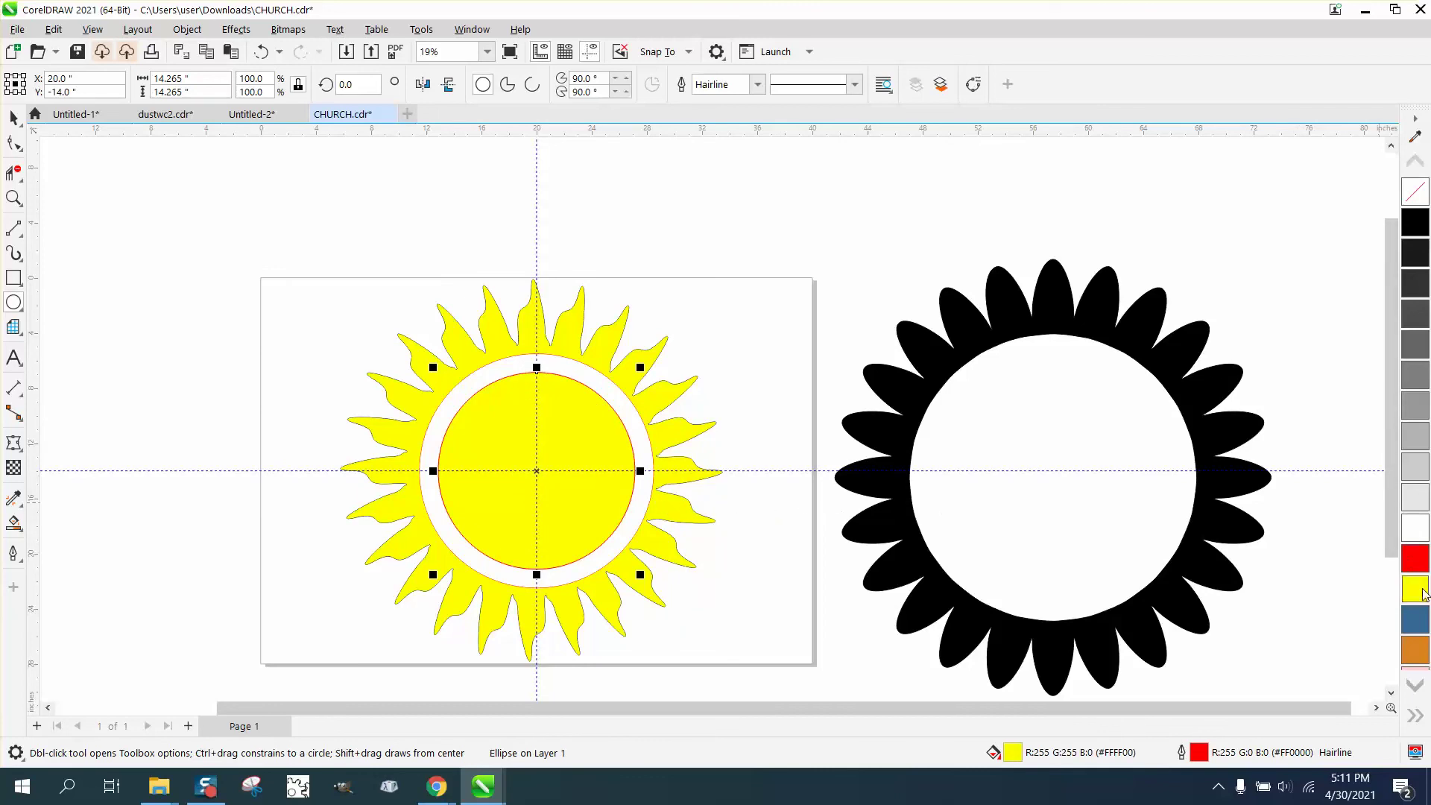
click(13, 524)
click(636, 438)
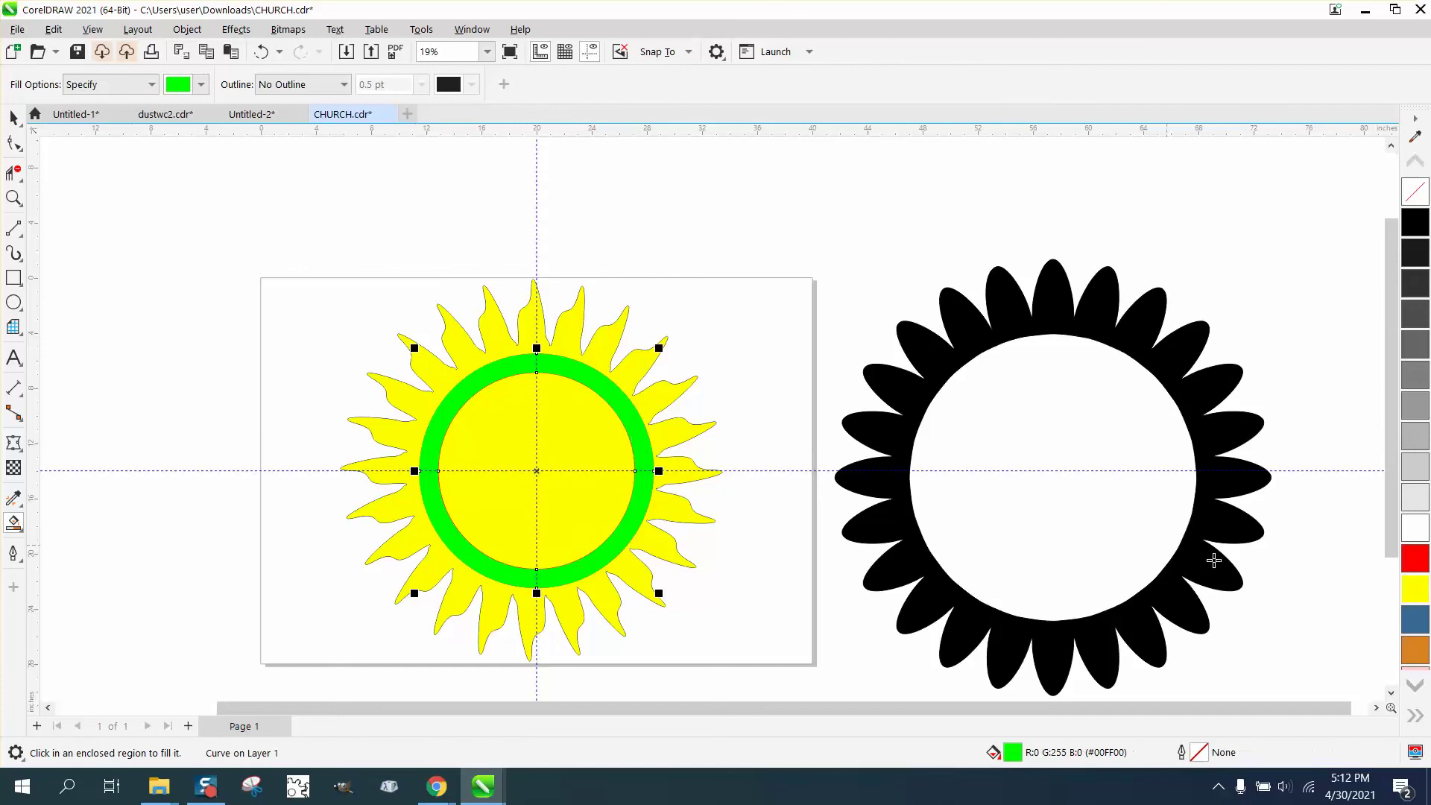
click(1415, 648)
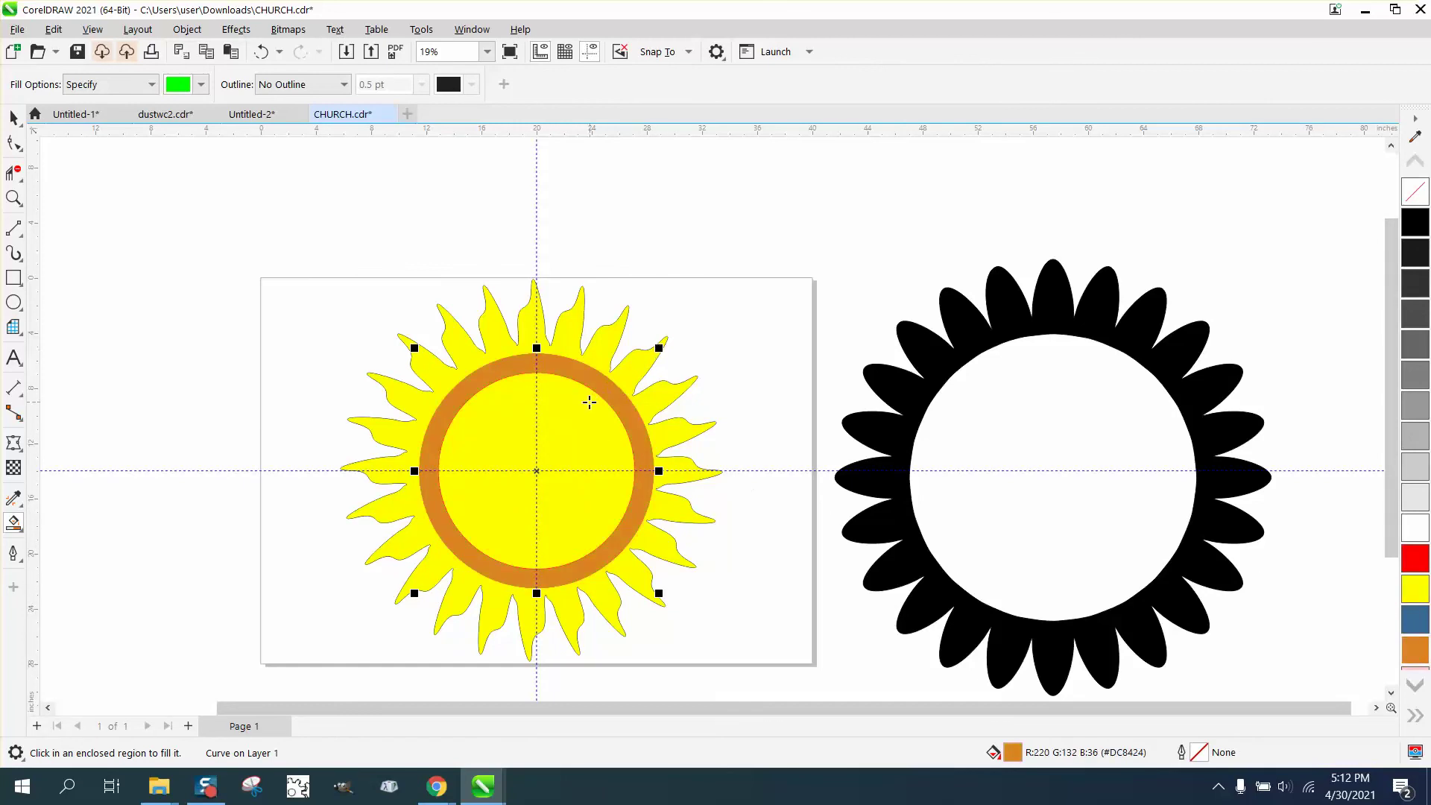
click(1414, 222)
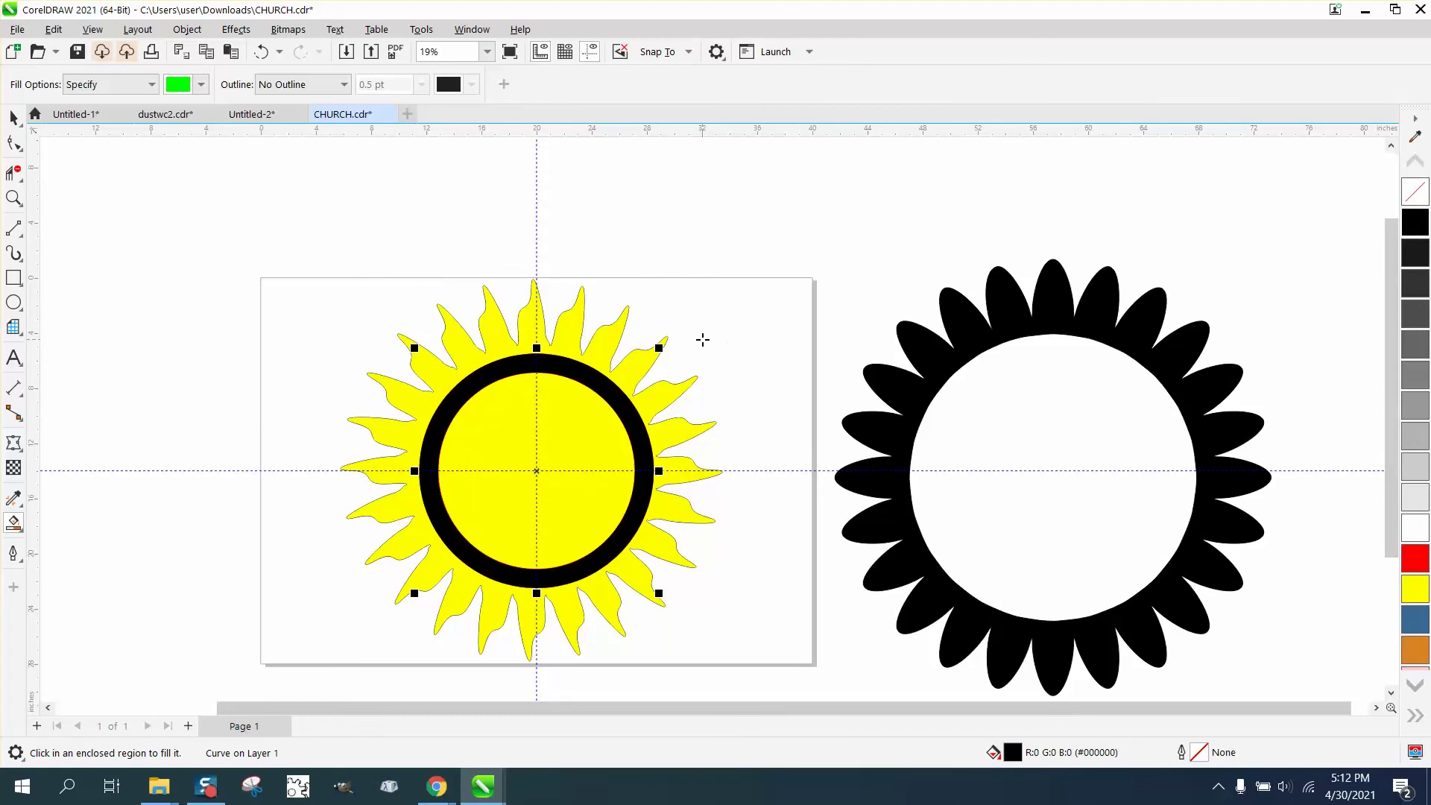
key(Delete)
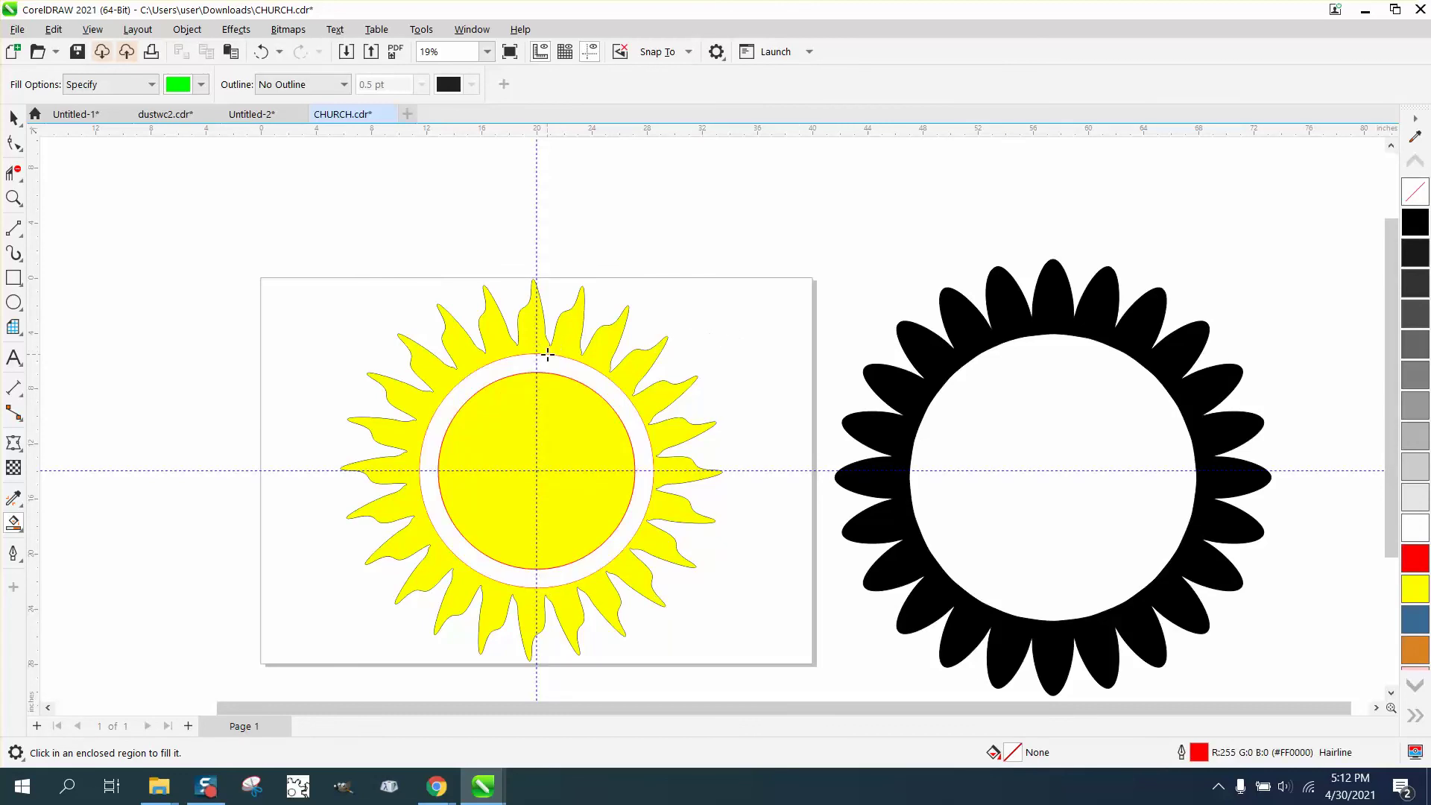
click(13, 117)
click(515, 393)
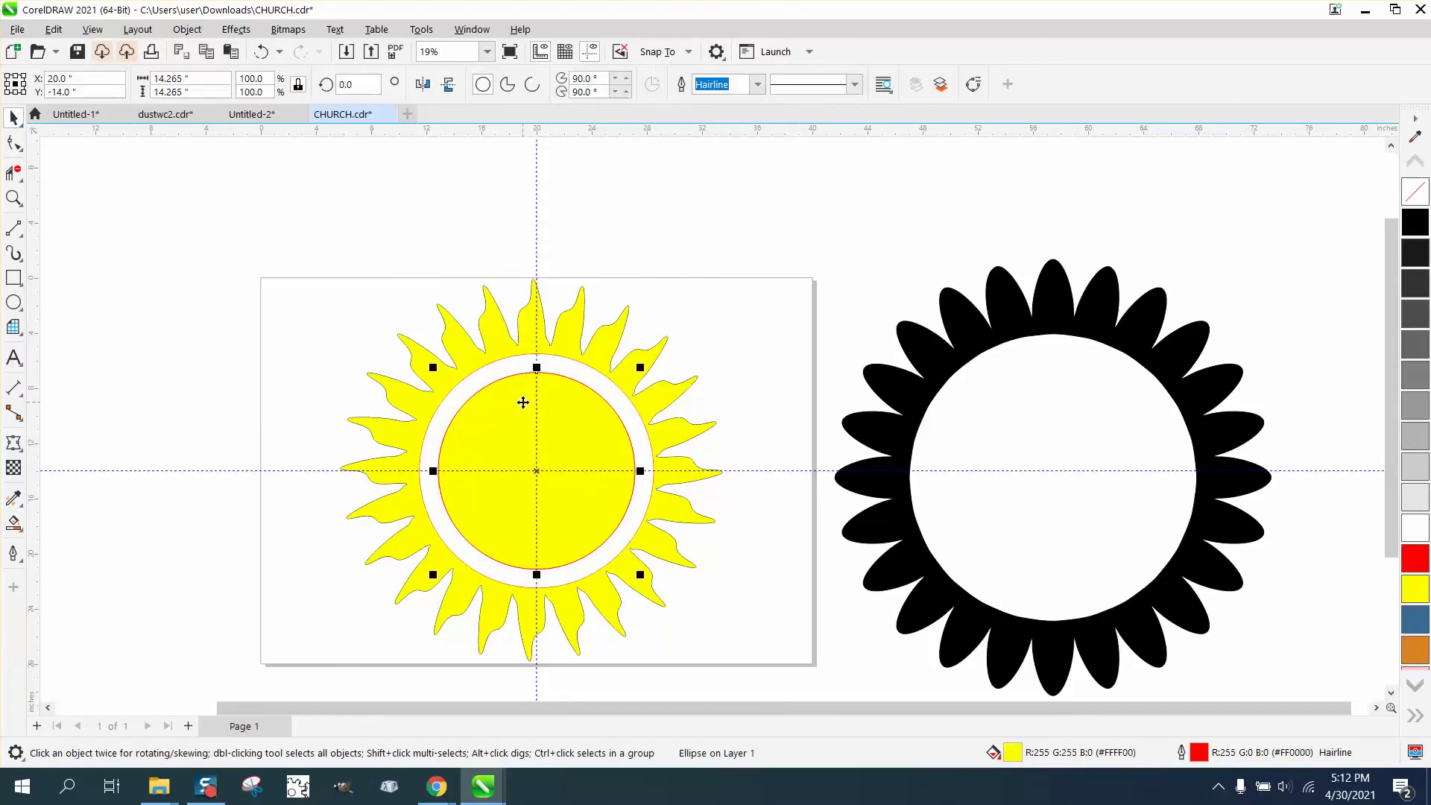
key(Escape)
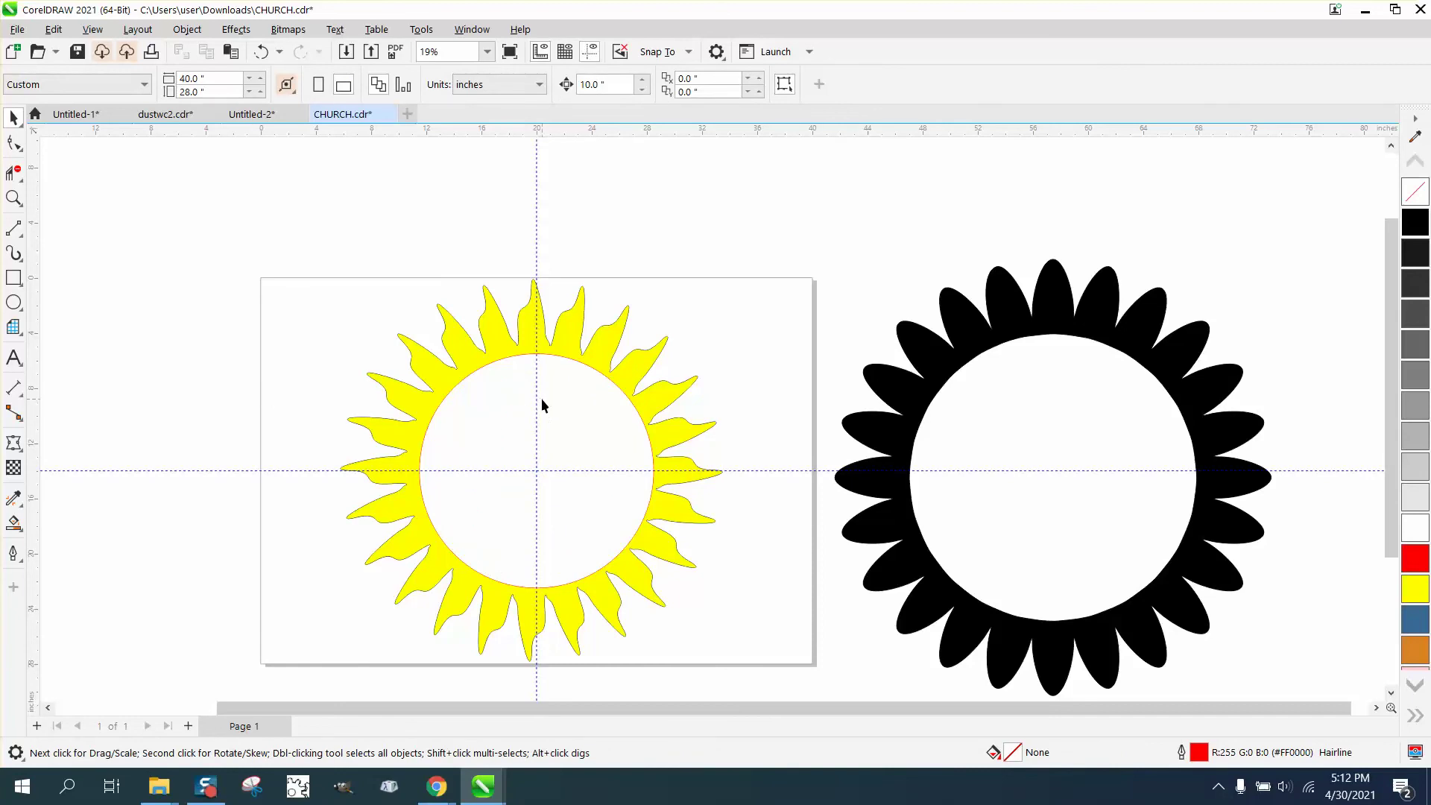